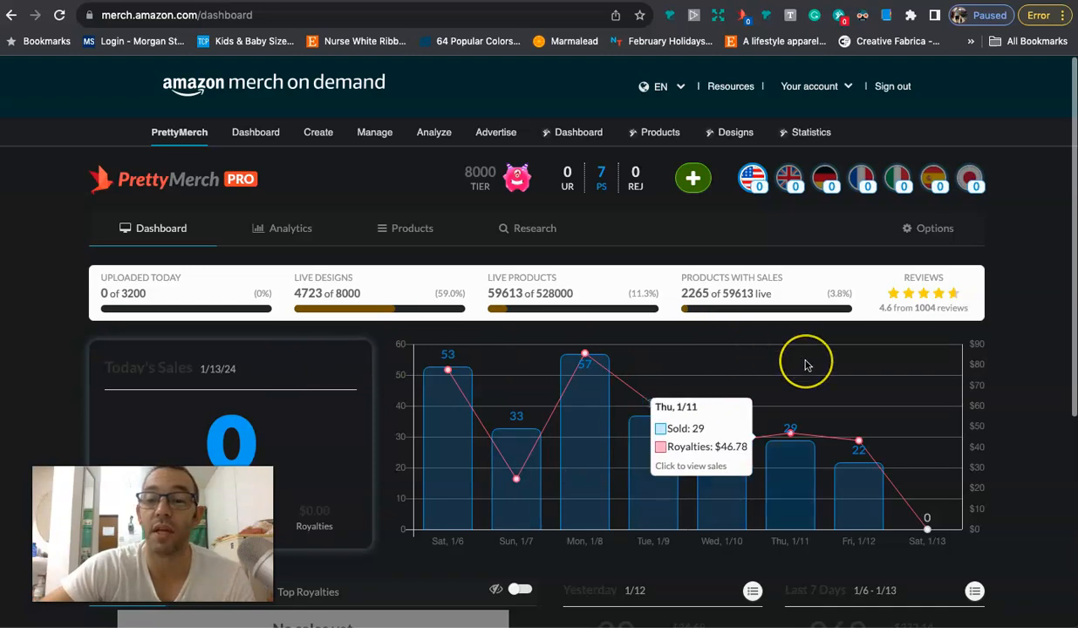
# - Review the daily sales chart and the yesterday, weekly, monthly and all-time sales summaries on the PrettyMerch dashboard
pyautogui.scroll(-1, 805, 362)
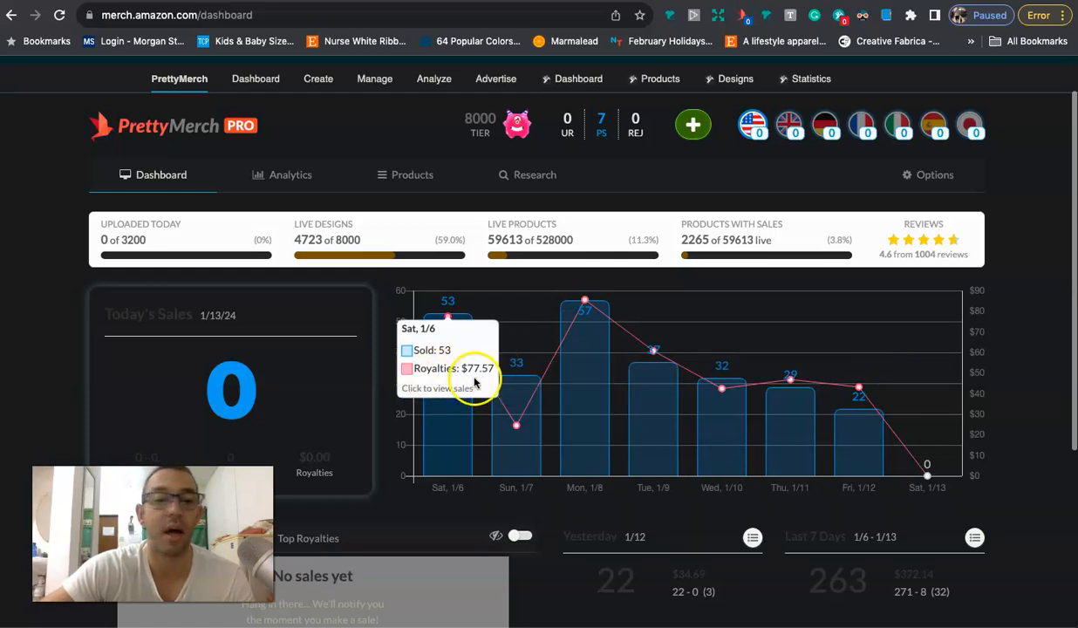
pyautogui.scroll(-3, 613, 361)
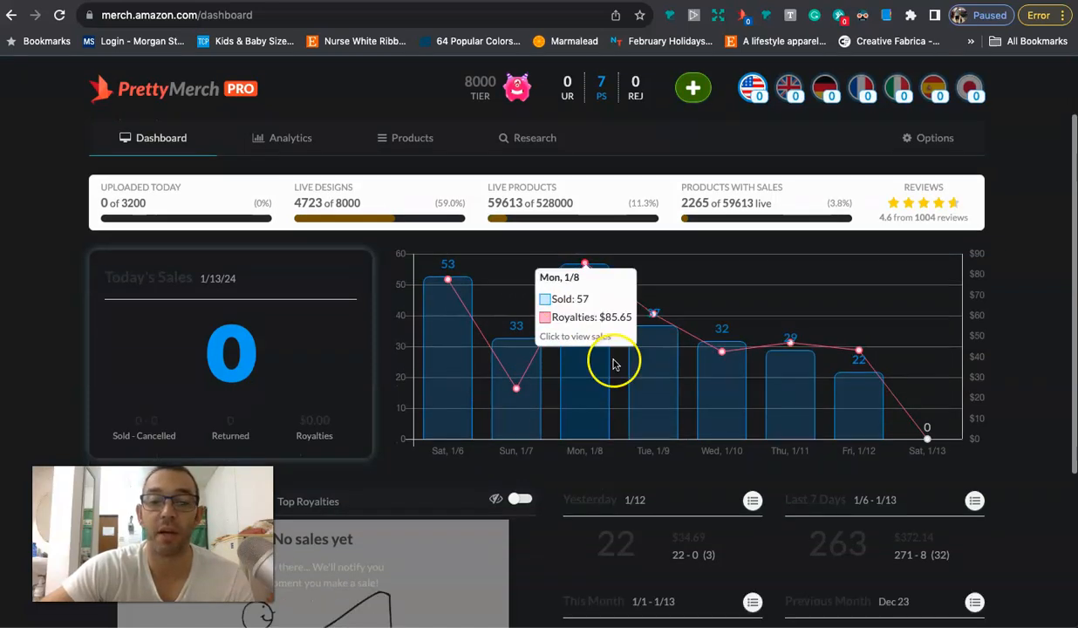
pyautogui.scroll(5, 669, 403)
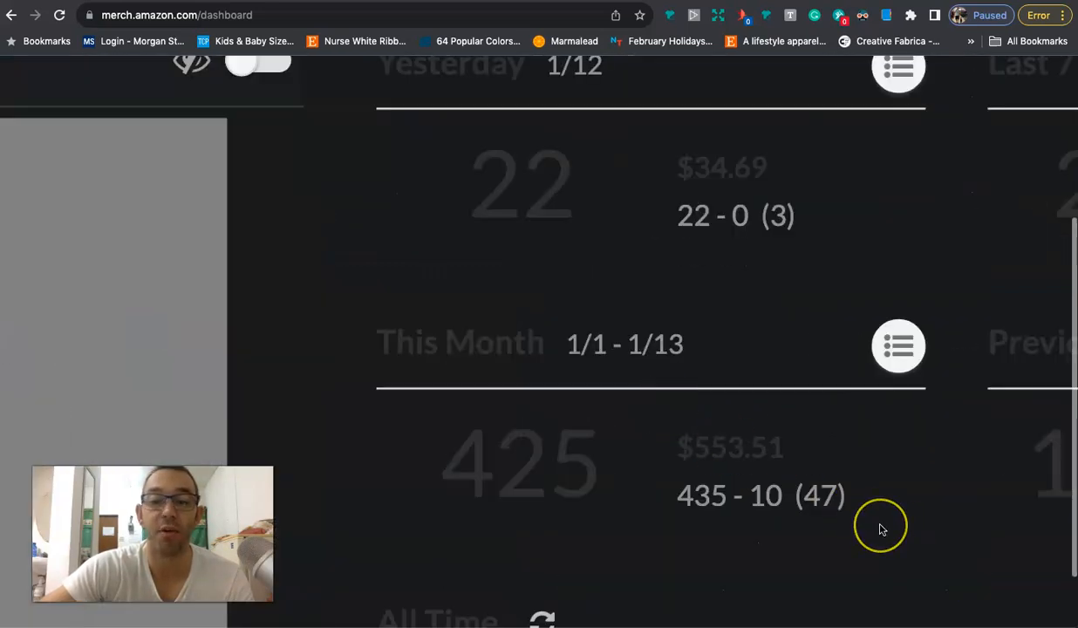
pyautogui.scroll(-5, 881, 528)
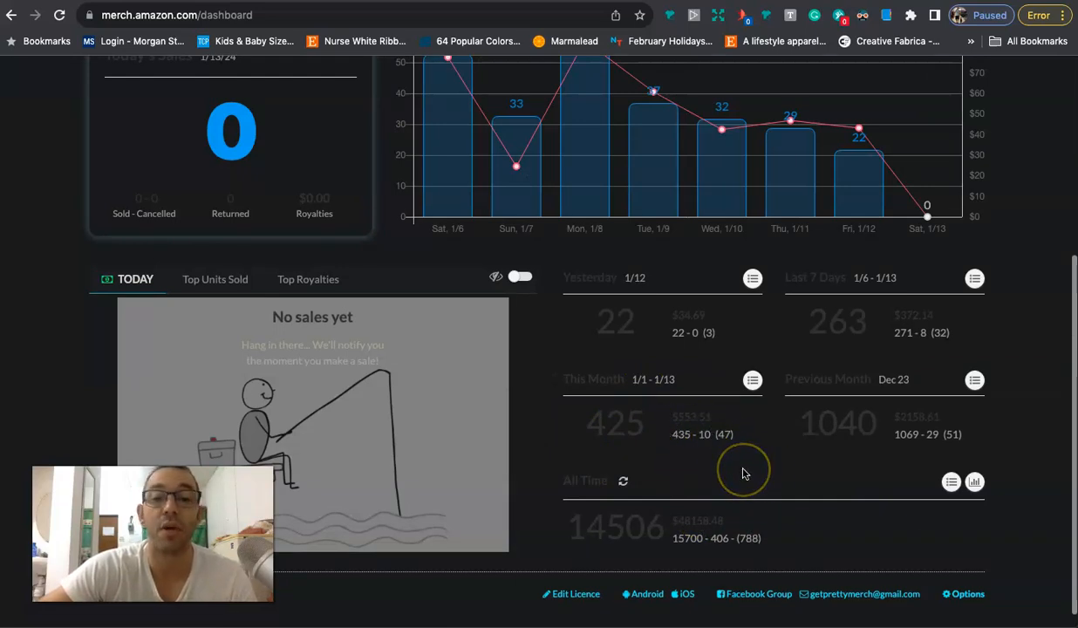
pyautogui.scroll(1, 744, 472)
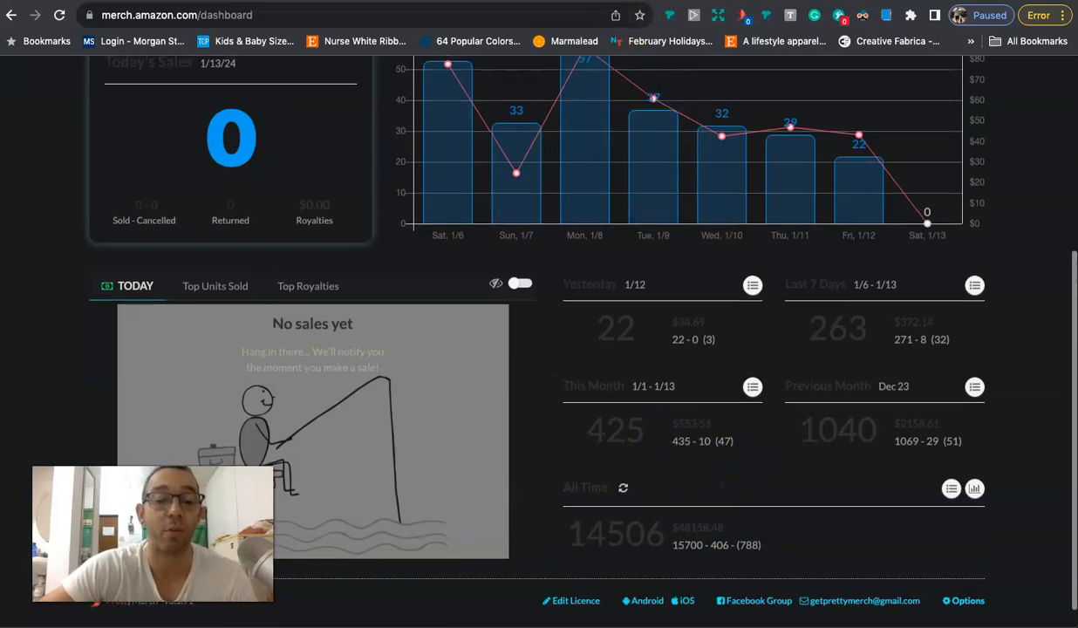
# - Switch to the Instagram profile and look through the daily and monthly sales posts back to late December
pyautogui.click(591, 2)
pyautogui.scroll(3, 561, 295)
pyautogui.scroll(5, 562, 295)
pyautogui.scroll(-3, 561, 294)
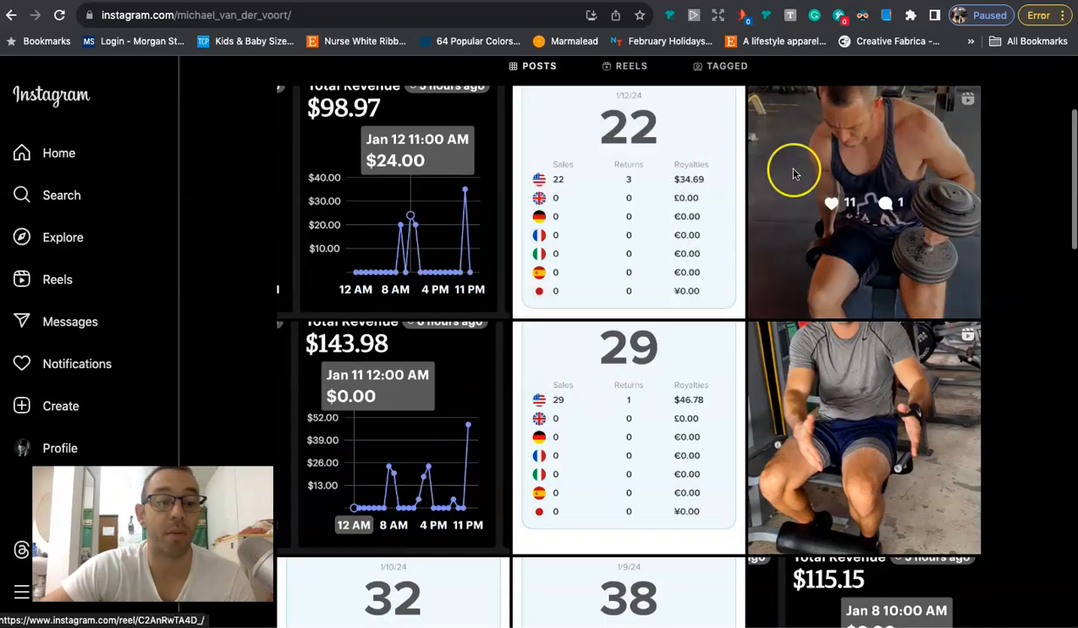
pyautogui.scroll(-3, 793, 170)
pyautogui.scroll(-7, 793, 174)
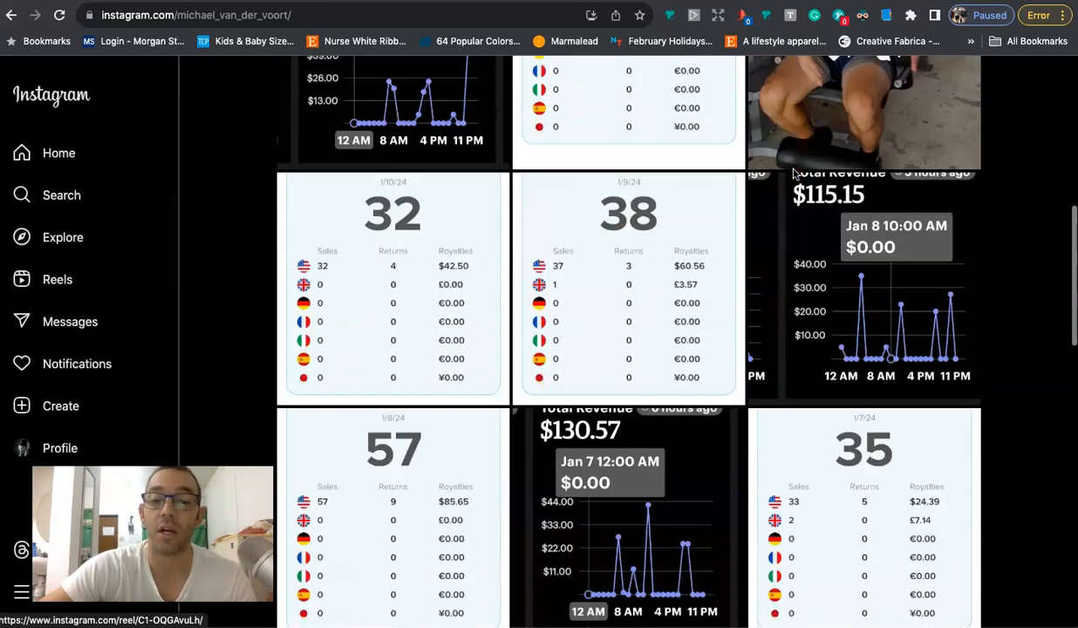
pyautogui.scroll(-3, 793, 175)
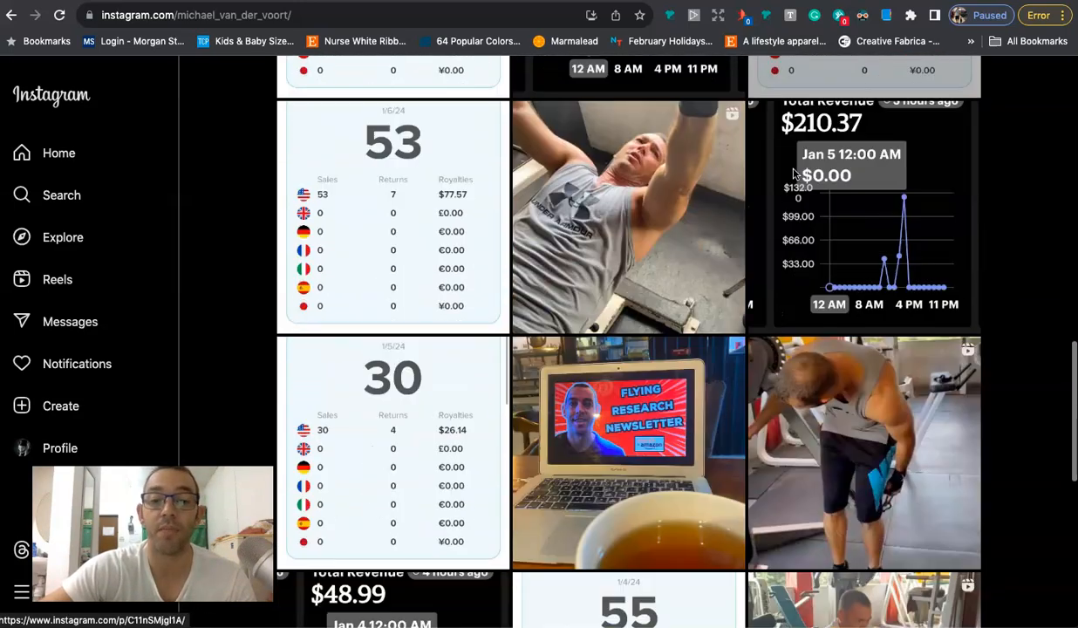
pyautogui.scroll(-4, 653, 250)
pyautogui.scroll(-10, 653, 250)
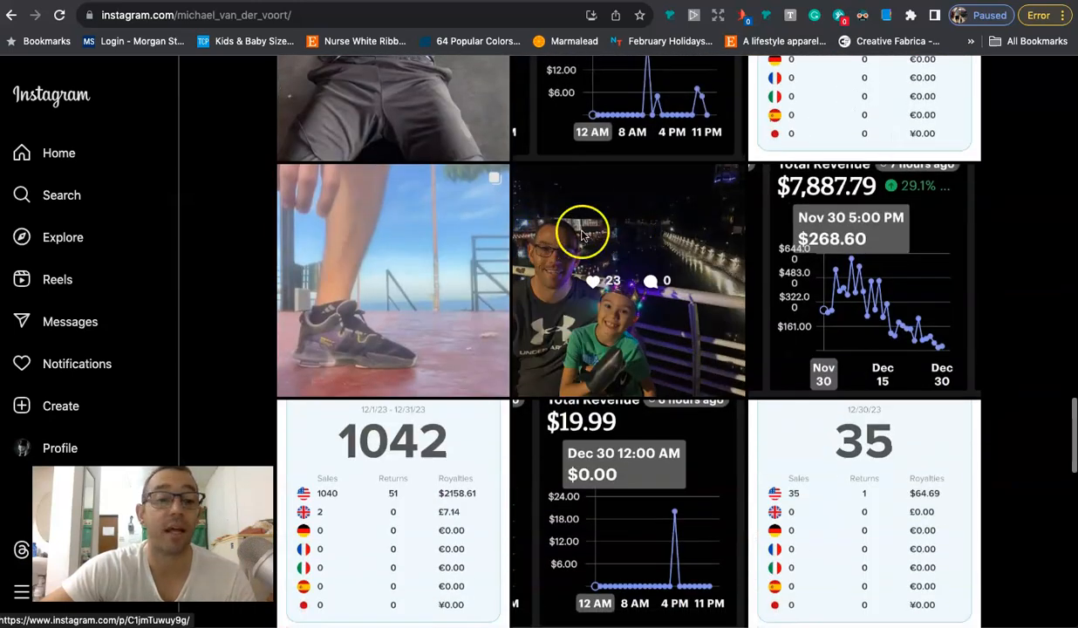
pyautogui.scroll(-9, 632, 294)
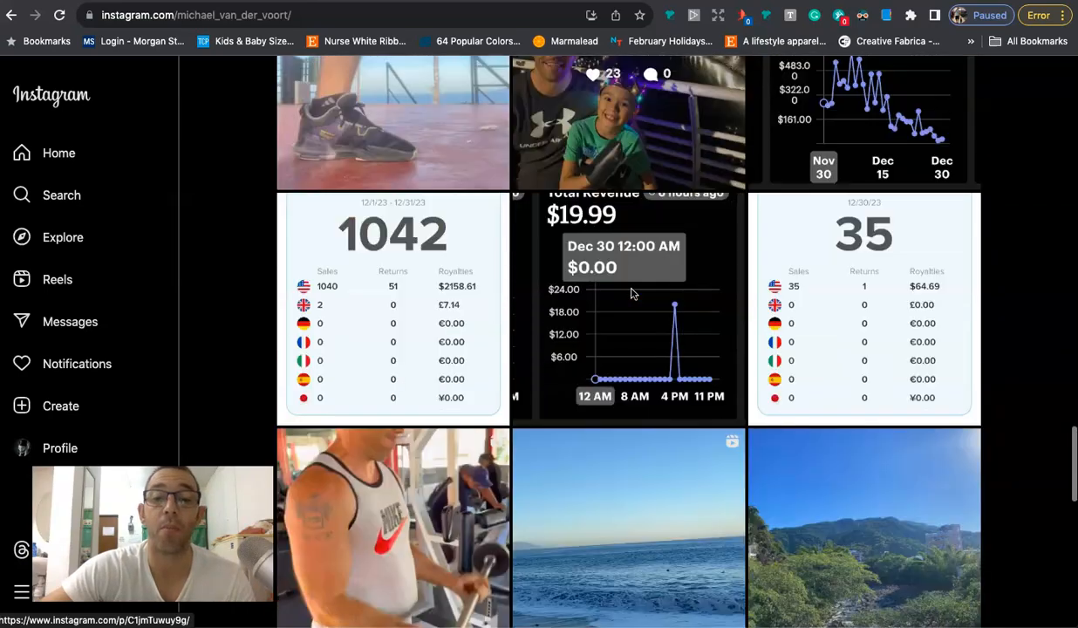
pyautogui.scroll(-3, 631, 294)
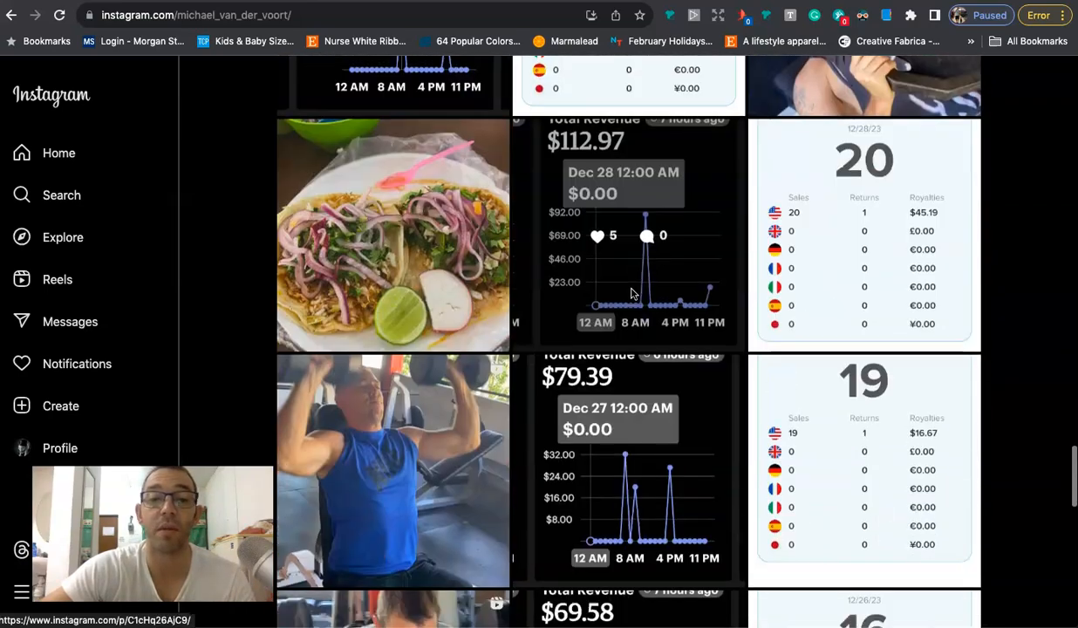
pyautogui.scroll(-5, 566, 327)
pyautogui.scroll(-6, 575, 335)
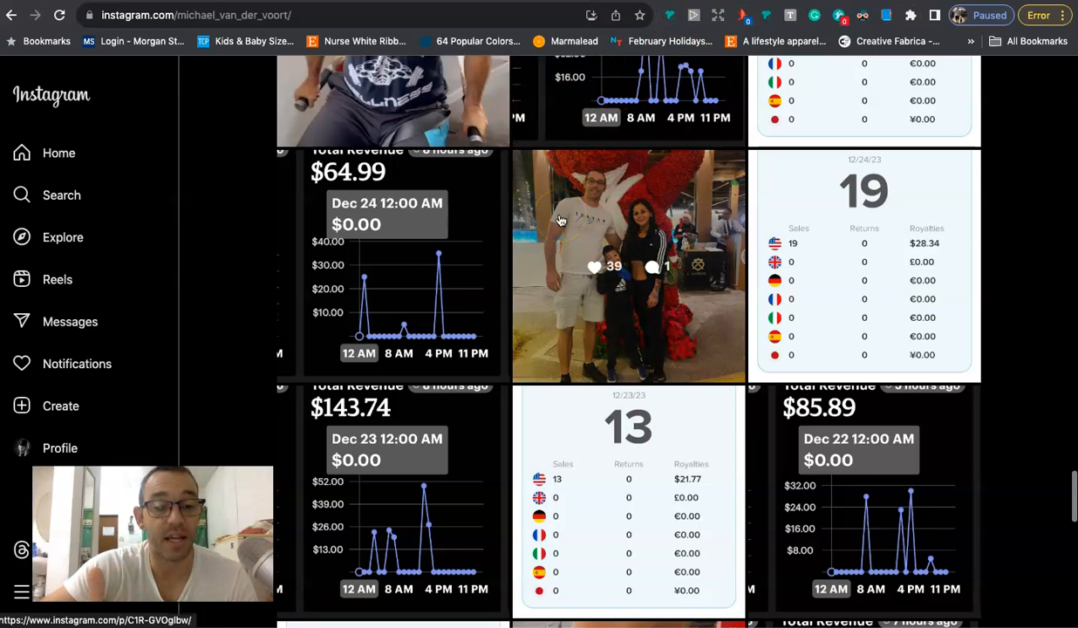
pyautogui.click(637, 161)
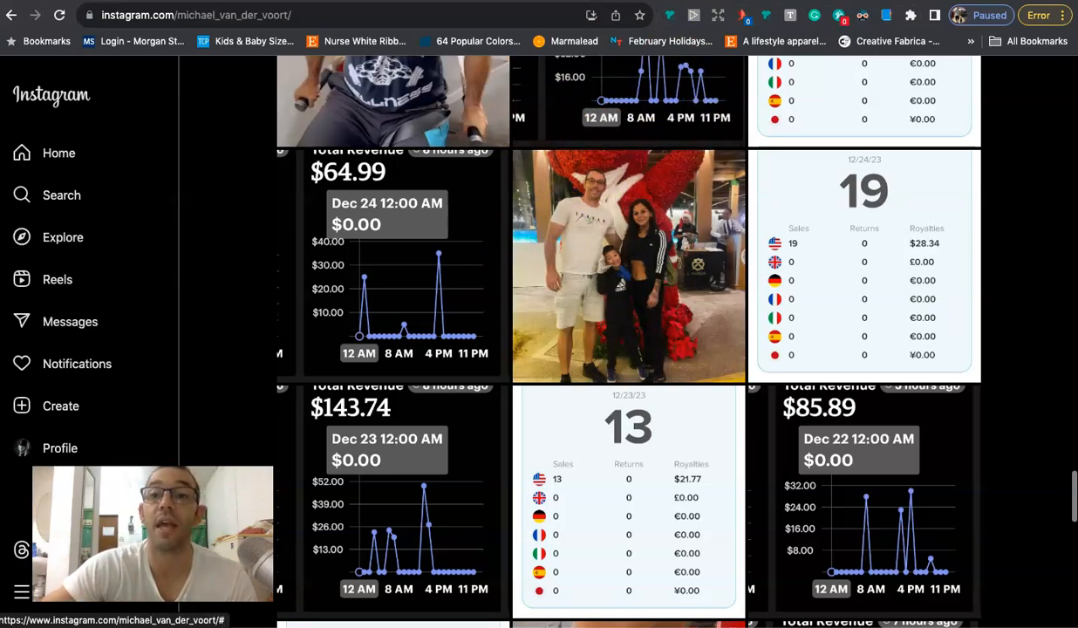
# - Switch to Ideogram and view its trending images page
pyautogui.click(765, 1)
pyautogui.click(68, 137)
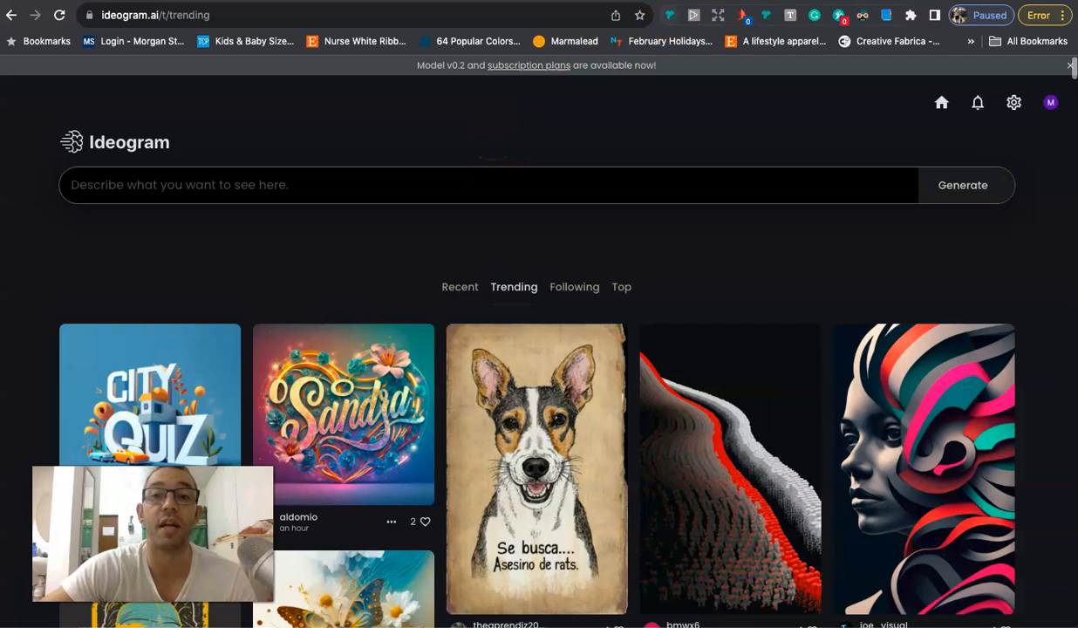
# - Switch to Flying Research and examine the Seller Trends search settings for the valentines T-shirt query
pyautogui.click(652, 0)
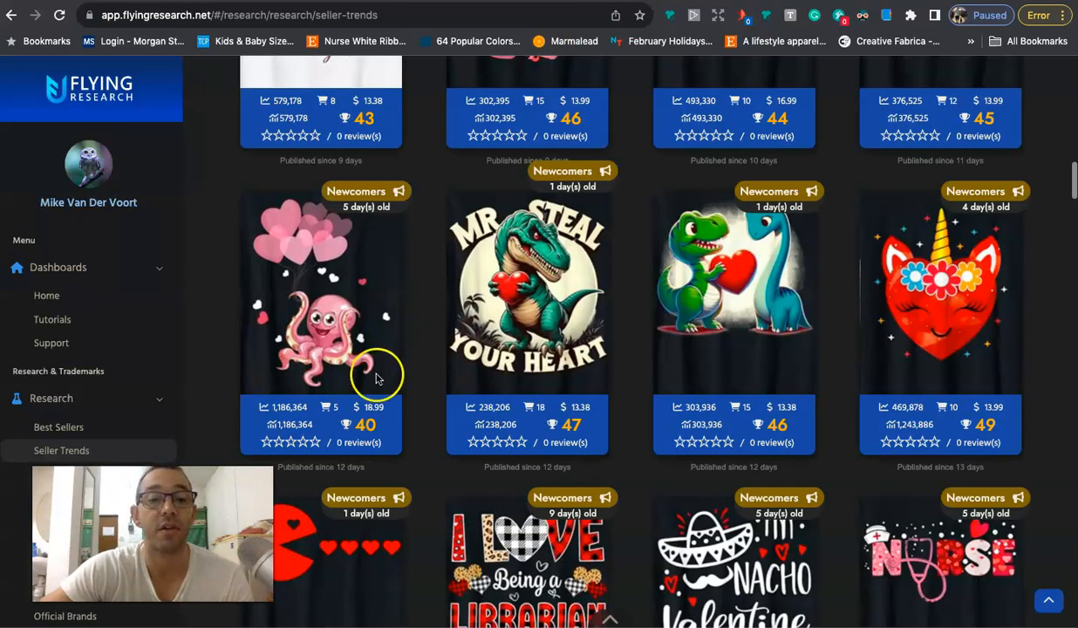
pyautogui.scroll(1, 428, 402)
pyautogui.scroll(10, 433, 400)
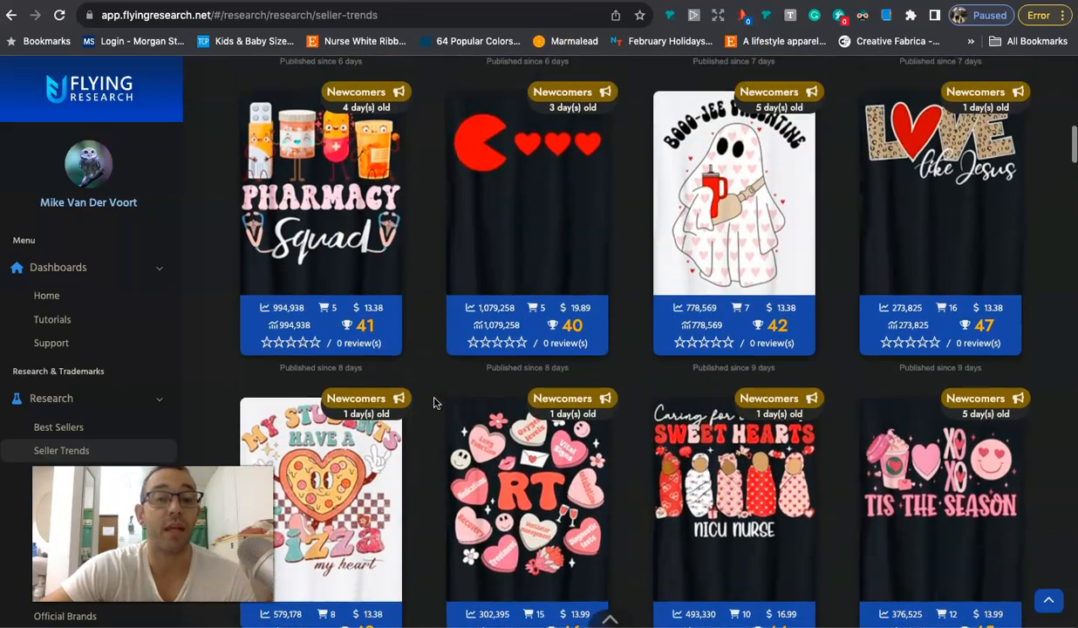
pyautogui.click(114, 398)
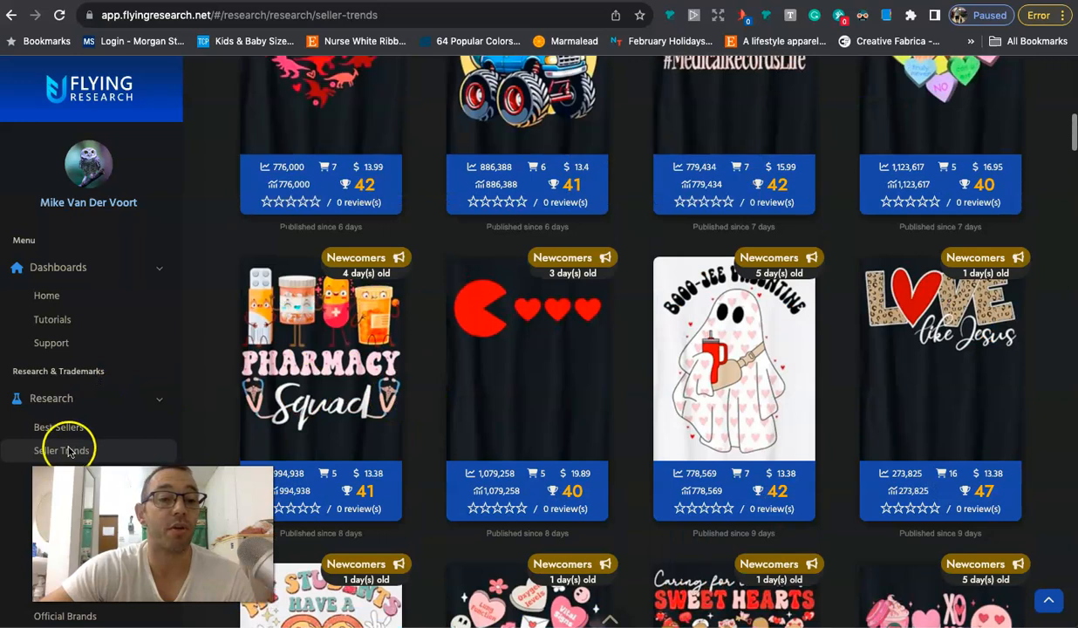
pyautogui.scroll(10, 414, 405)
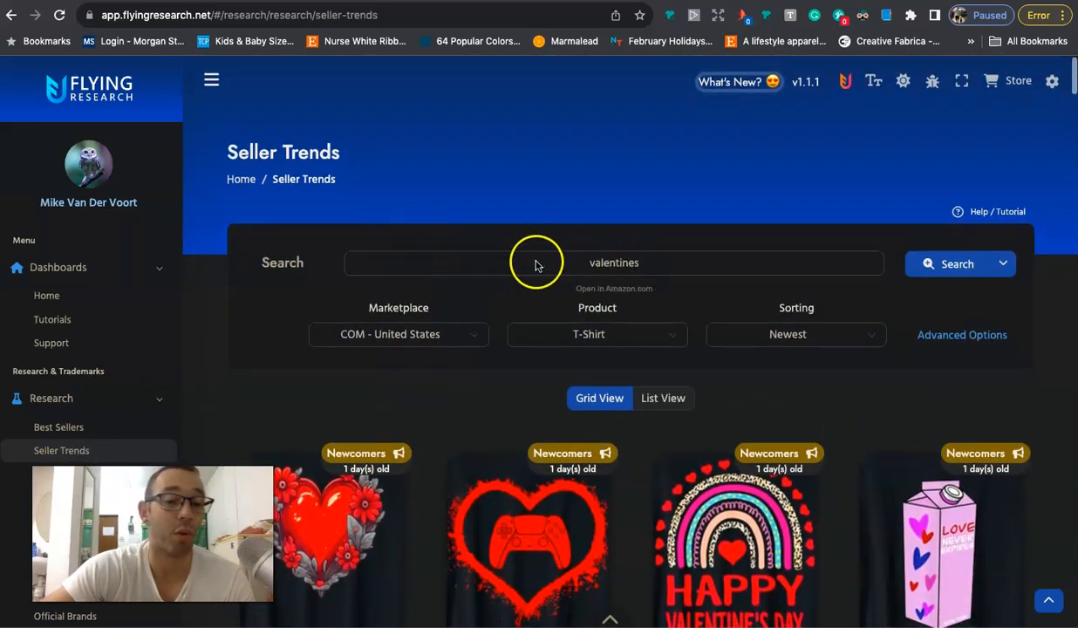
# - Browse the newest valentines T-shirt designs and examine the "Mr Steal Your Heart" dinosaur design for inspiration
pyautogui.scroll(-5, 529, 261)
pyautogui.scroll(-2, 531, 265)
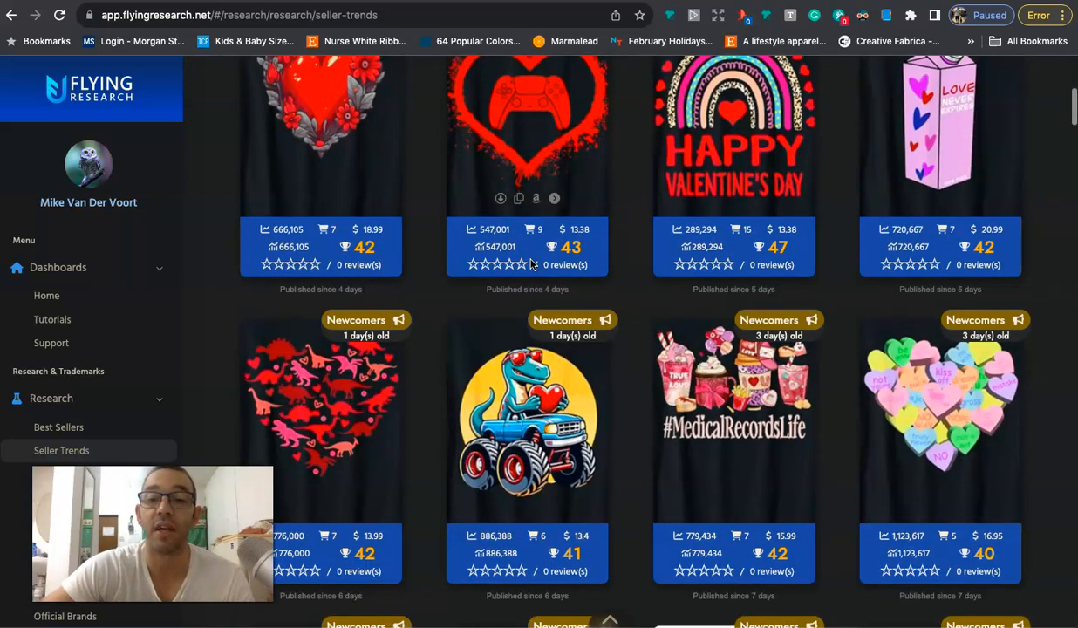
pyautogui.scroll(-1, 530, 264)
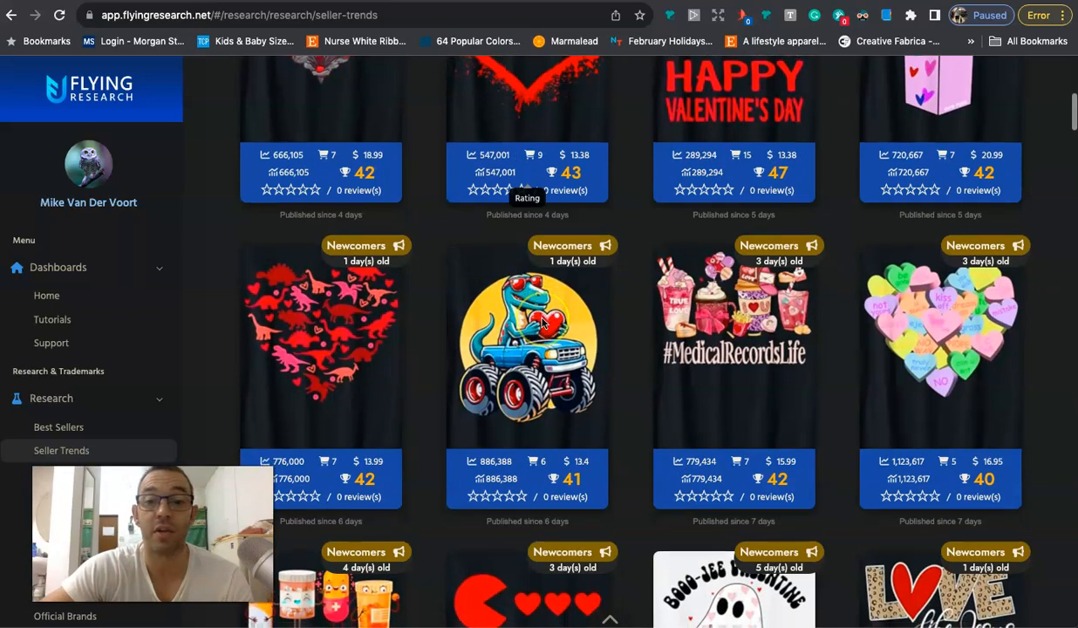
pyautogui.scroll(-4, 536, 262)
pyautogui.scroll(-10, 542, 322)
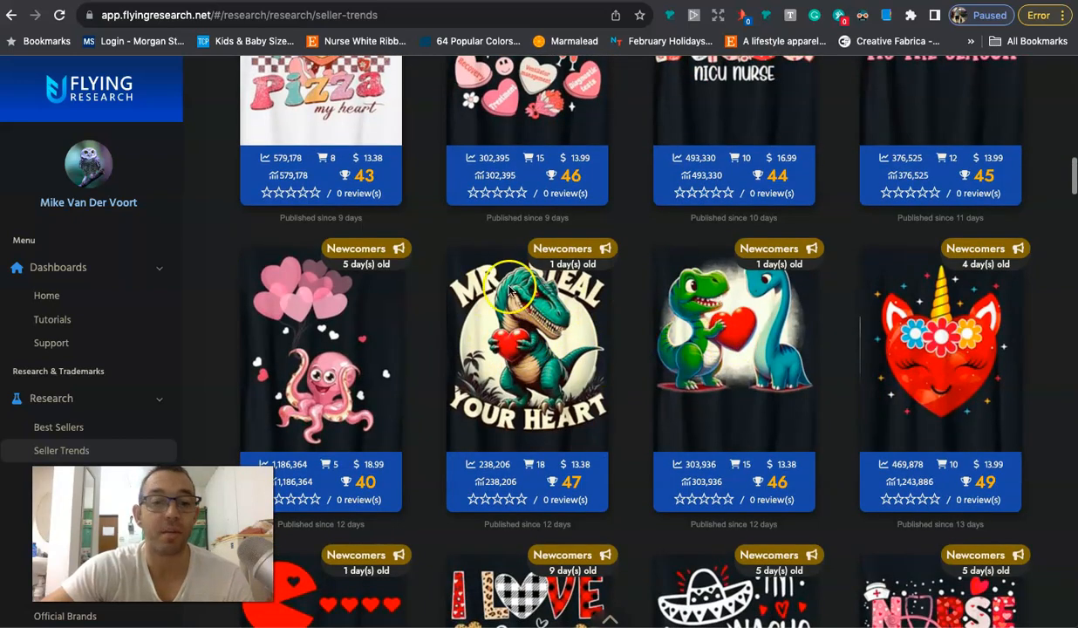
pyautogui.moveTo(537, 303)
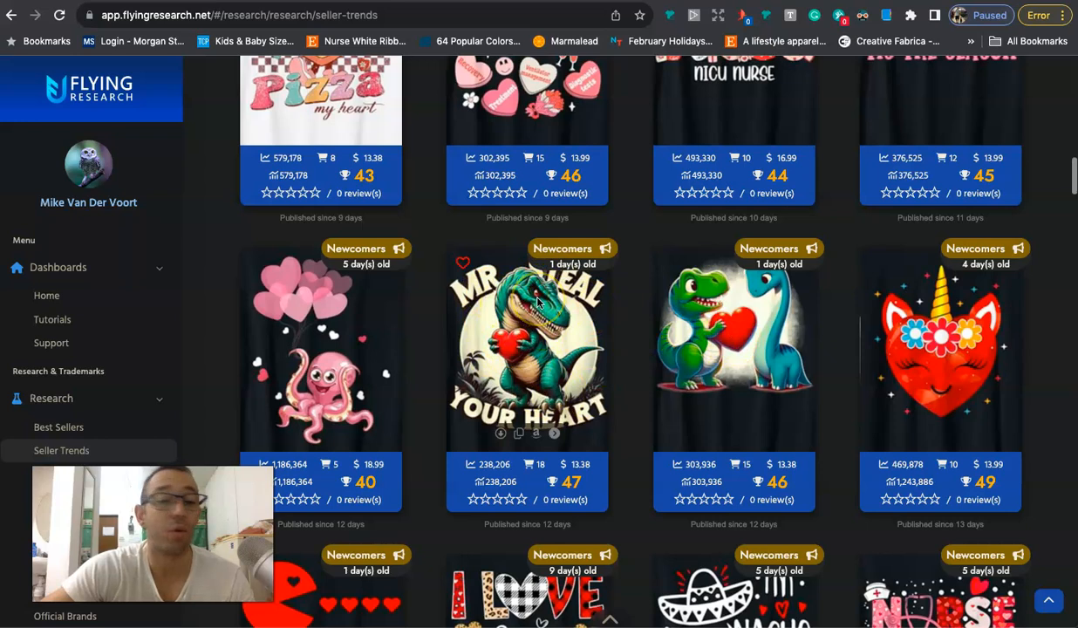
pyautogui.click(471, 342)
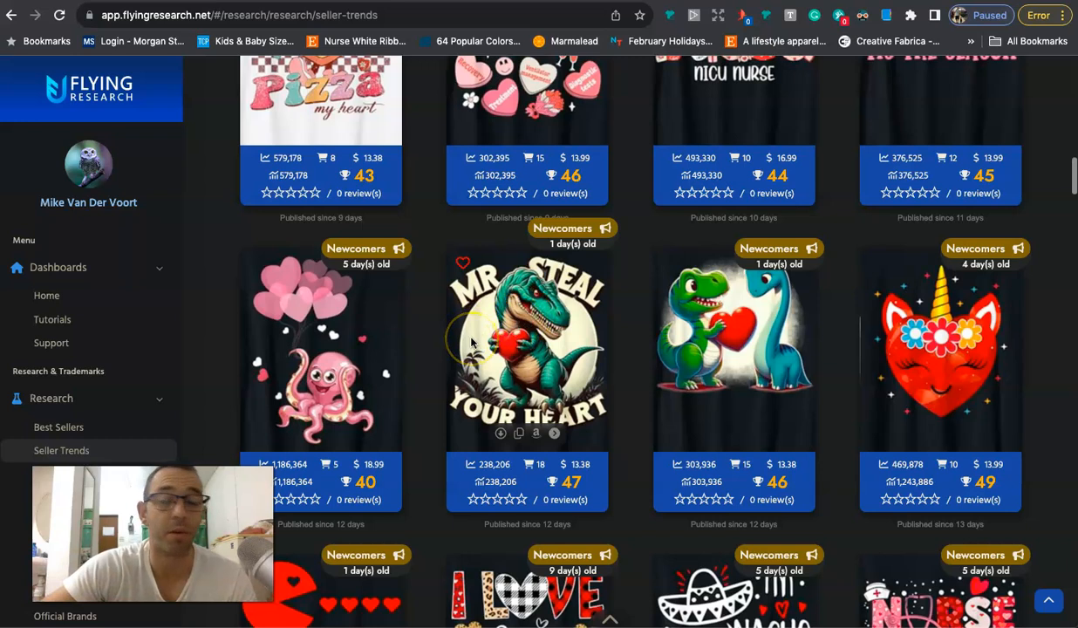
pyautogui.scroll(-1, 470, 342)
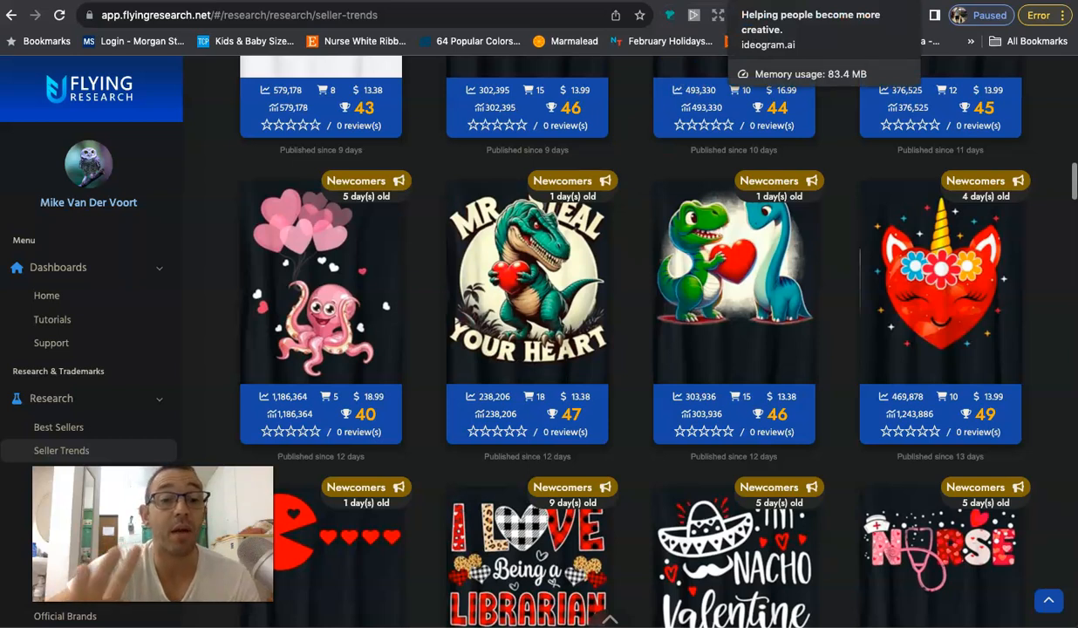
# - Switch to Ideogram and enter the prompt "cute cartoon valentines day trex dinosaur with text saying 'i steal hearts'"
pyautogui.click(760, 0)
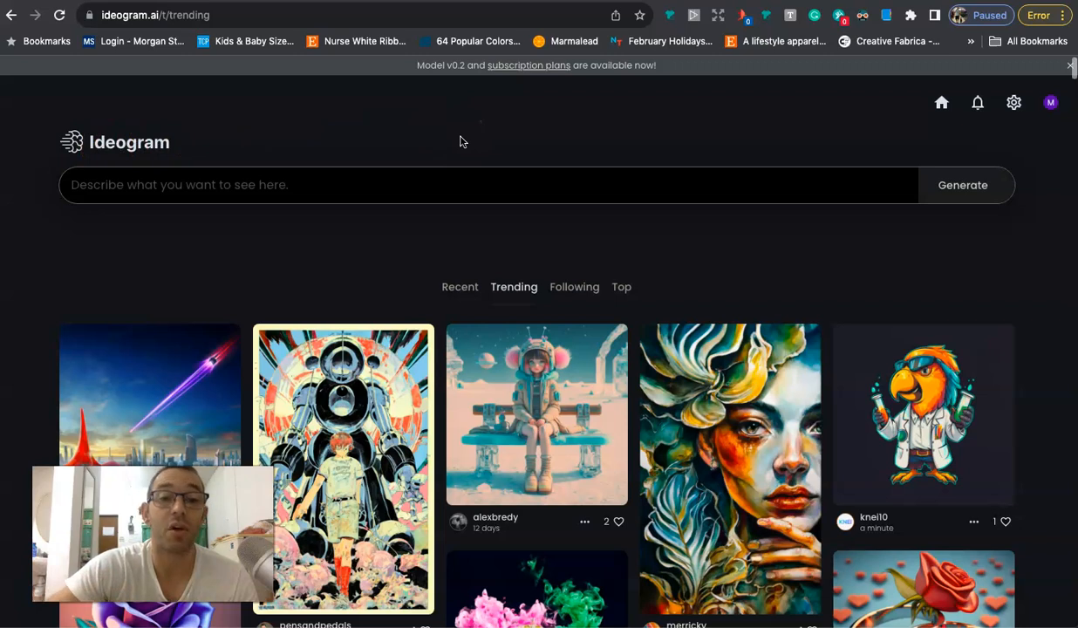
pyautogui.click(372, 183)
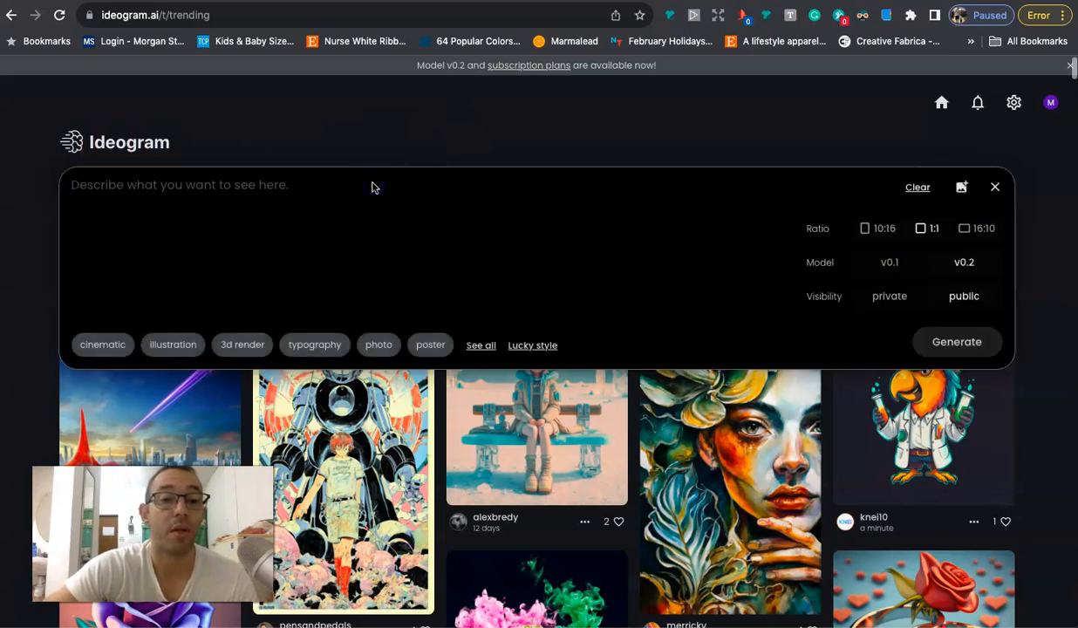
pyautogui.write('cute car')
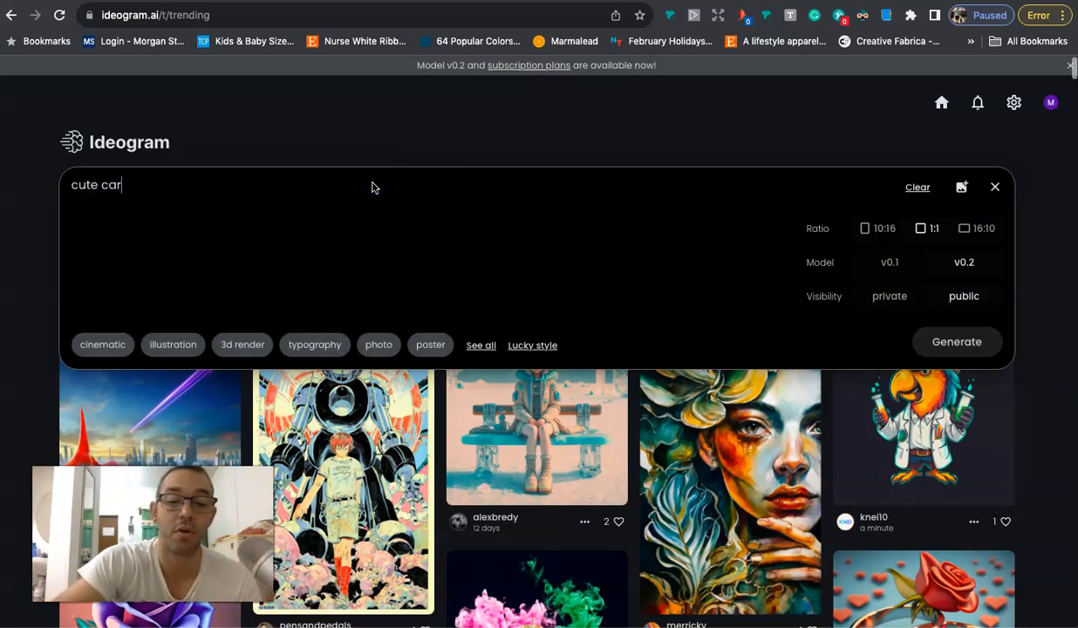
pyautogui.write('toon ')
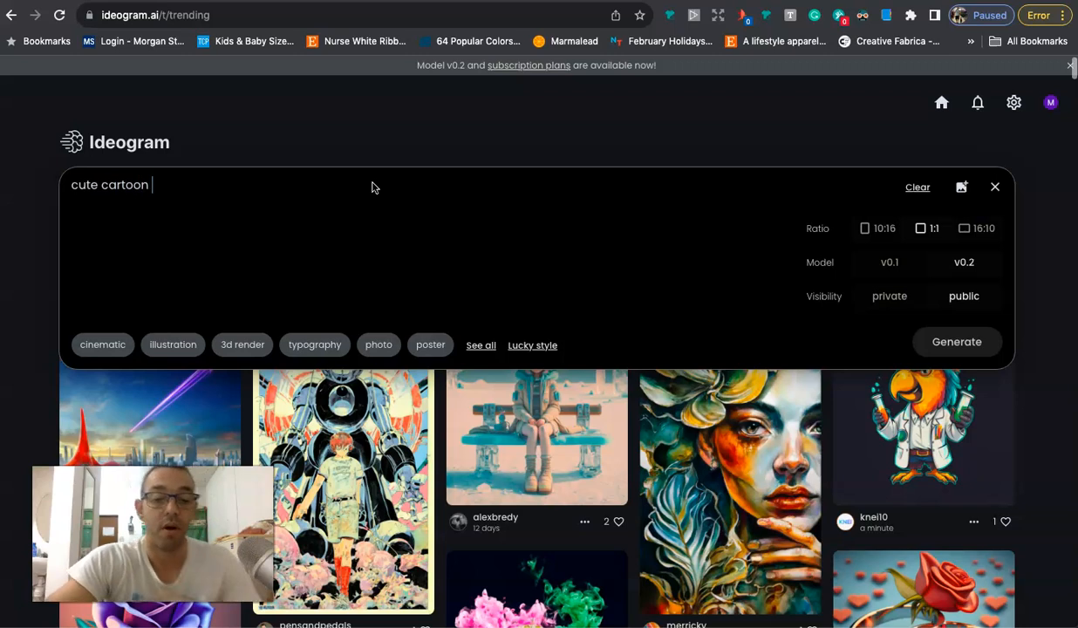
pyautogui.write('valentines day trex dinosaur')
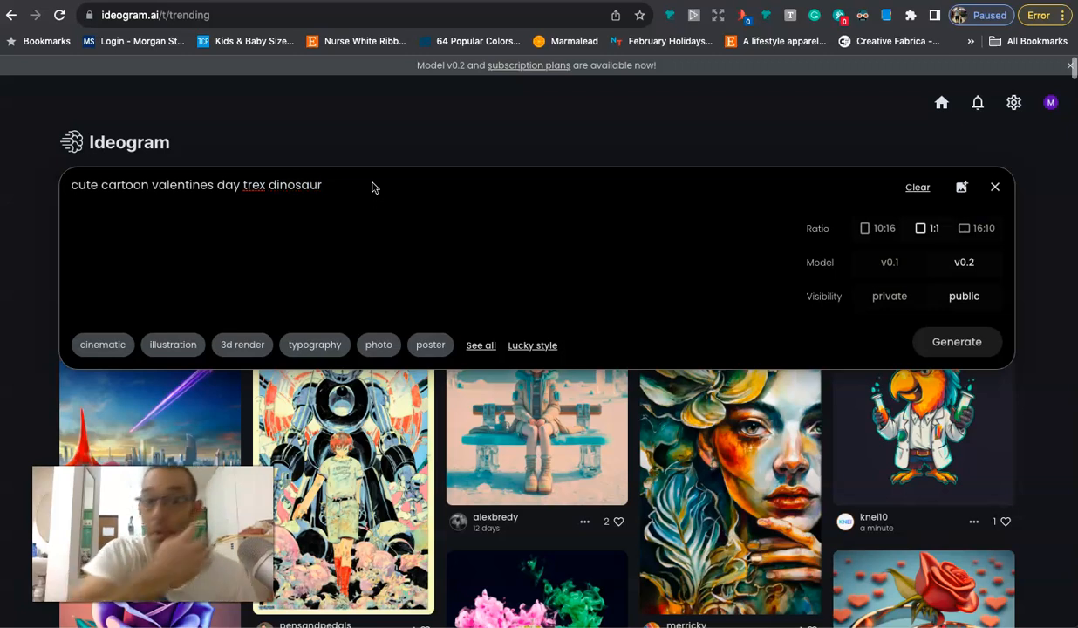
pyautogui.write("with text saying 'i steal heart")
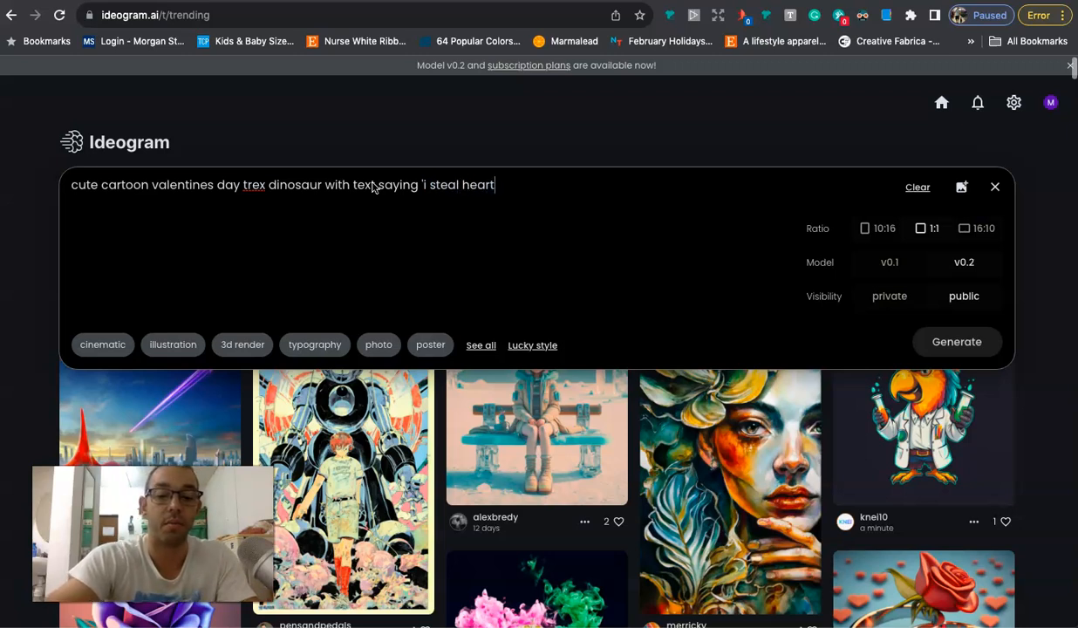
pyautogui.write('s')
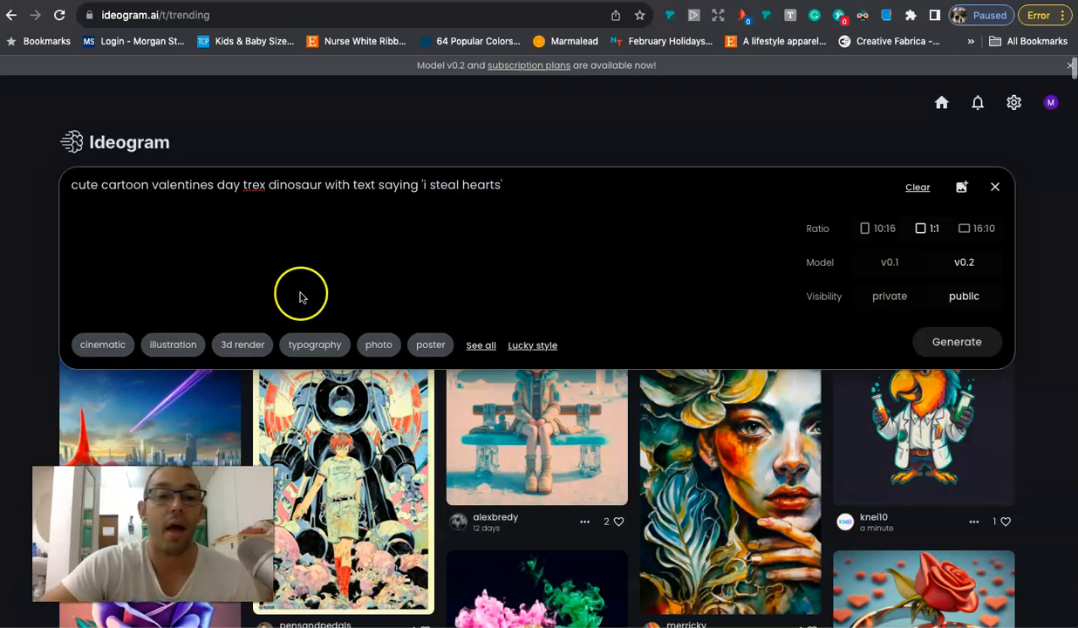
# - Add the typography, poster and illustration styles to the prompt and choose the 1:1 image ratio
pyautogui.click(312, 347)
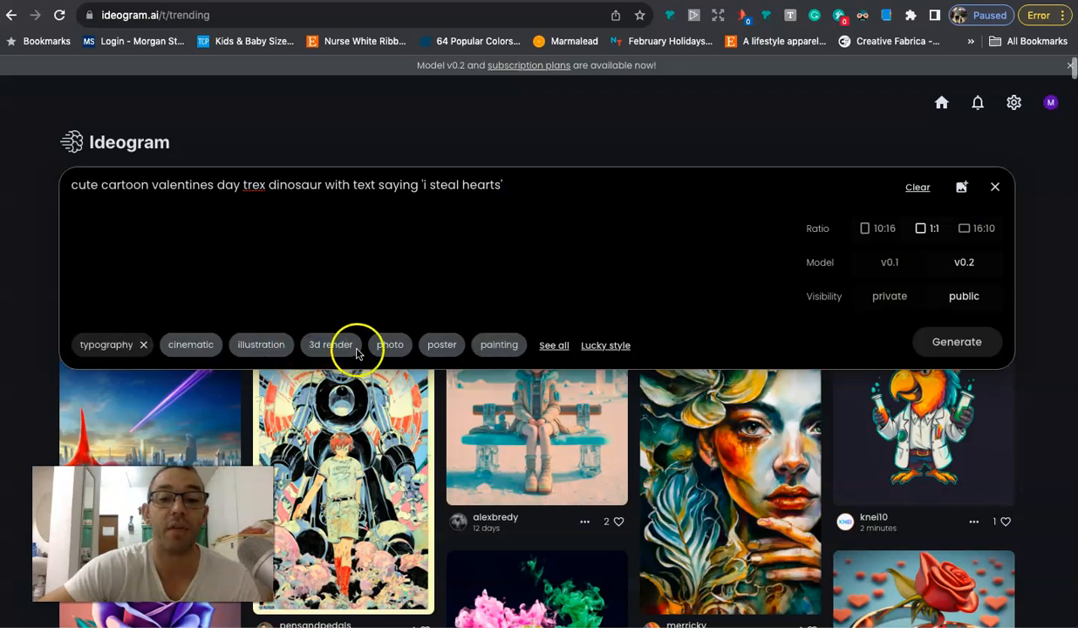
pyautogui.click(440, 350)
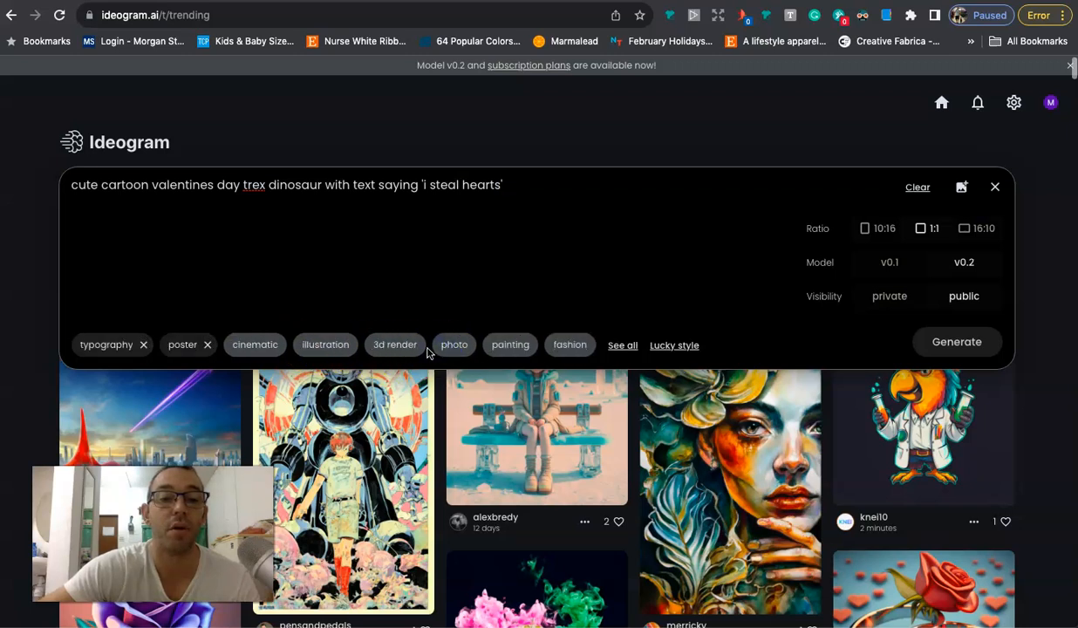
pyautogui.click(332, 347)
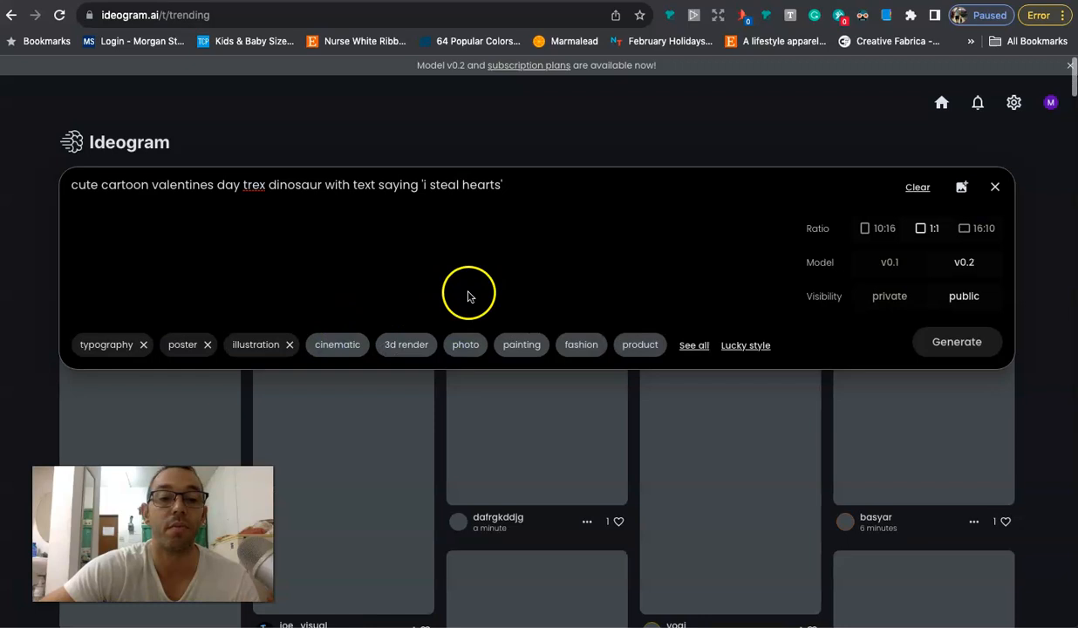
pyautogui.click(925, 230)
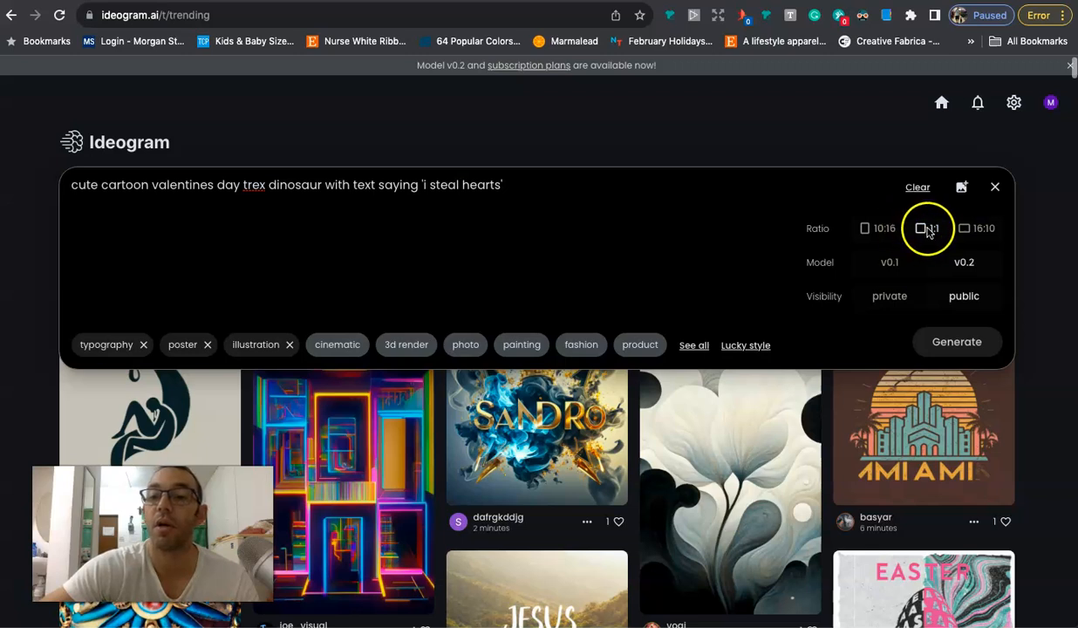
# - Generate the T-rex designs from the prompt and compare the drawings and spelling of the lettering across the results
pyautogui.click(956, 341)
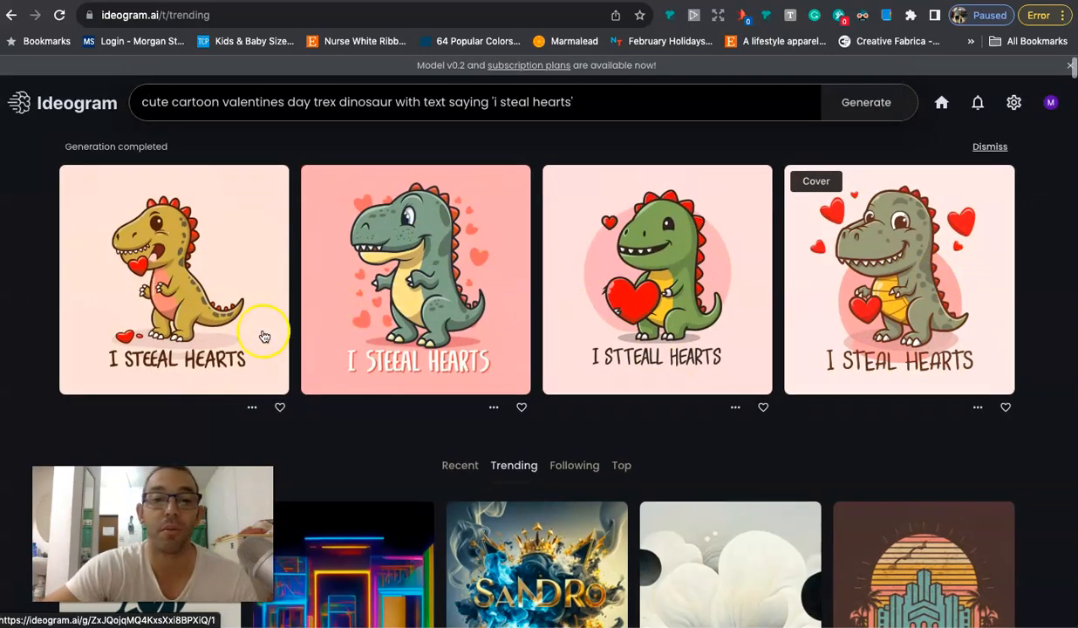
pyautogui.scroll(5, 177, 361)
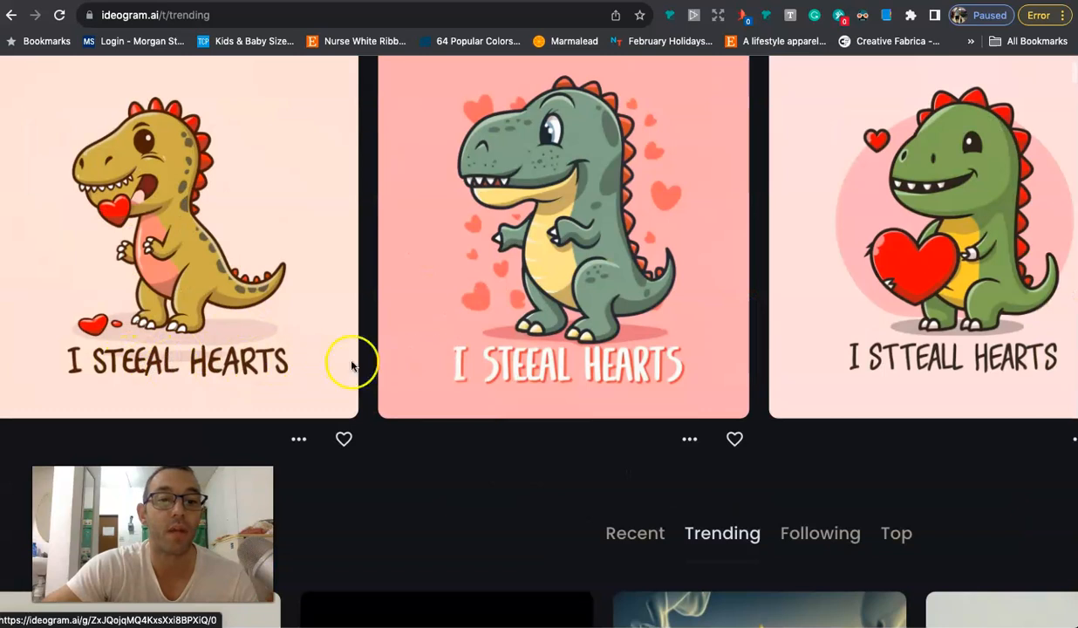
pyautogui.scroll(-5, 589, 359)
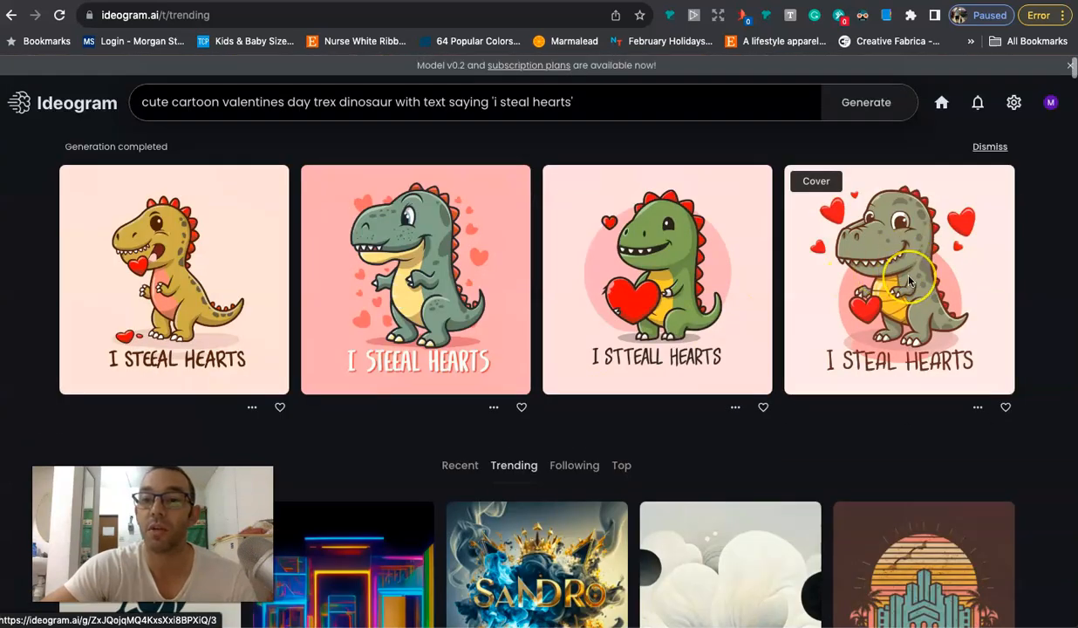
pyautogui.scroll(5, 909, 378)
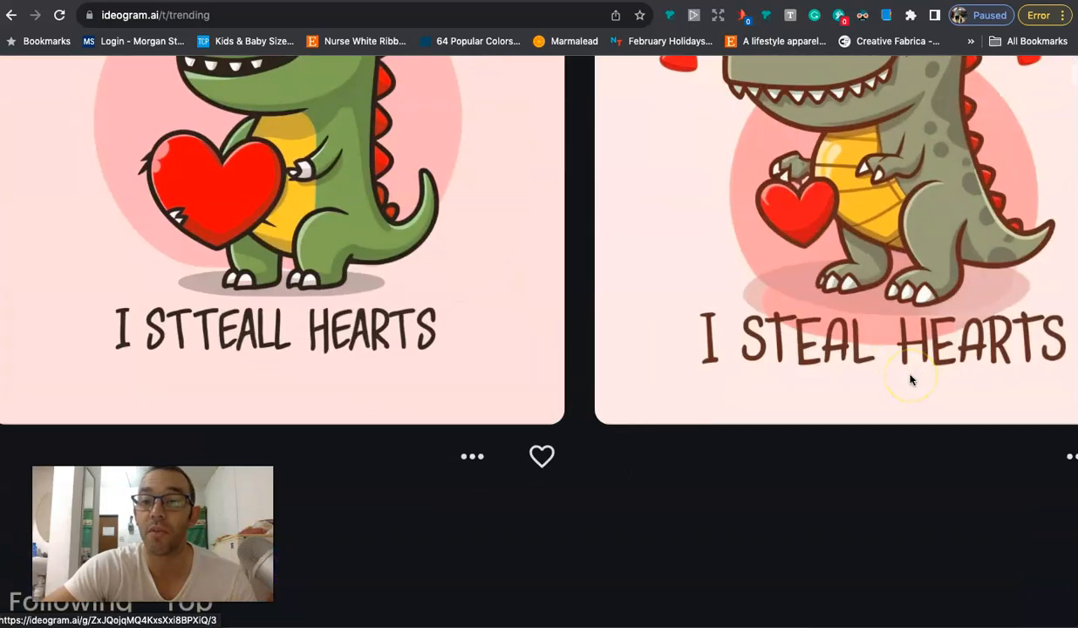
pyautogui.scroll(-5, 792, 295)
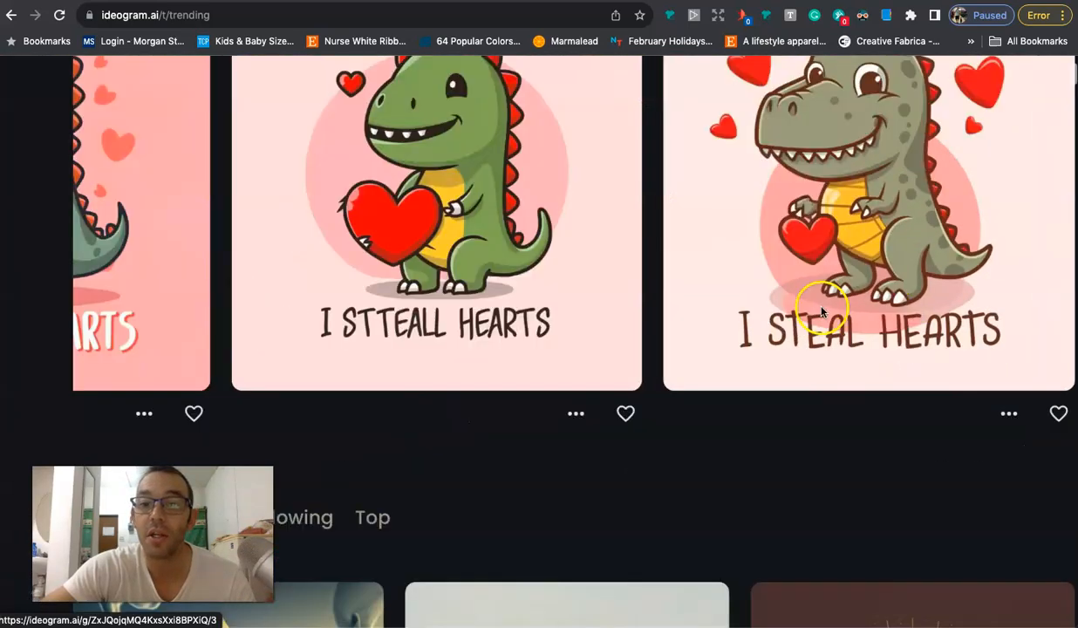
# - Open the correctly spelled grey T-rex design and remix it with the same prompt, styles and v0.2 model
pyautogui.click(905, 275)
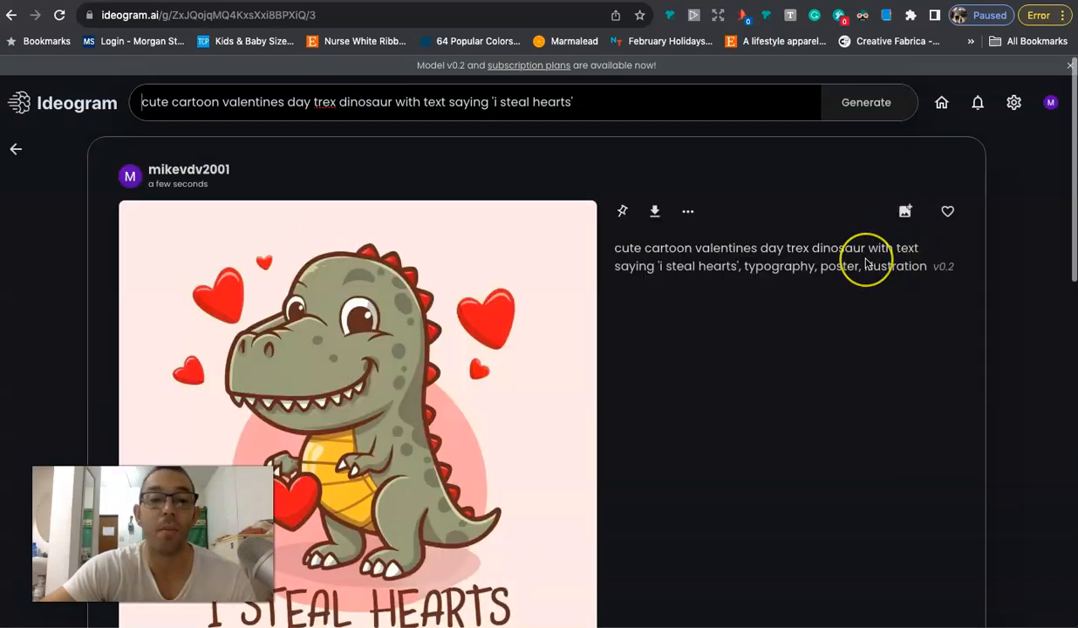
pyautogui.scroll(-2, 867, 258)
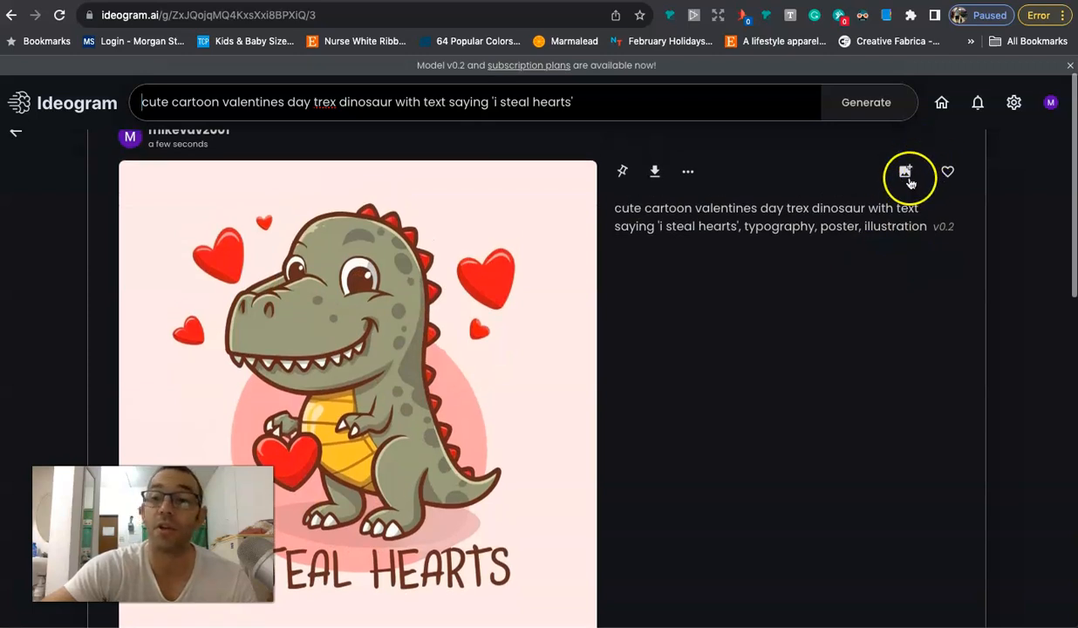
pyautogui.click(904, 174)
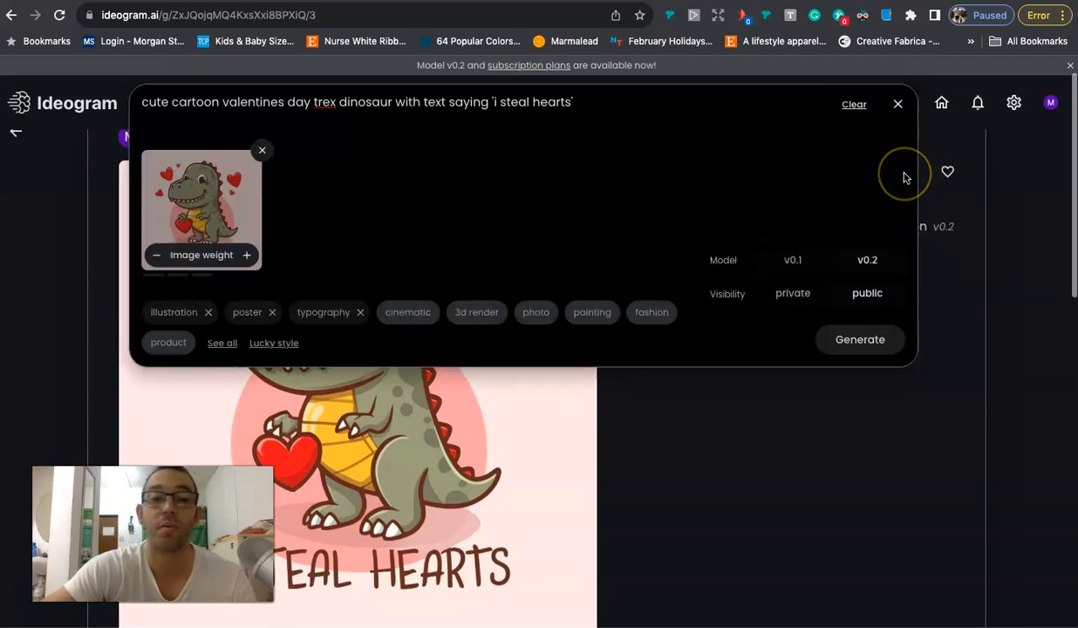
pyautogui.click(854, 339)
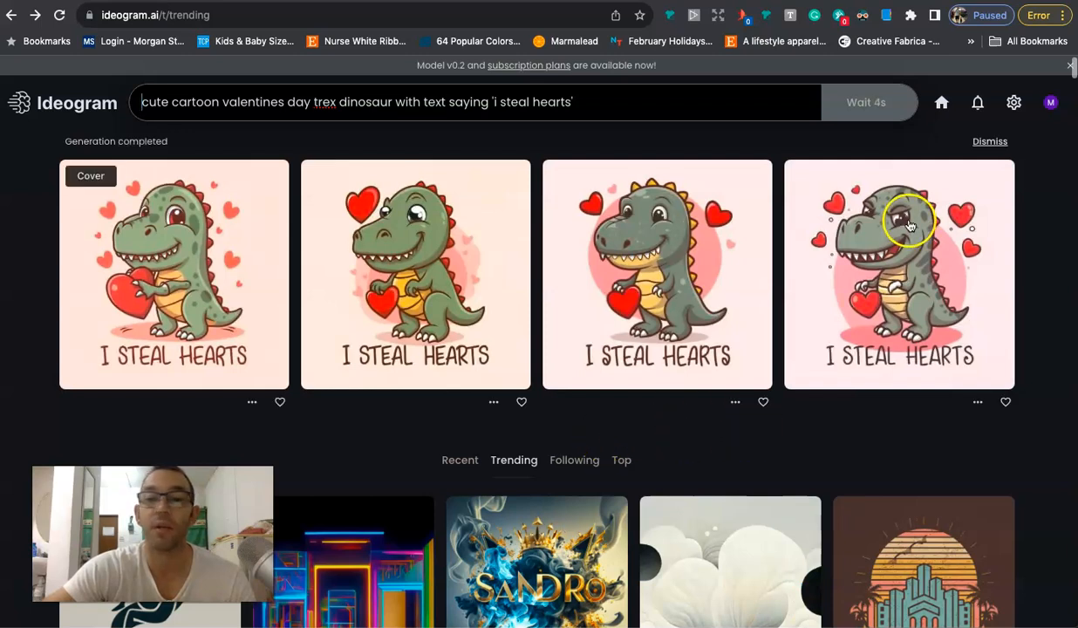
# - Examine the remixed T-rex designs up close, comparing their lettering, claws and hearts
pyautogui.click(388, 362)
pyautogui.scroll(-5, 387, 361)
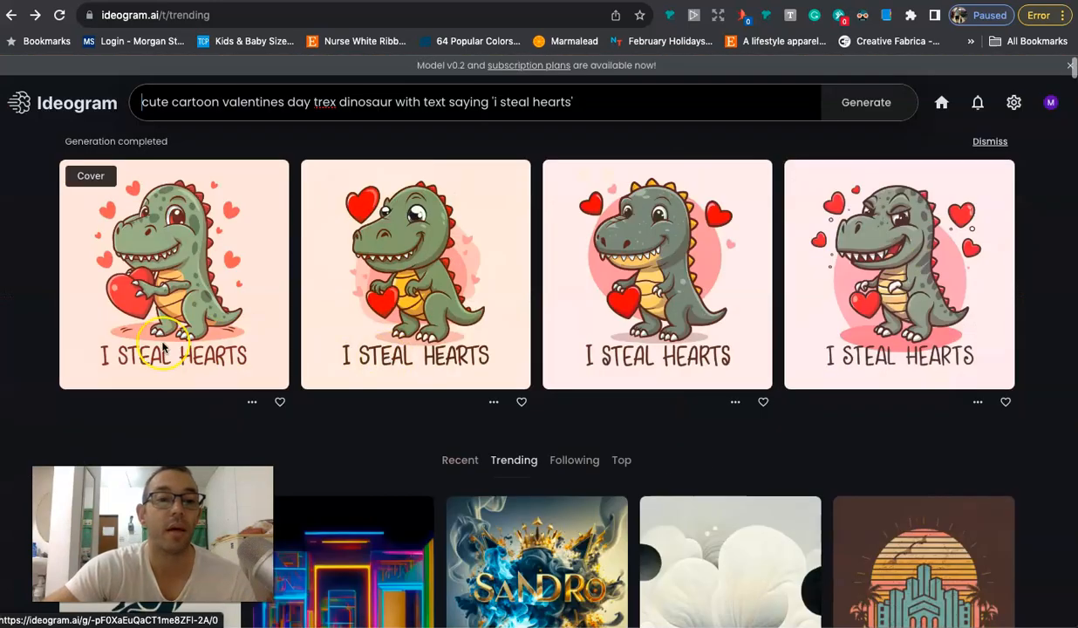
pyautogui.scroll(3, 163, 353)
pyautogui.scroll(1, 163, 347)
pyautogui.scroll(-5, 164, 347)
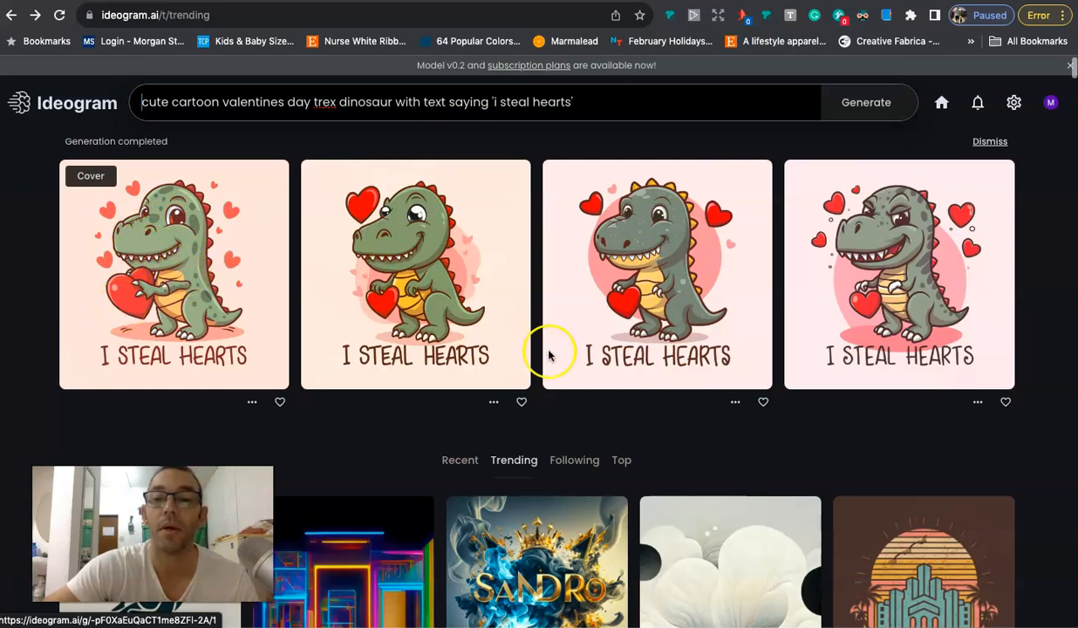
pyautogui.scroll(5, 656, 330)
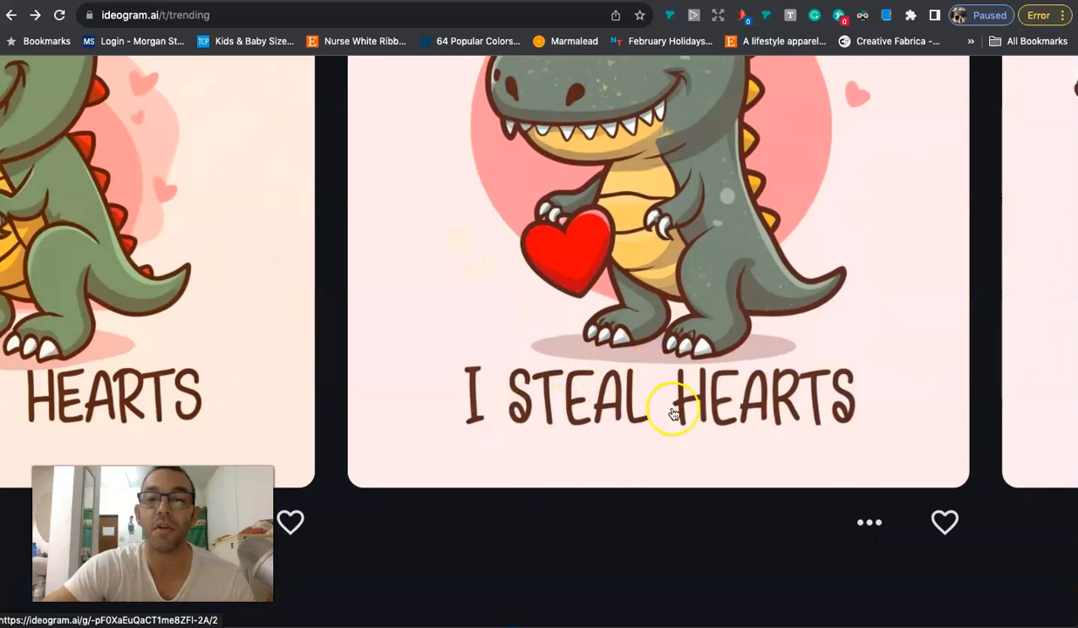
pyautogui.scroll(3, 661, 409)
pyautogui.scroll(-5, 616, 228)
pyautogui.scroll(-3, 652, 321)
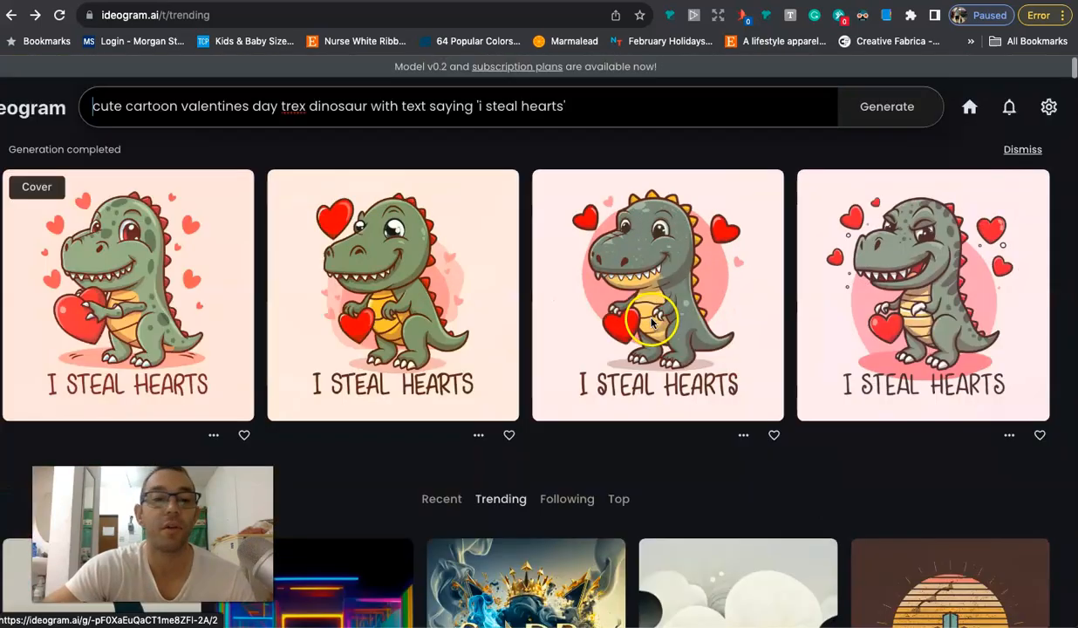
pyautogui.scroll(5, 85, 328)
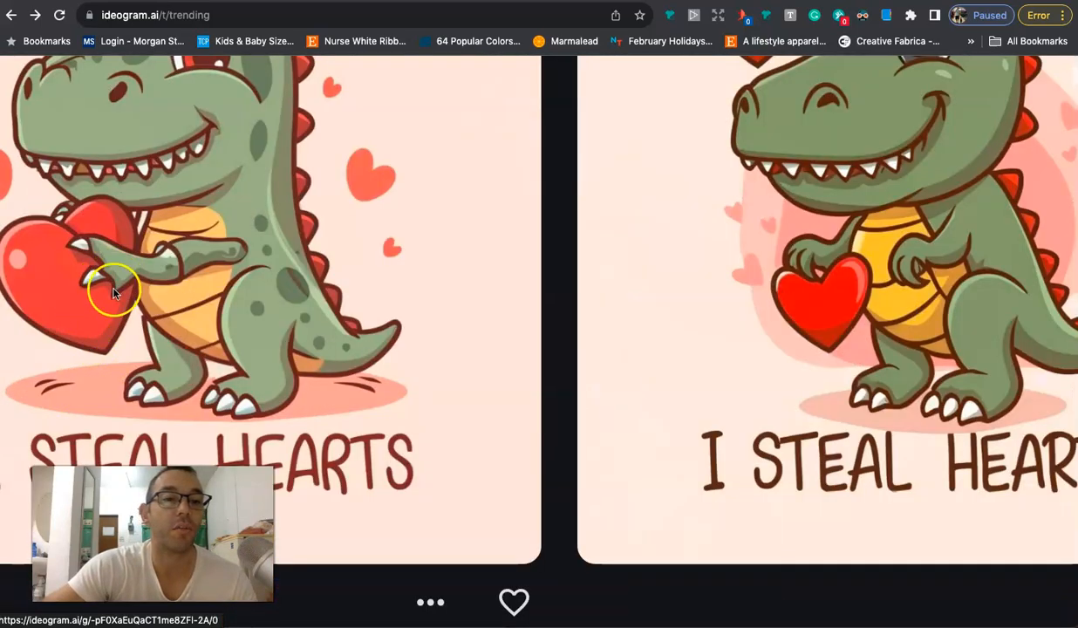
pyautogui.scroll(-5, 106, 299)
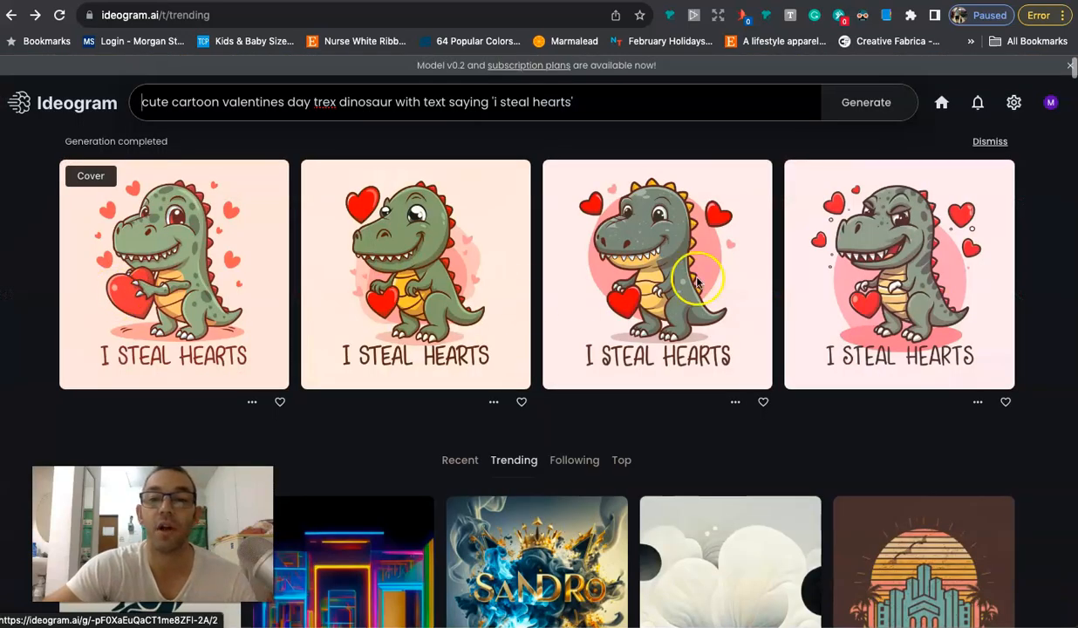
pyautogui.scroll(5, 672, 268)
pyautogui.scroll(3, 697, 280)
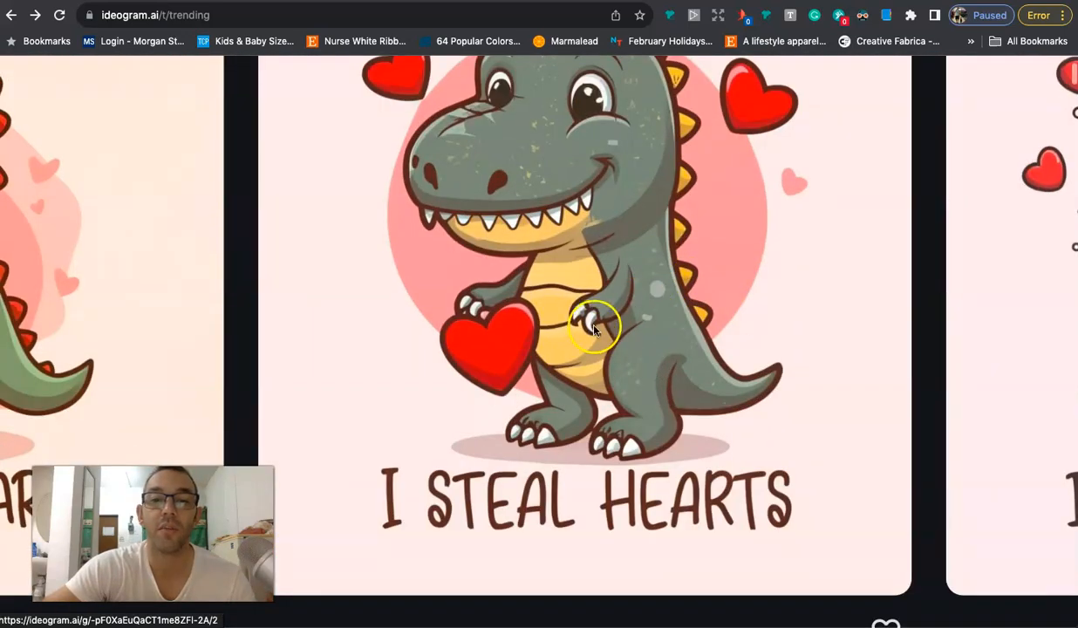
pyautogui.scroll(-5, 590, 260)
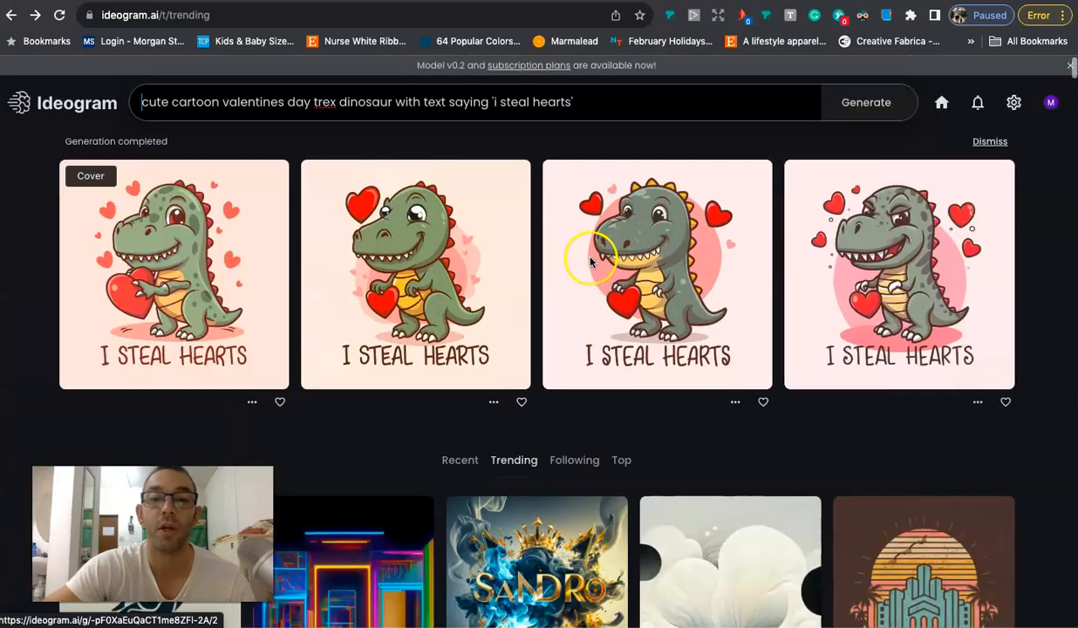
# - Open the remixed T-rex with yellow back spikes and save its image to Downloads as "trex heart"
pyautogui.click(585, 314)
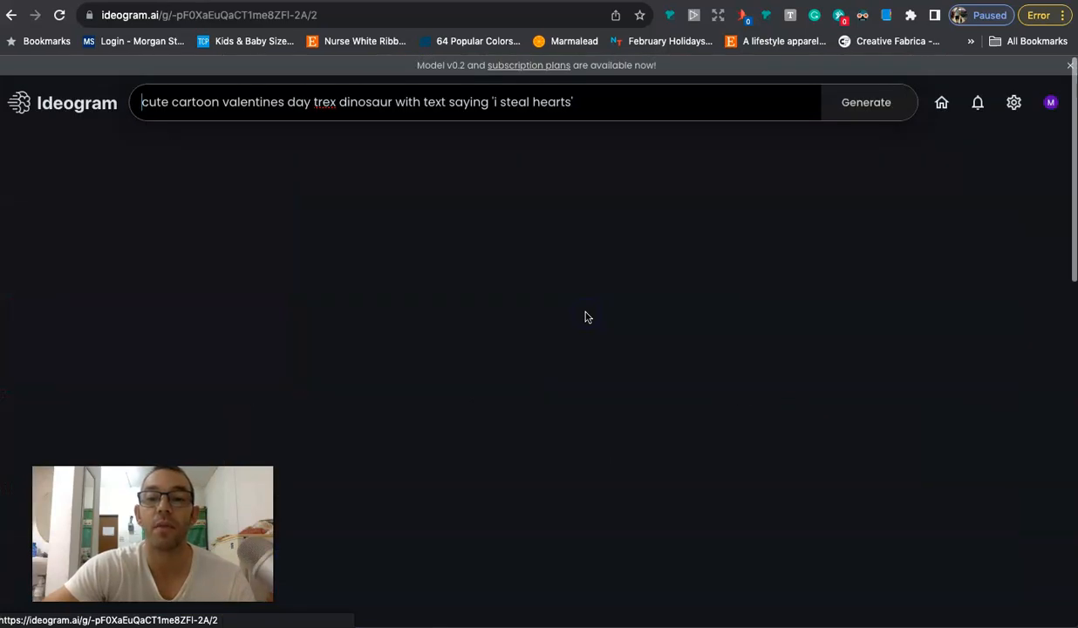
pyautogui.scroll(-3, 586, 317)
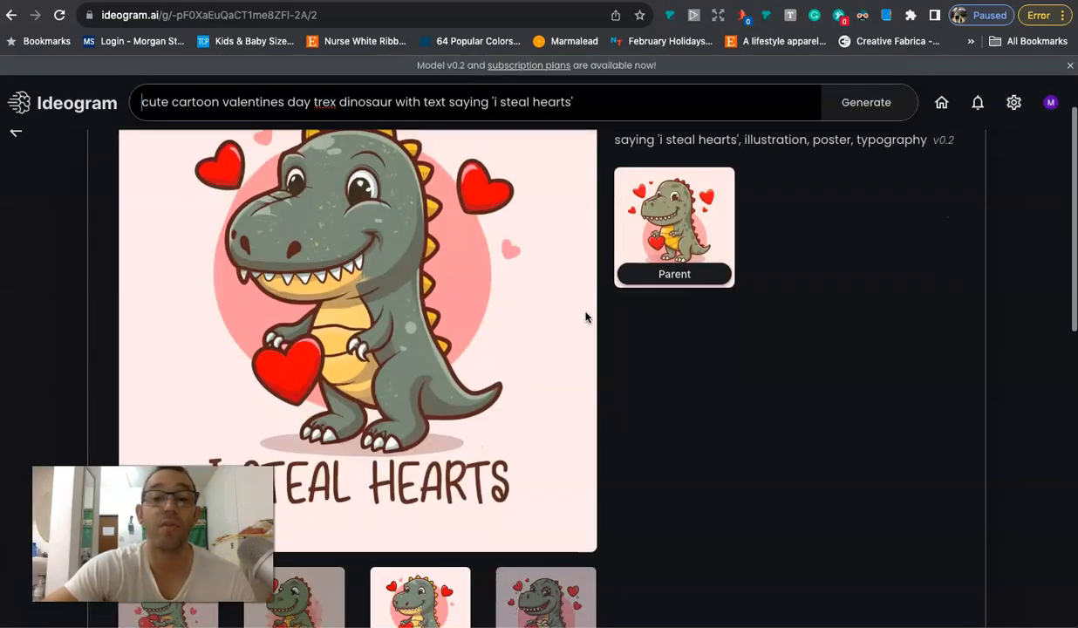
pyautogui.scroll(1, 586, 315)
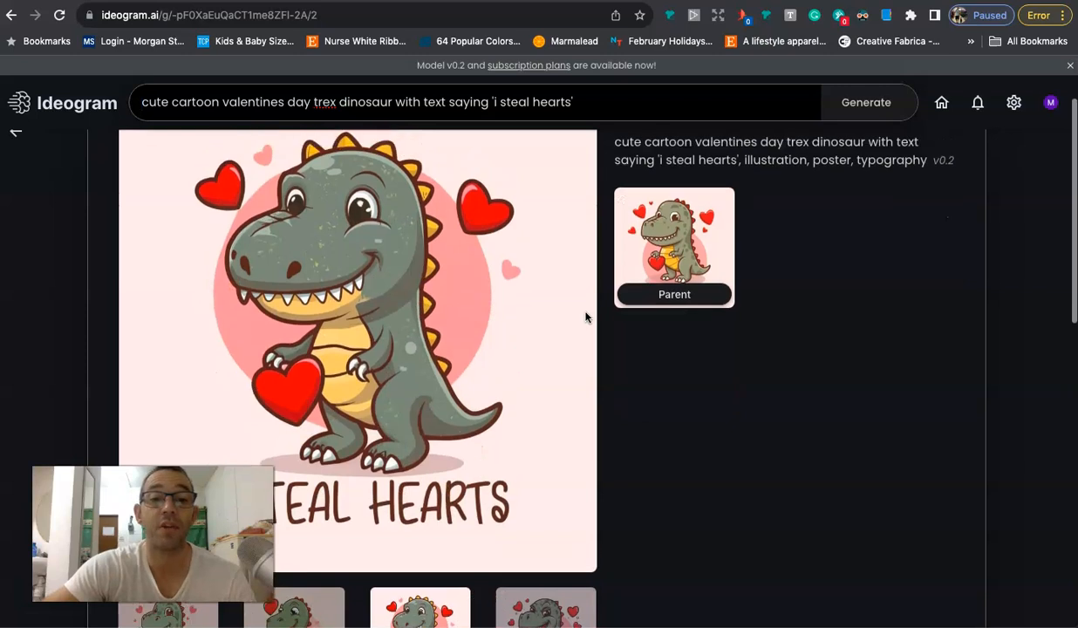
pyautogui.rightClick(509, 341)
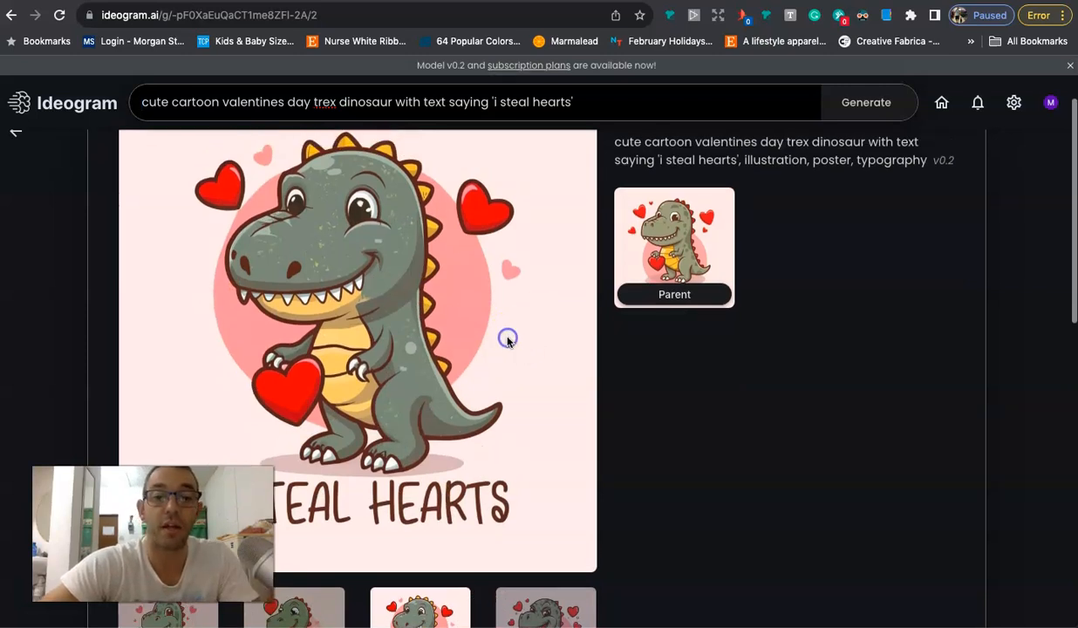
pyautogui.click(540, 361)
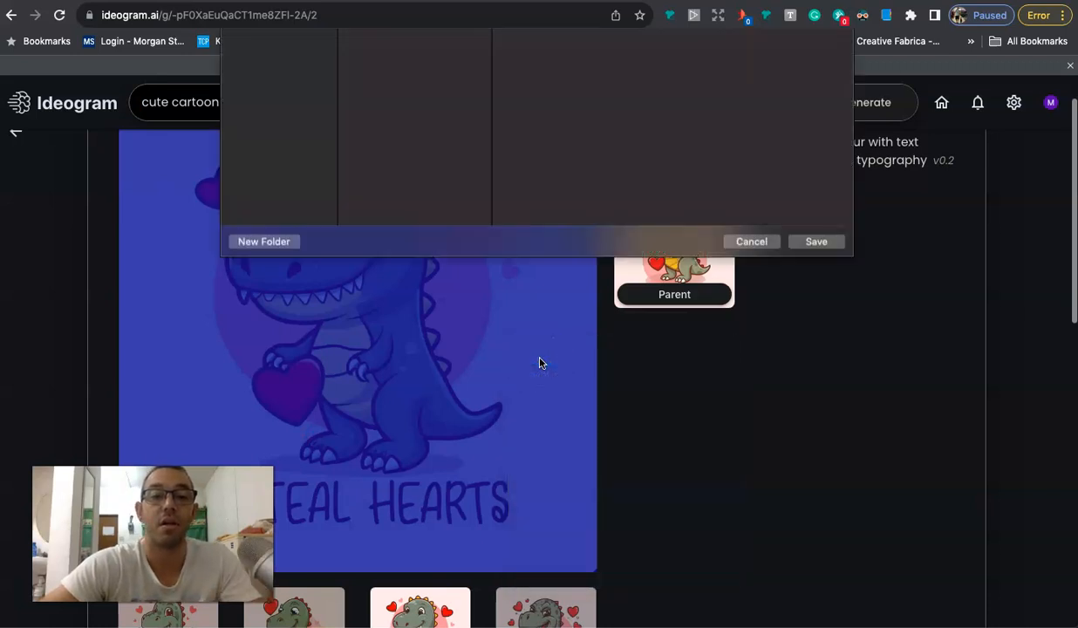
pyautogui.write('trex h')
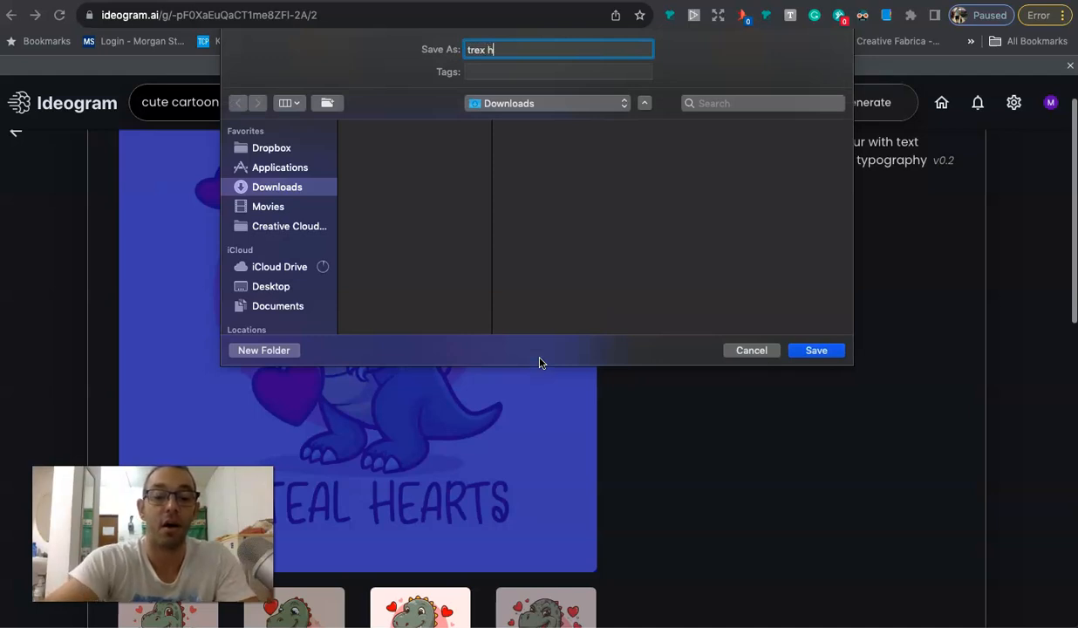
pyautogui.write('eart')
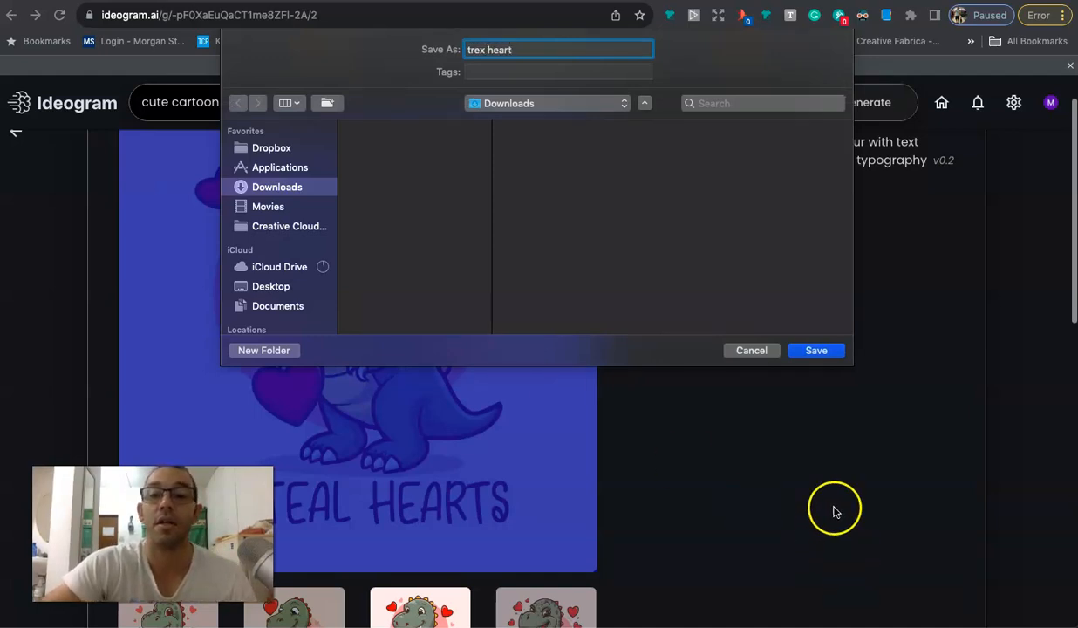
pyautogui.click(816, 351)
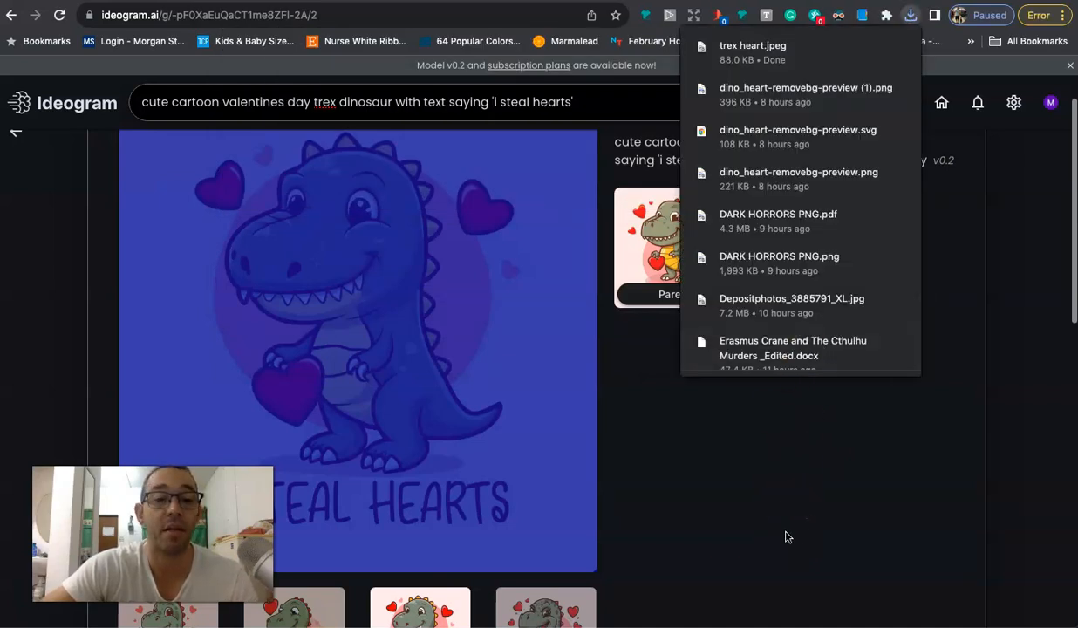
pyautogui.click(784, 537)
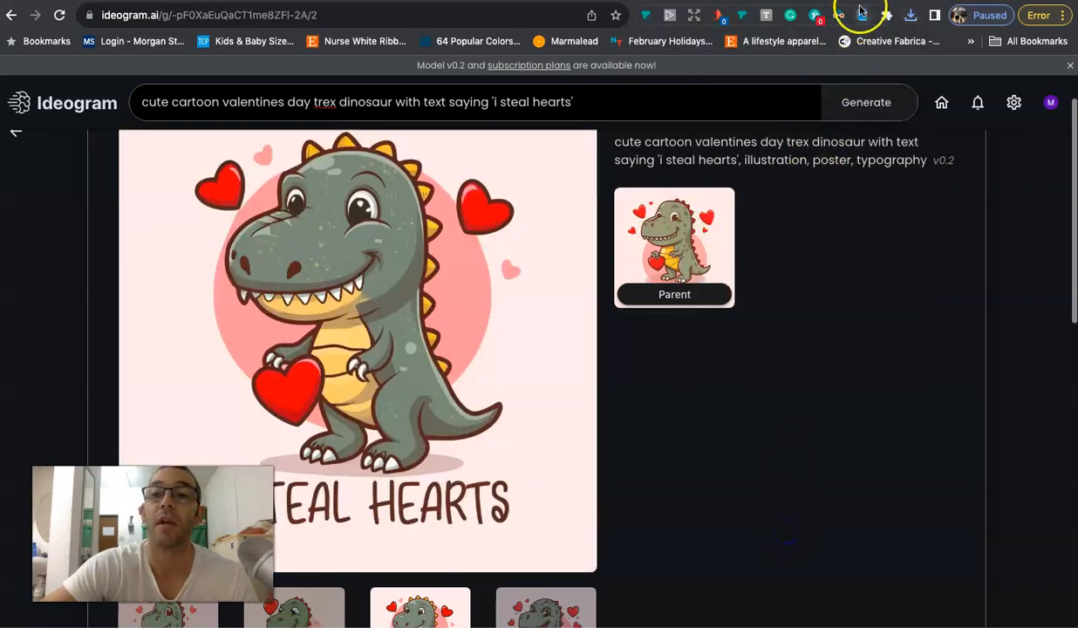
# - Switch to remove.bg, remove the background from trex heart.jpeg in Downloads, and download the 500 × 500 px result
pyautogui.click(765, 2)
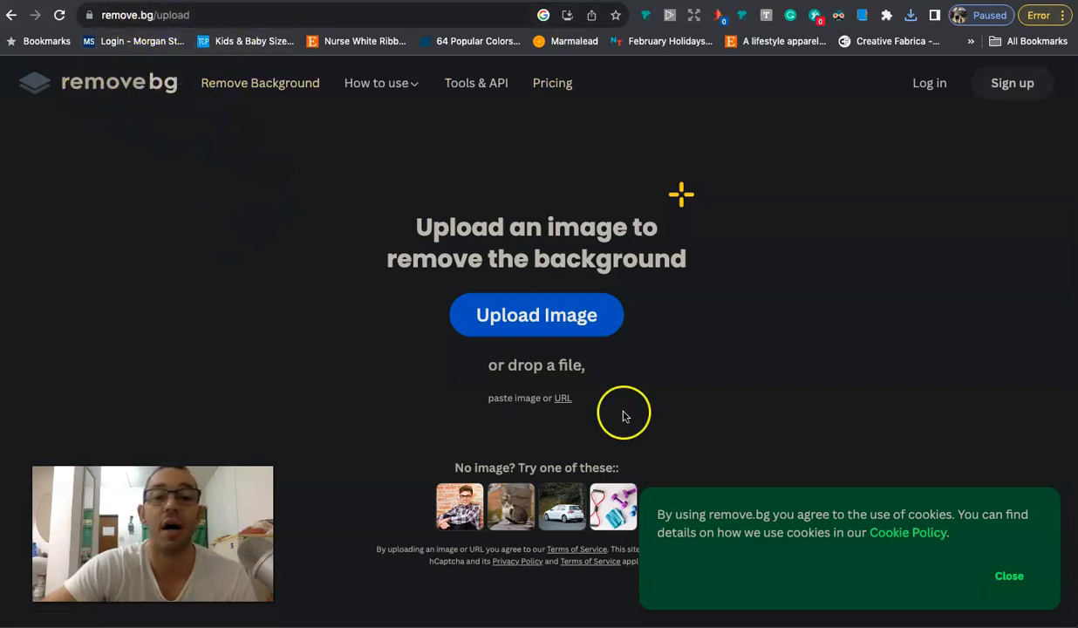
pyautogui.click(534, 318)
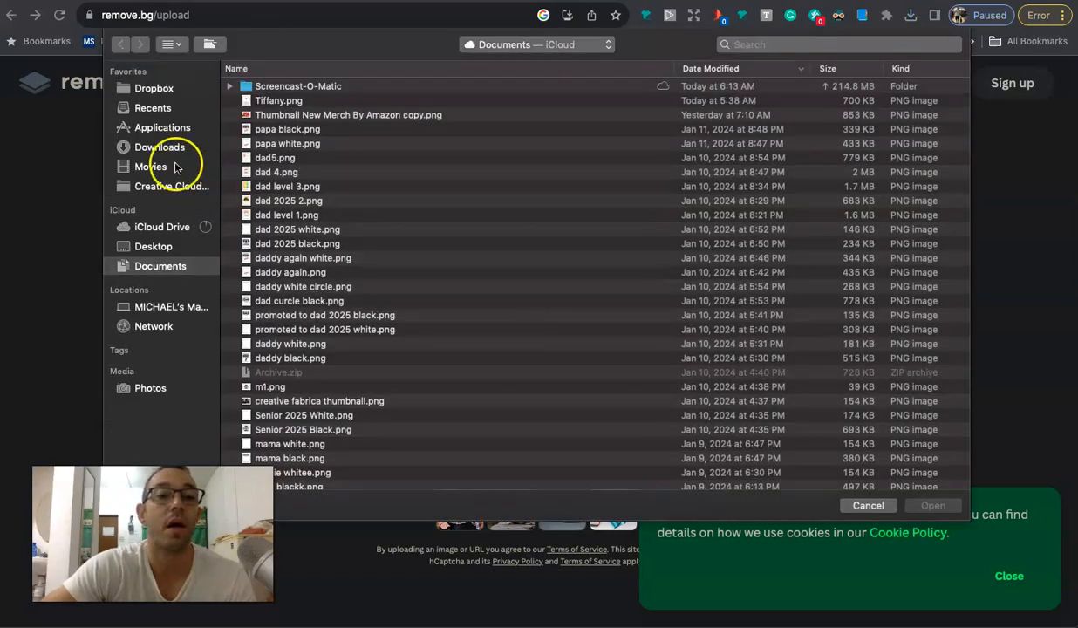
pyautogui.click(165, 147)
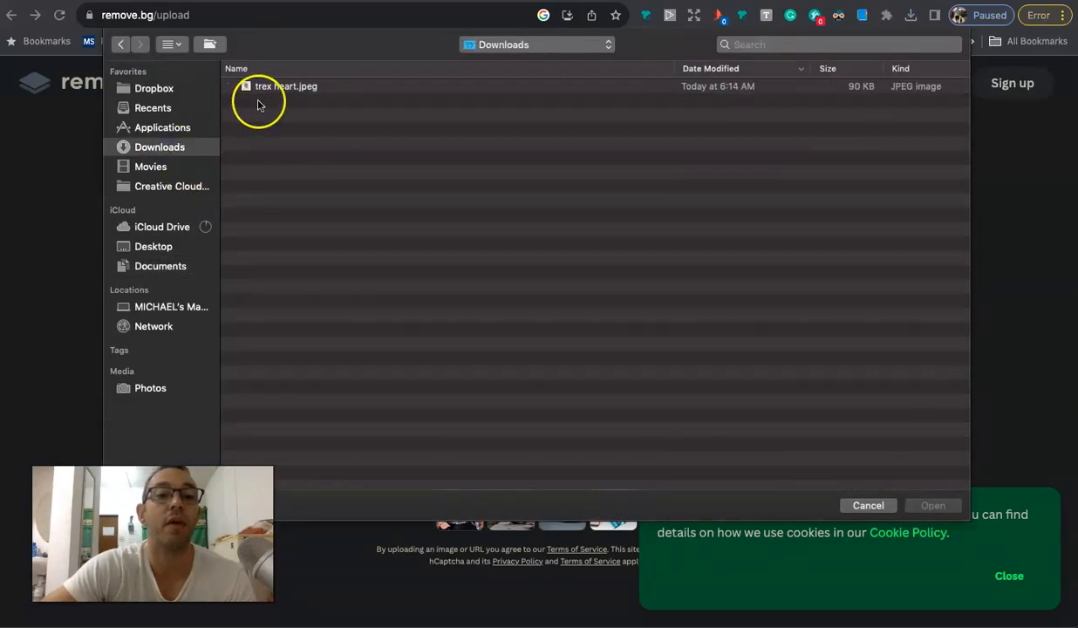
pyautogui.click(283, 88)
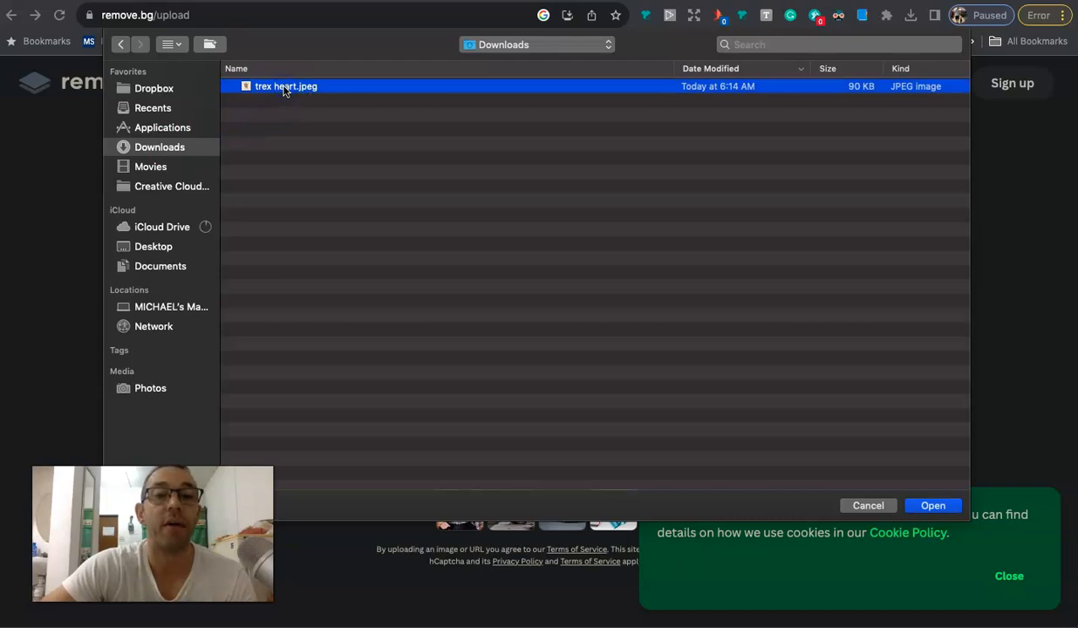
pyautogui.doubleClick(284, 88)
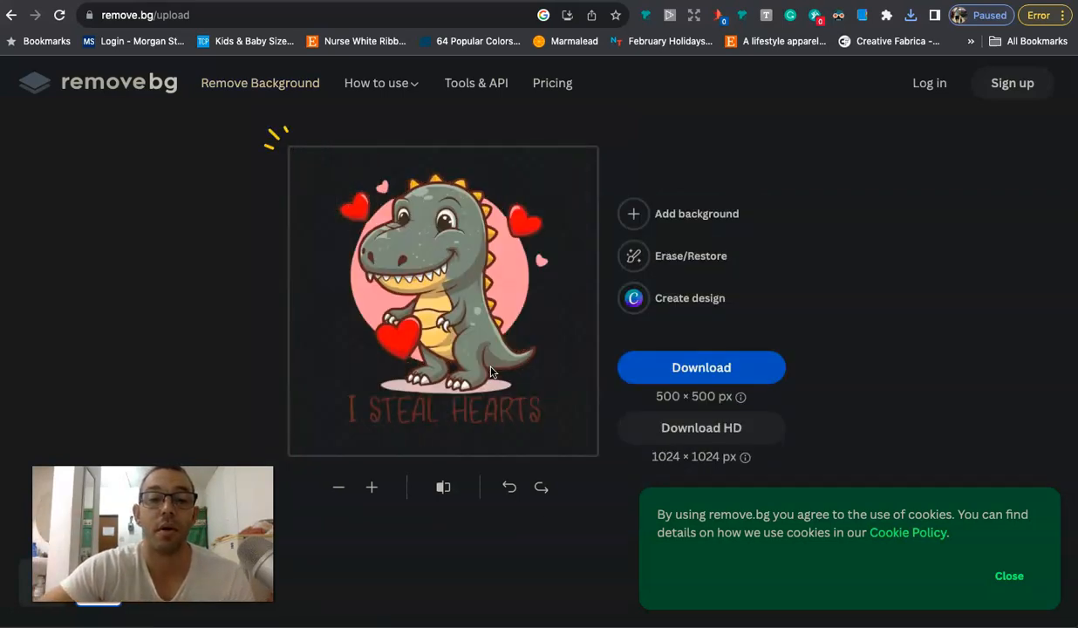
pyautogui.click(695, 365)
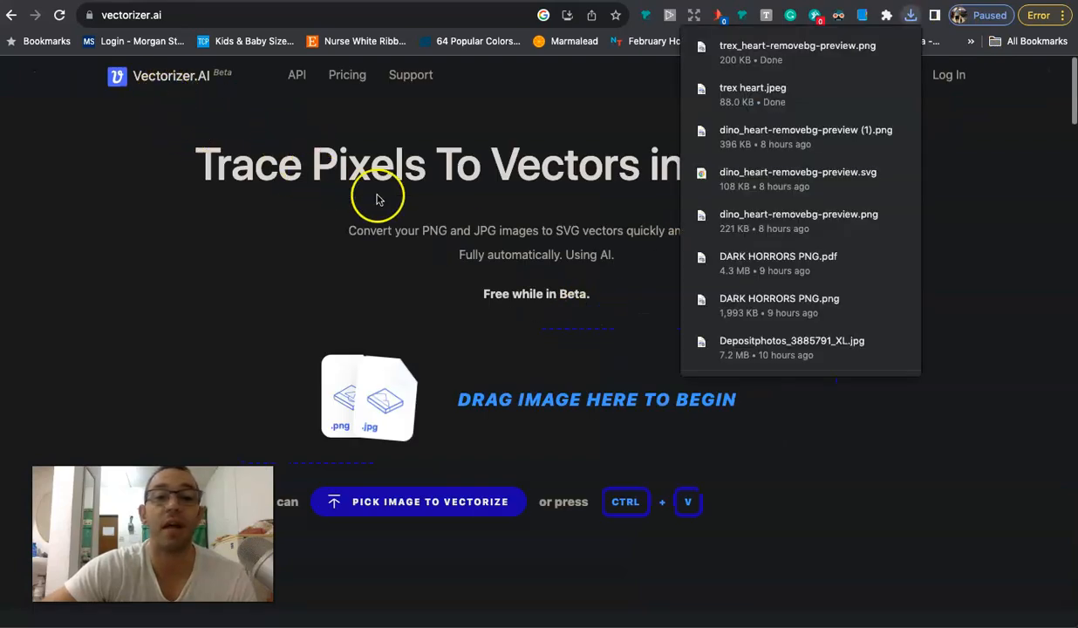
# - Load trex_heart-removebg-preview.png from Downloads into Vectorizer.AI to trace it into vectors
pyautogui.moveTo(181, 621)
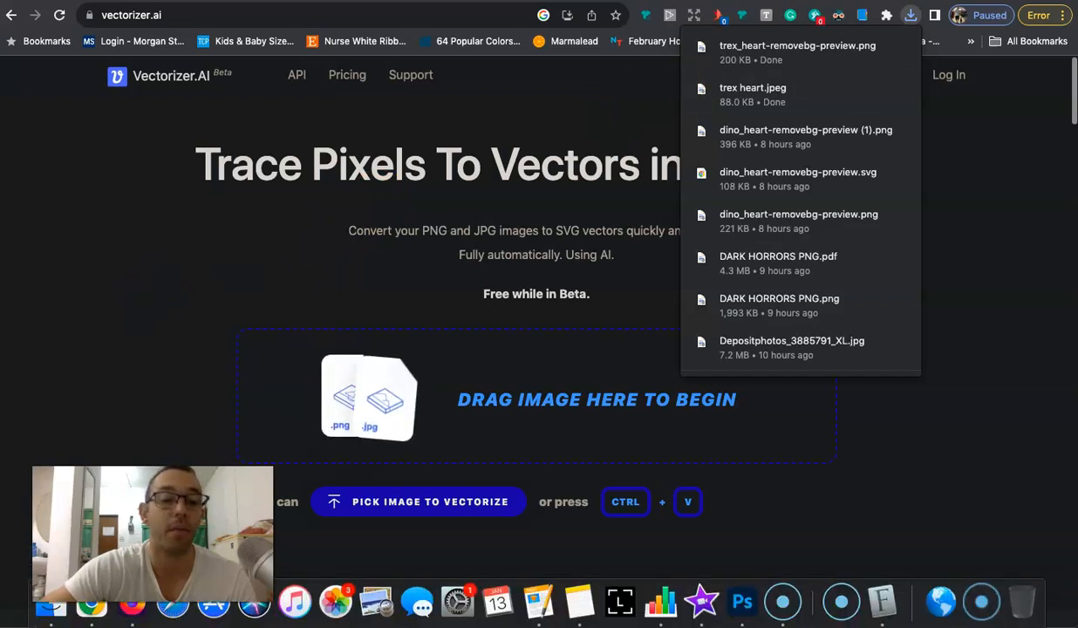
pyautogui.moveTo(50, 619)
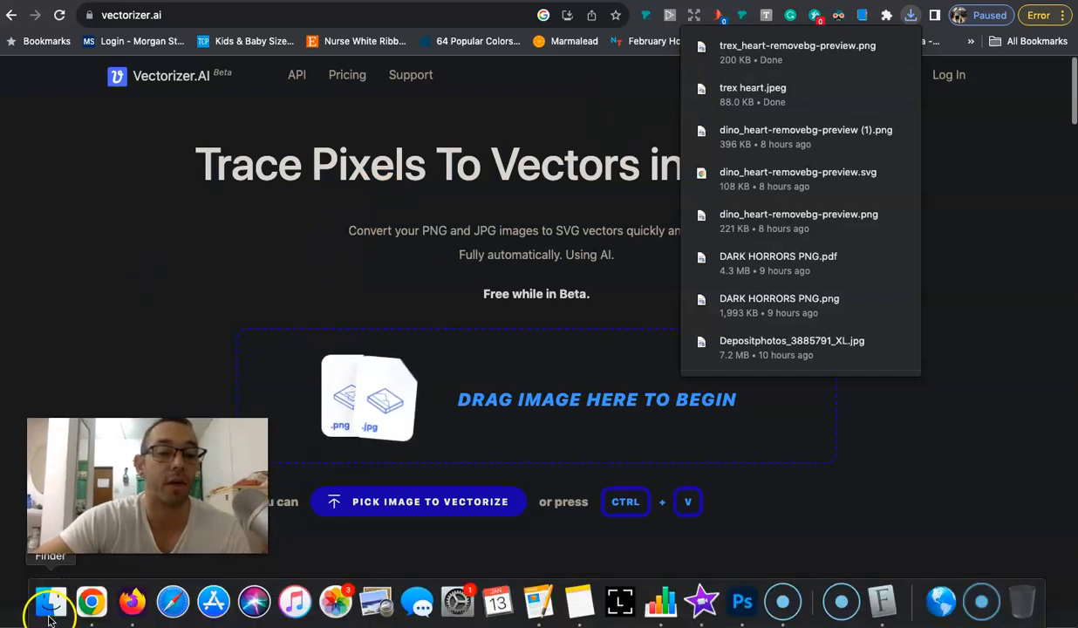
pyautogui.click(58, 615)
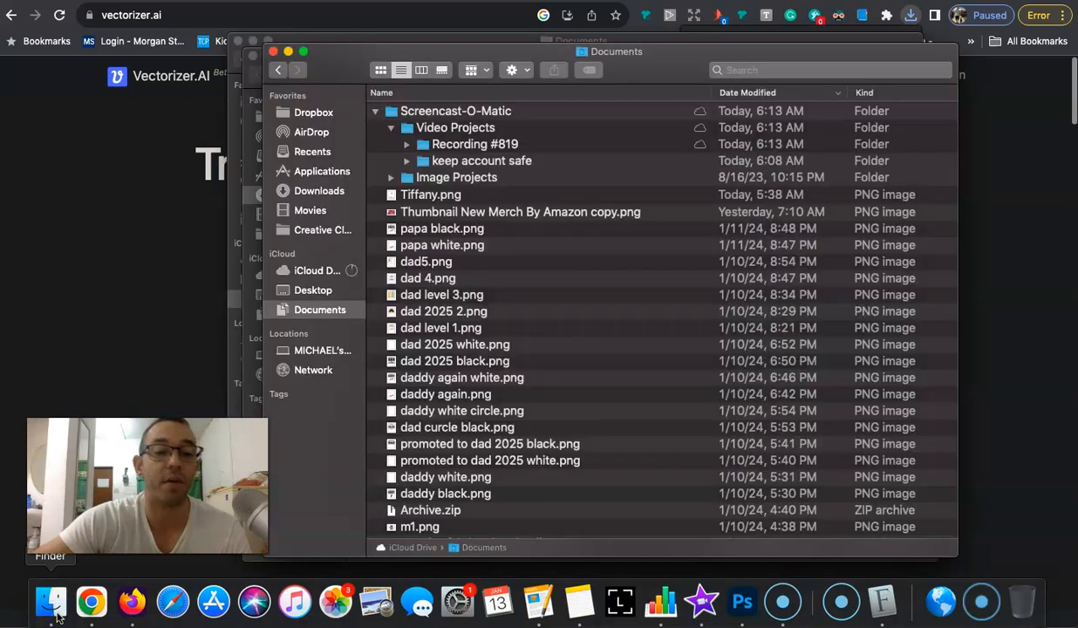
pyautogui.click(323, 194)
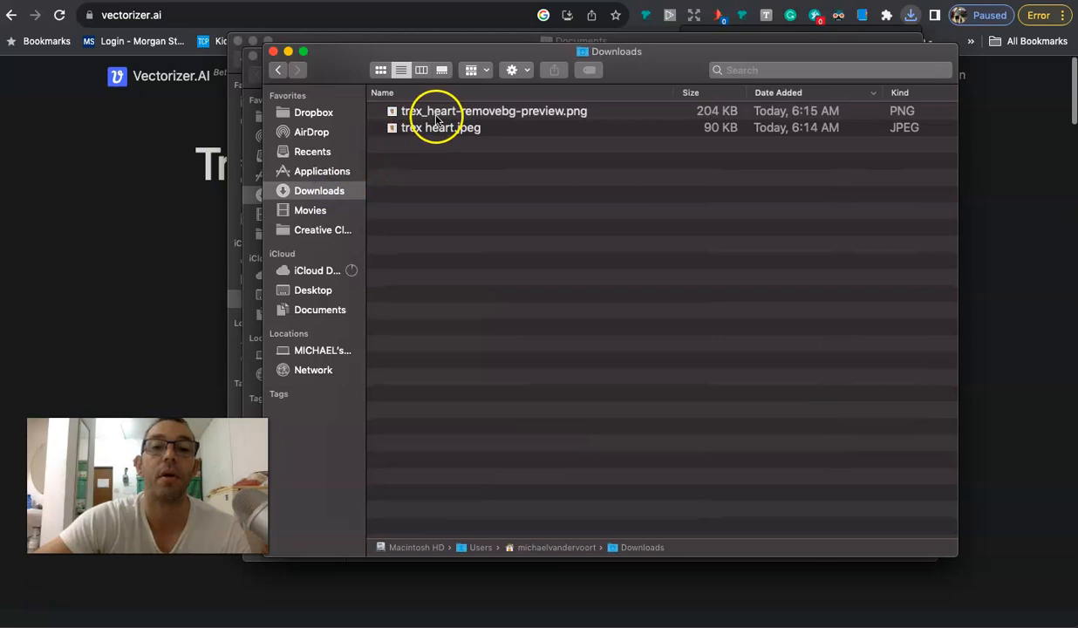
pyautogui.click(425, 113)
pyautogui.moveTo(421, 116); pyautogui.dragTo(448, 345)
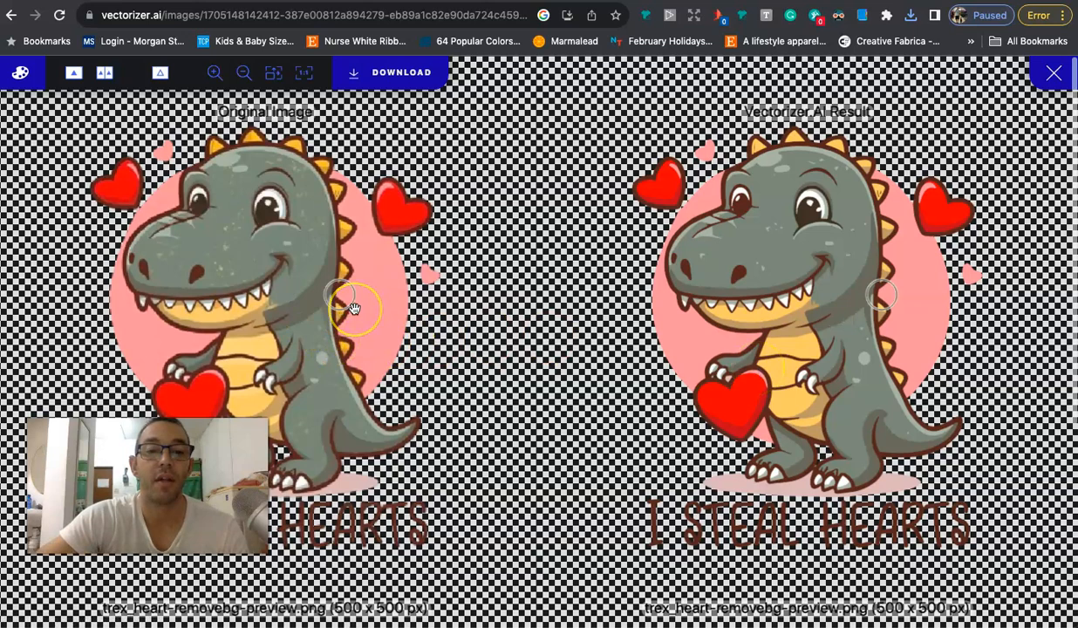
# - Compare the vector result with the original image up close and open its download options
pyautogui.scroll(5, 354, 308)
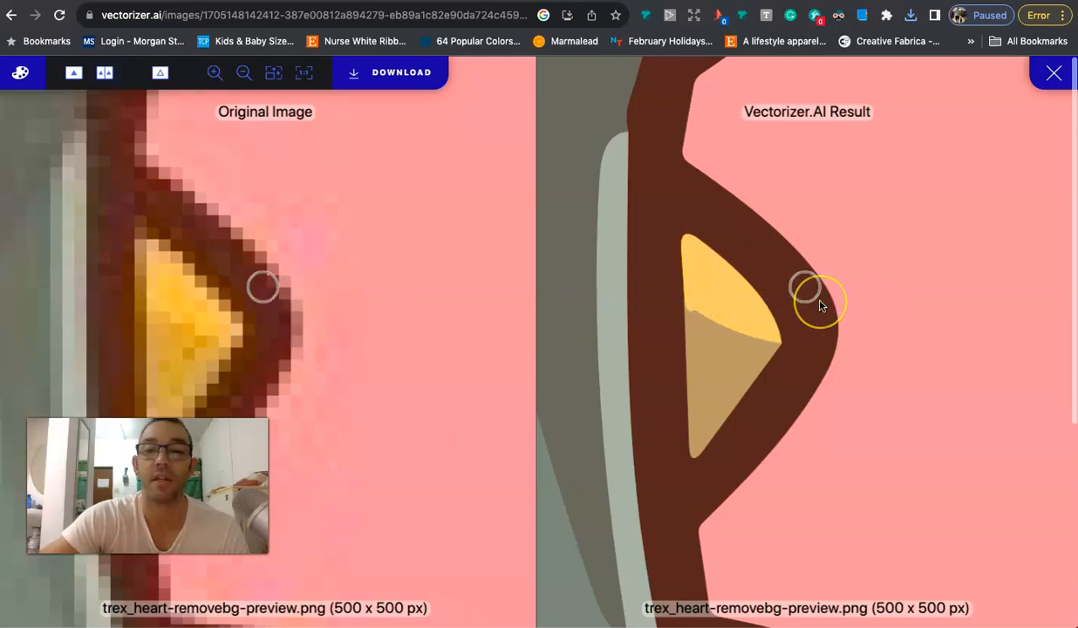
pyautogui.scroll(-5, 819, 305)
pyautogui.scroll(5, 780, 327)
pyautogui.scroll(-6, 793, 334)
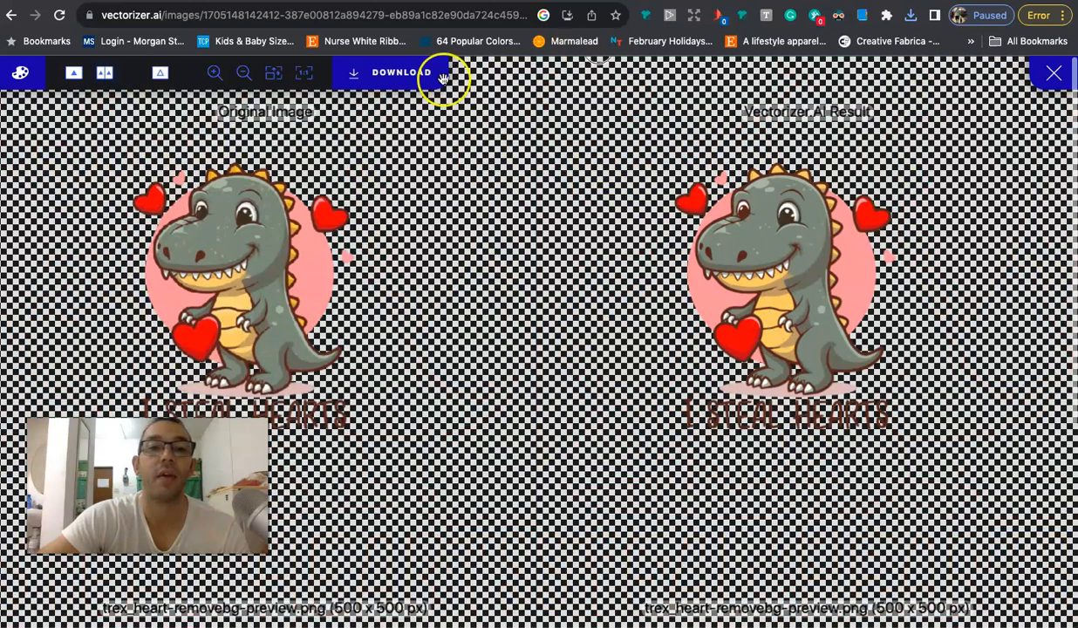
pyautogui.click(407, 89)
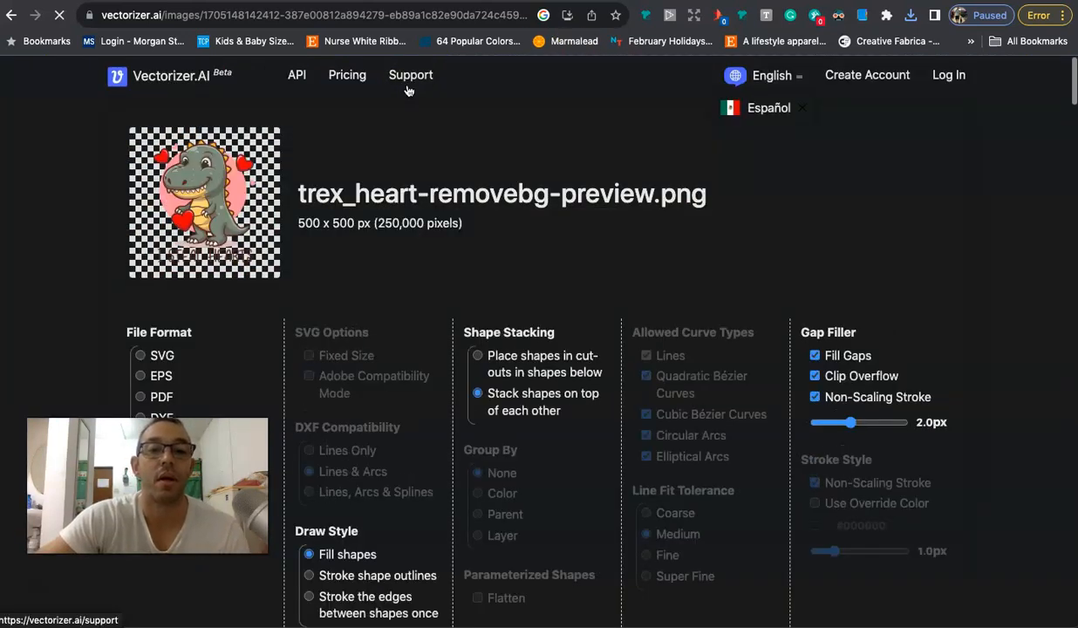
pyautogui.moveTo(131, 615)
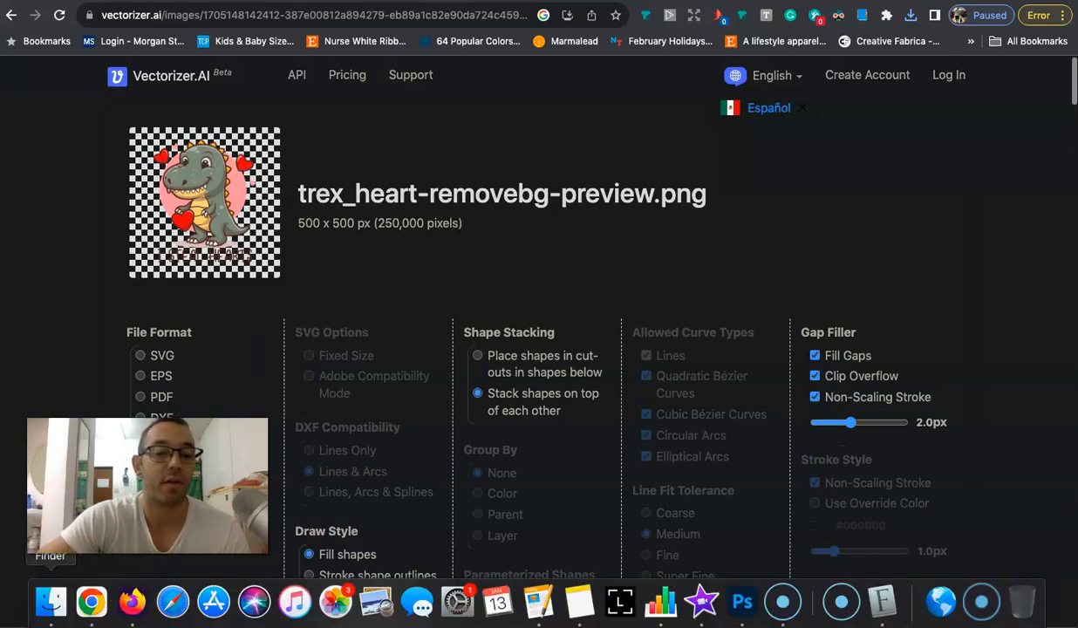
pyautogui.click(52, 601)
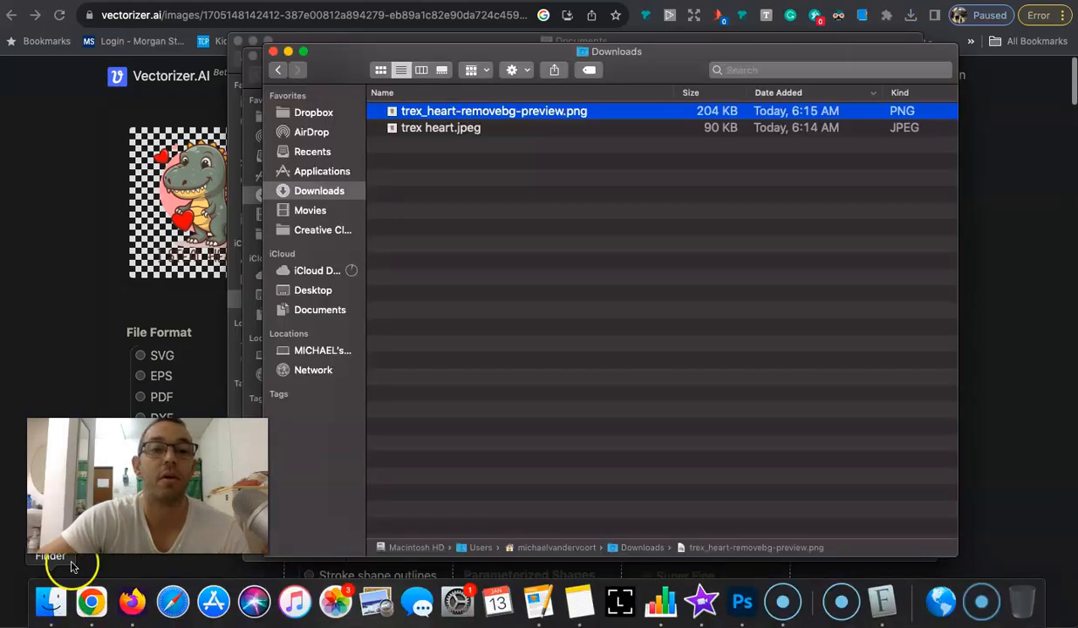
pyautogui.click(57, 305)
# - Download the vectorized T-rex as a PNG with filled shapes stacked on top of each other
pyautogui.scroll(-2, 387, 272)
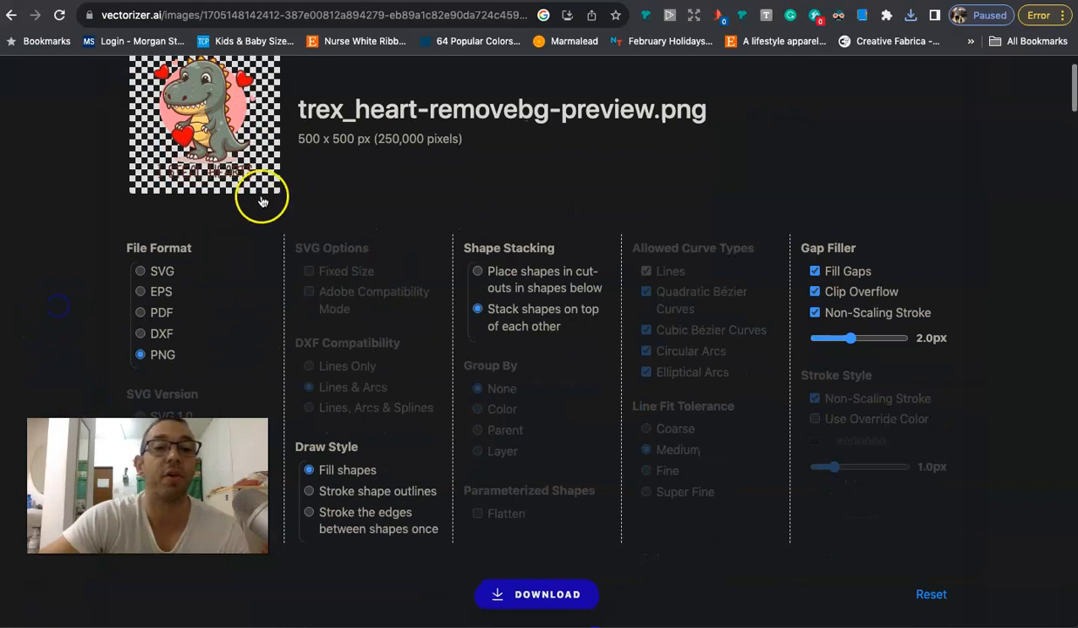
pyautogui.scroll(2, 237, 193)
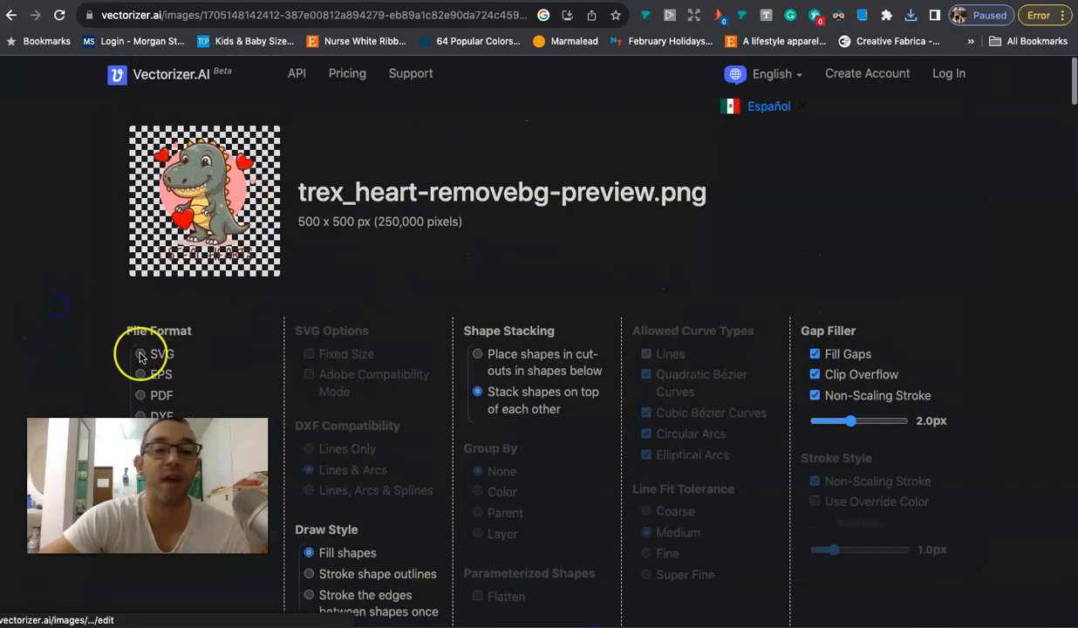
pyautogui.scroll(-2, 136, 348)
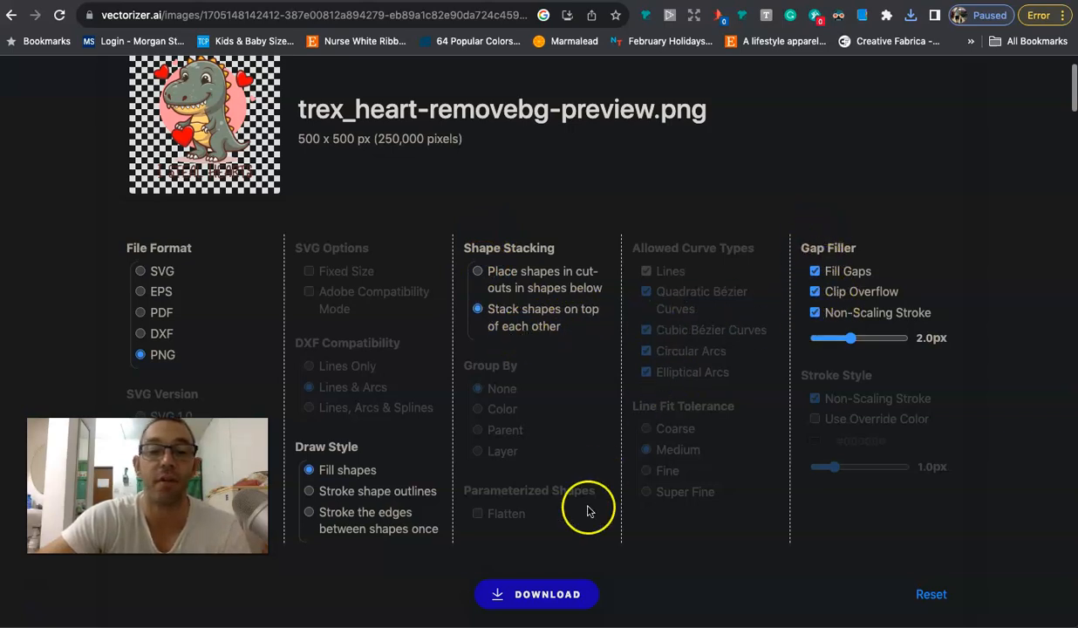
pyautogui.click(550, 594)
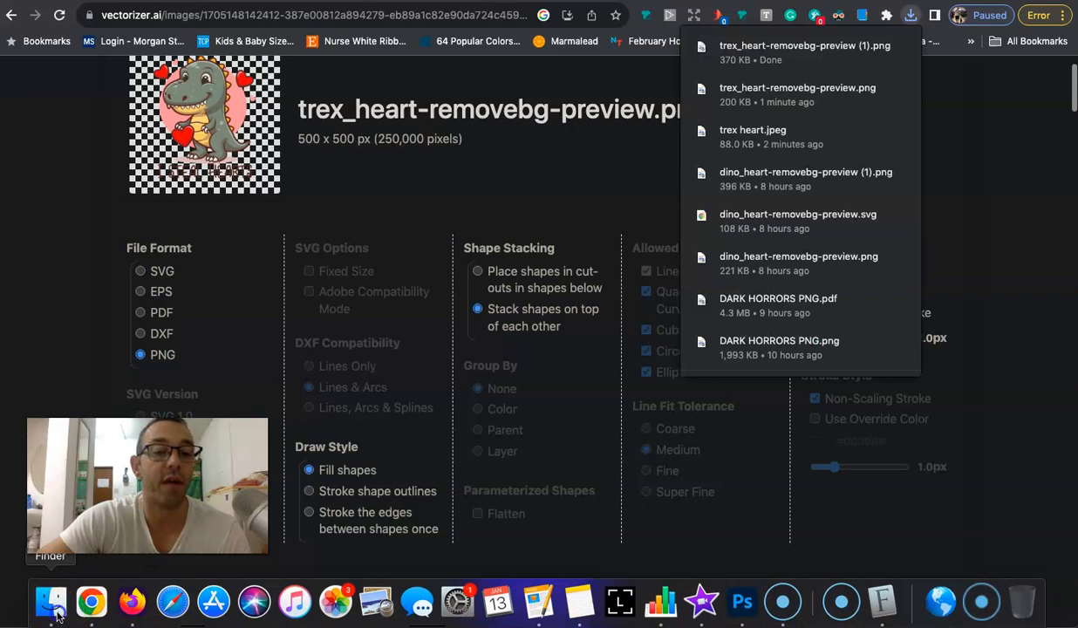
# - Switch to Photoshop and create a 4500 × 5400 px RGB document at 118.11 pixels/centimeter with the custom dark background
pyautogui.click(54, 610)
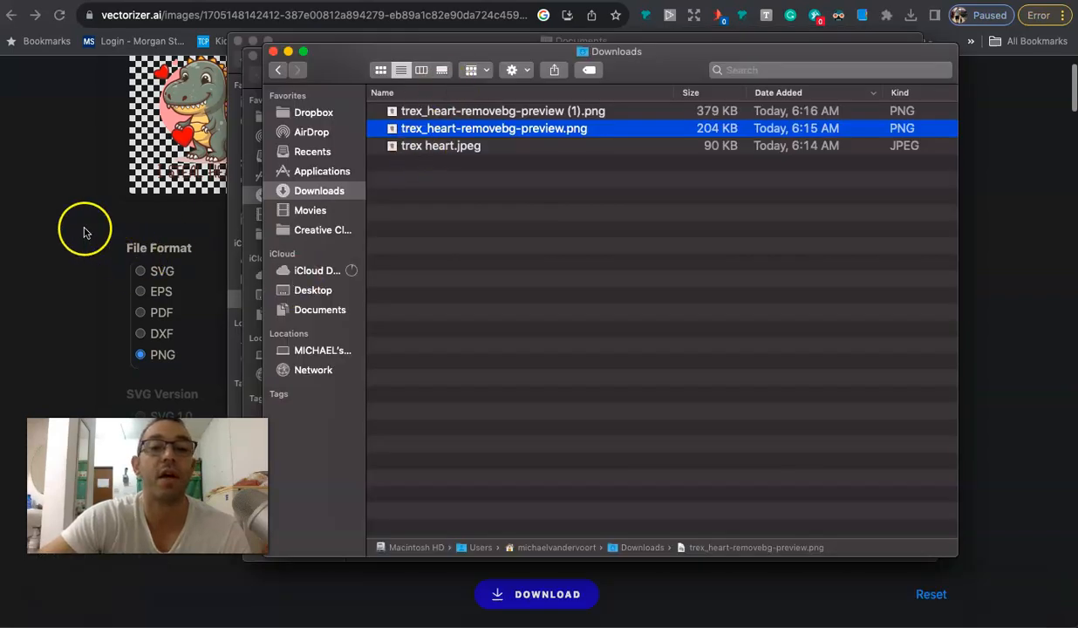
pyautogui.moveTo(658, 600)
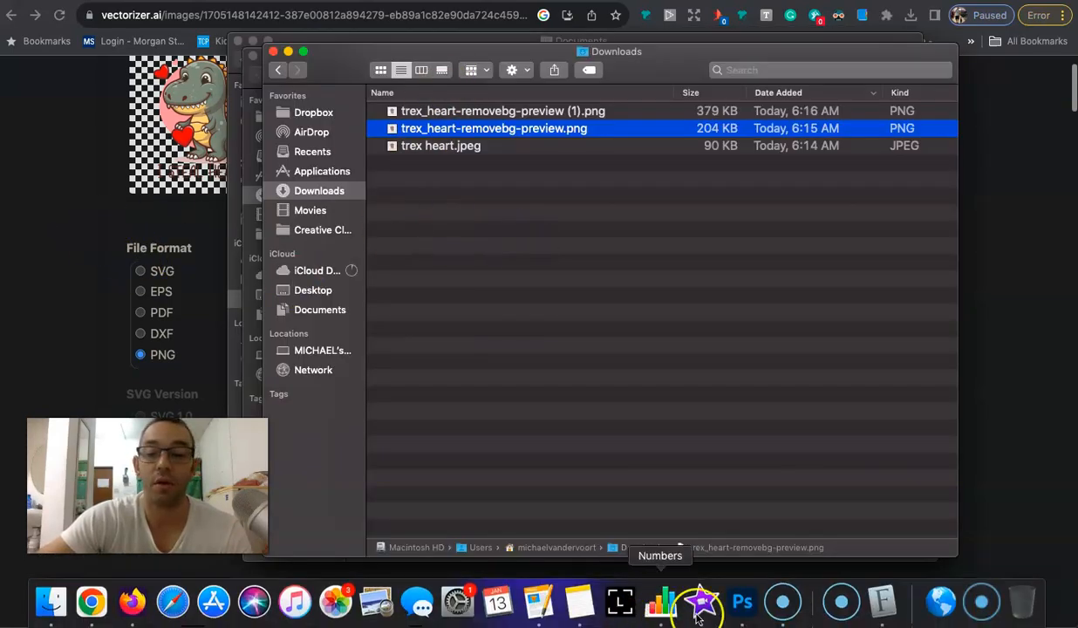
pyautogui.click(741, 601)
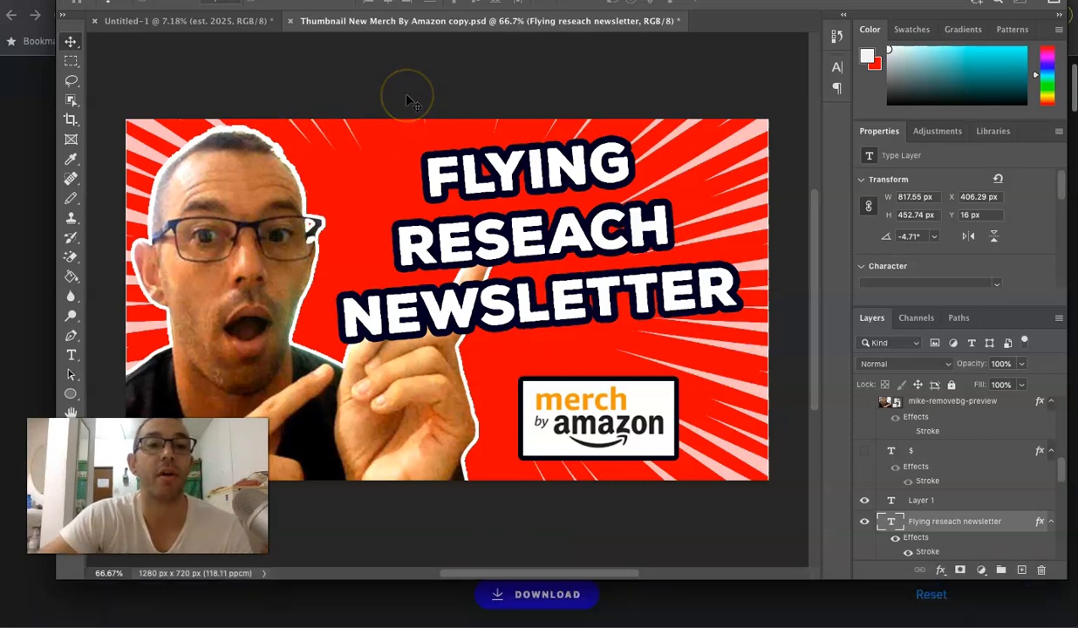
pyautogui.press('super+n')
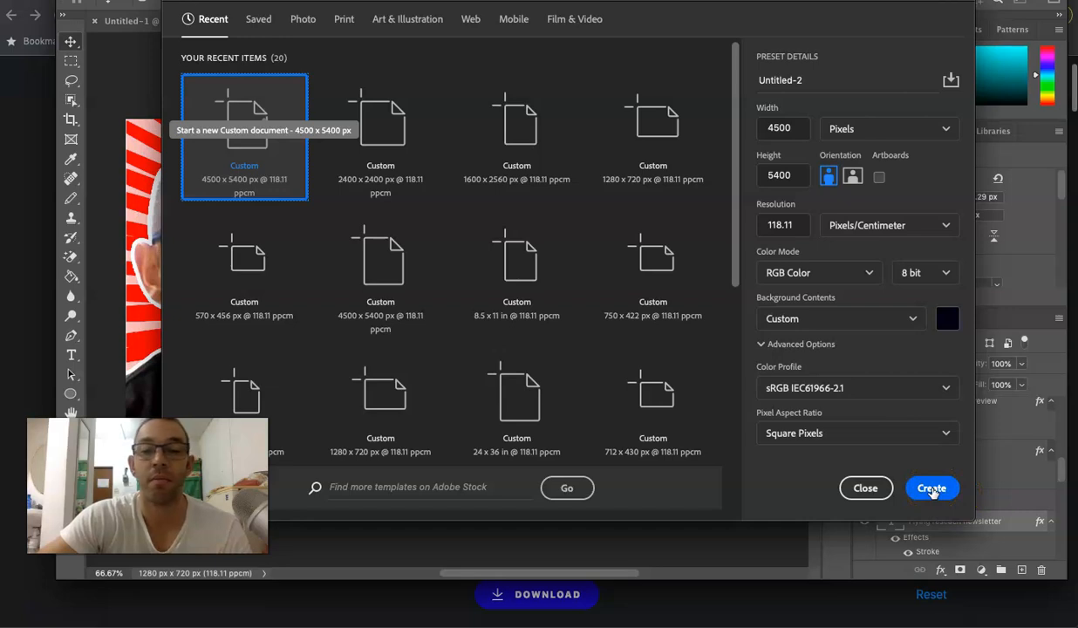
pyautogui.click(866, 488)
pyautogui.click(931, 488)
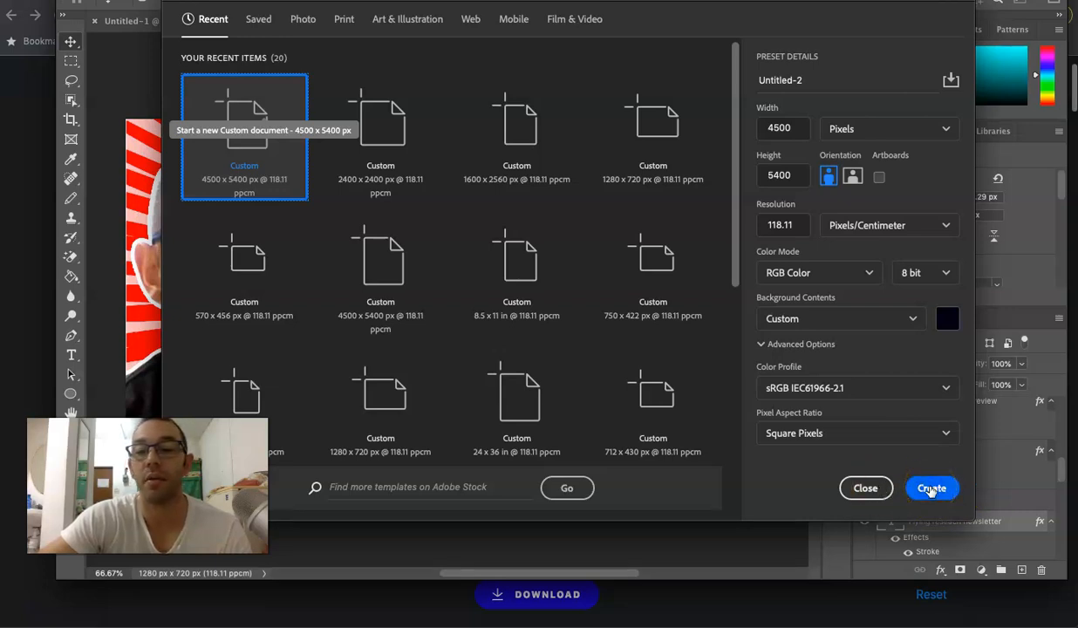
pyautogui.click(274, 525)
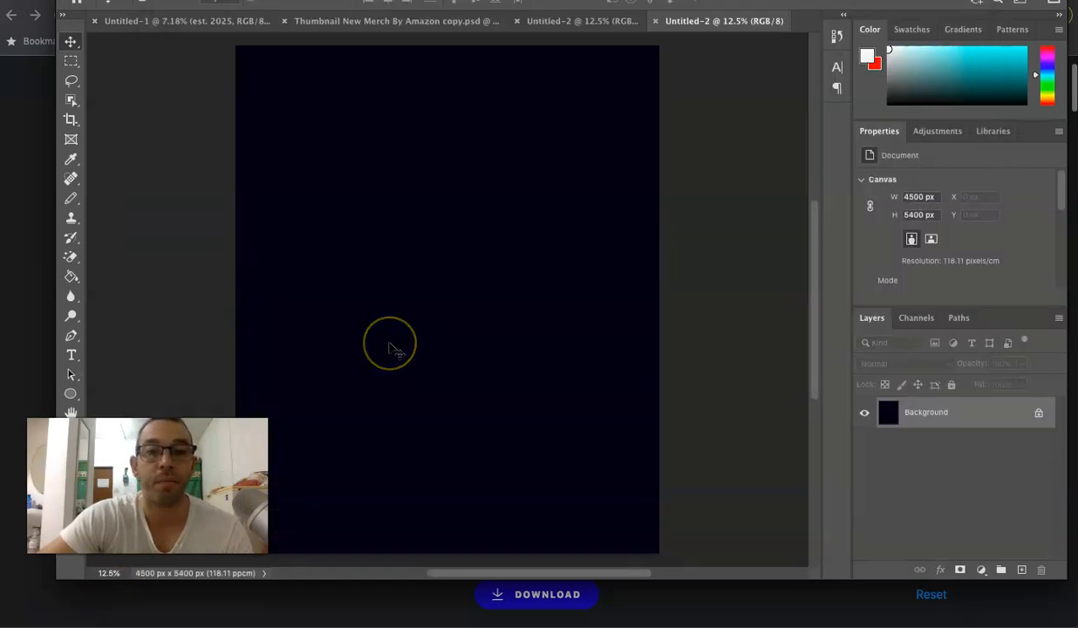
pyautogui.click(373, 343)
# - Place trex_heart-removebg-preview (1).png from the Downloads folder into the new document
pyautogui.click(55, 610)
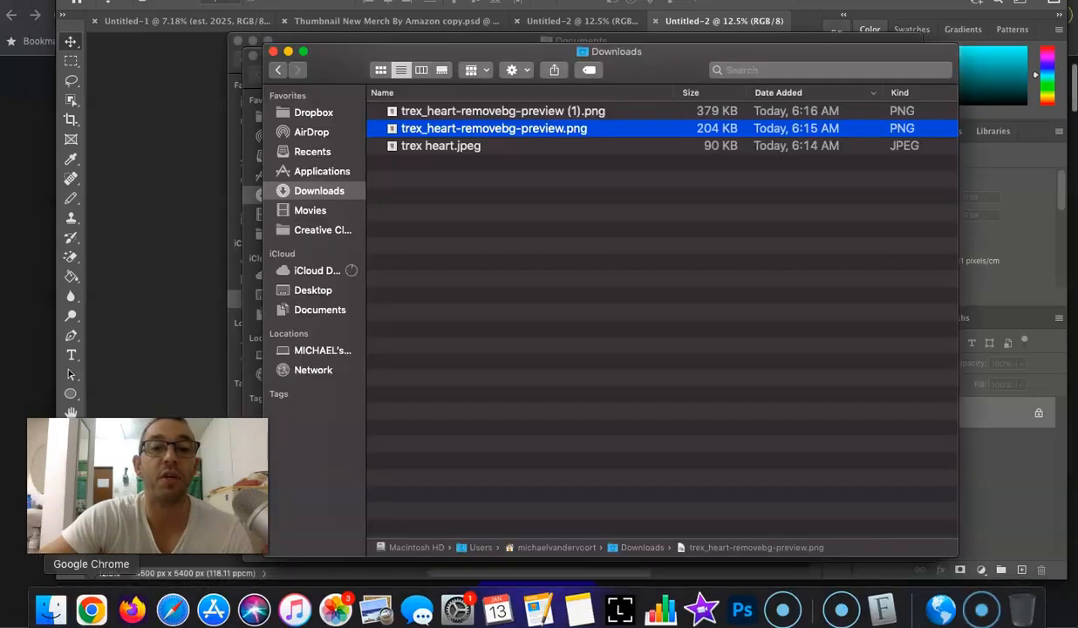
pyautogui.click(429, 112)
pyautogui.moveTo(412, 114); pyautogui.dragTo(375, 254)
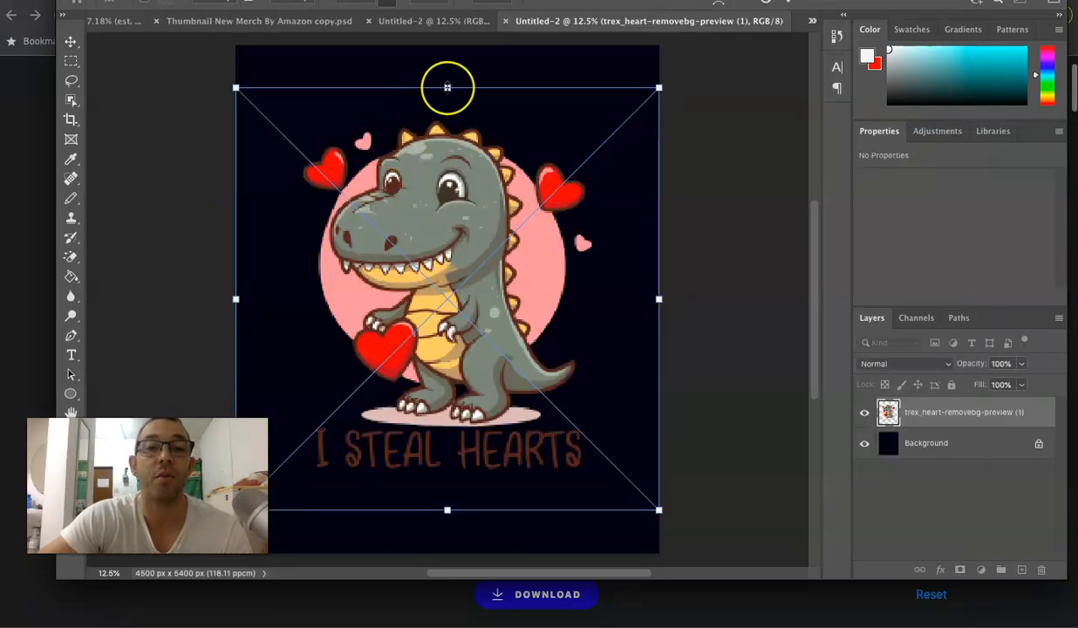
# - Enlarge the placed T-rex design to about 4304 × 5181 px, nearly filling the canvas, and commit the transform
pyautogui.scroll(-2, 447, 87)
pyautogui.moveTo(448, 134); pyautogui.dragTo(446, 102)
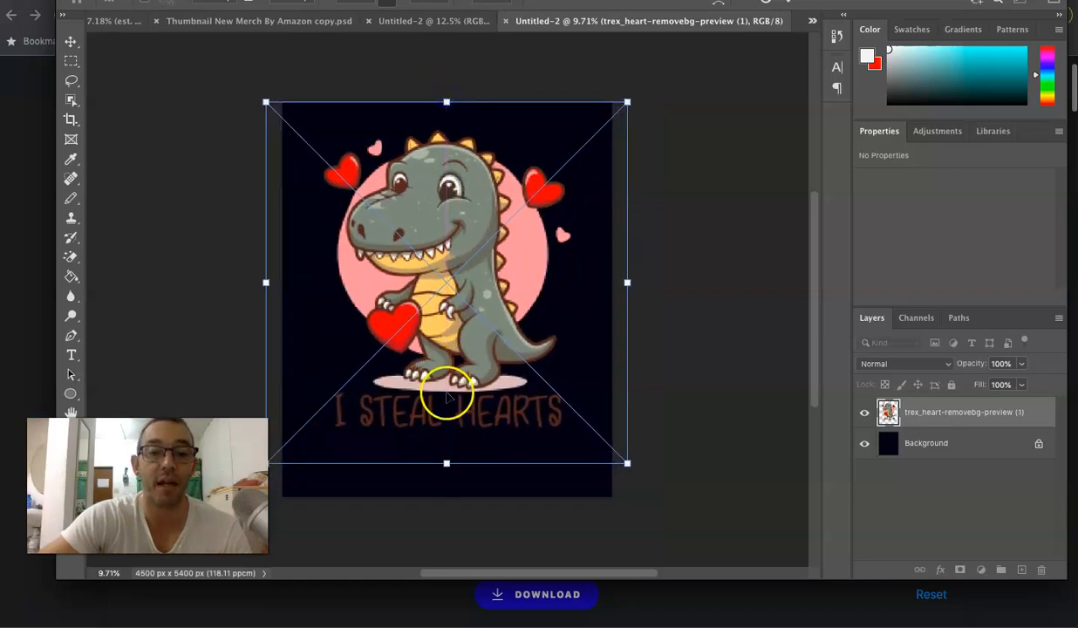
pyautogui.moveTo(446, 464); pyautogui.dragTo(448, 524)
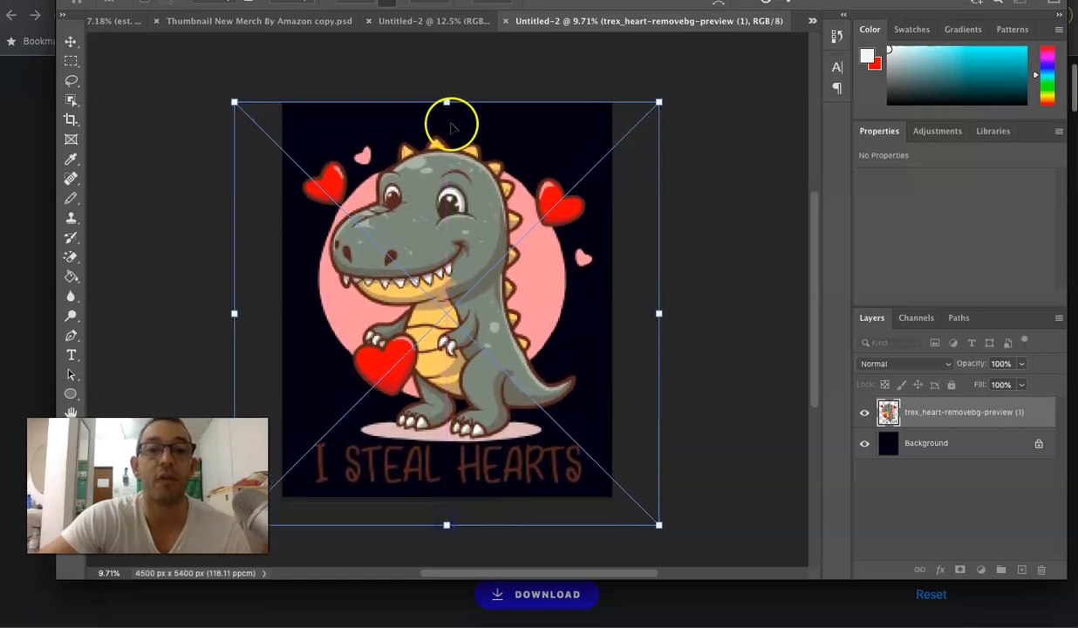
pyautogui.moveTo(446, 102); pyautogui.dragTo(449, 71)
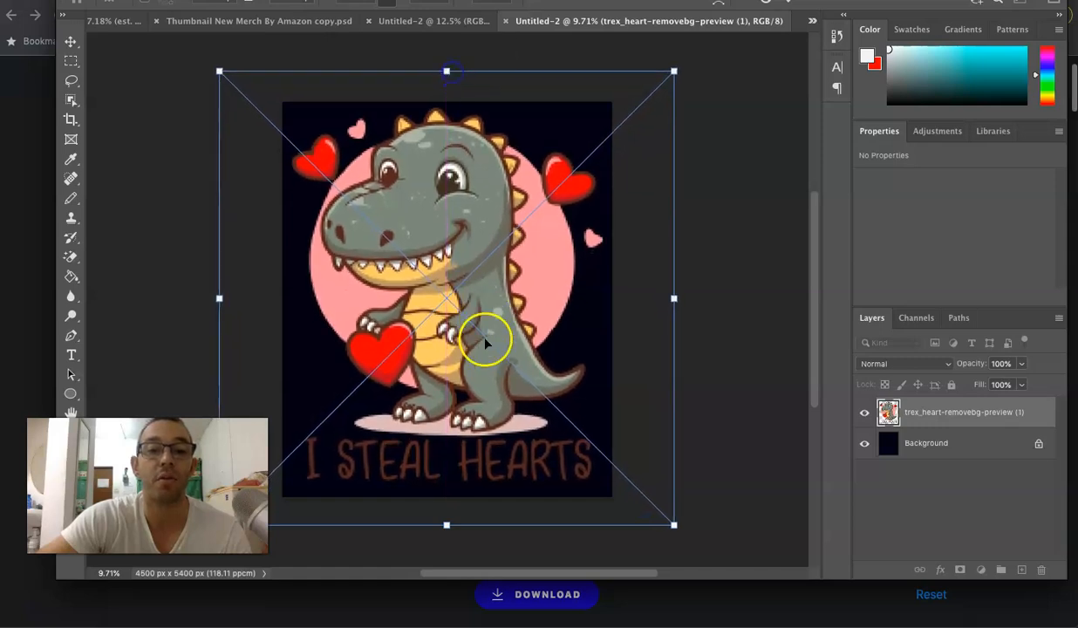
pyautogui.moveTo(446, 524); pyautogui.dragTo(446, 533)
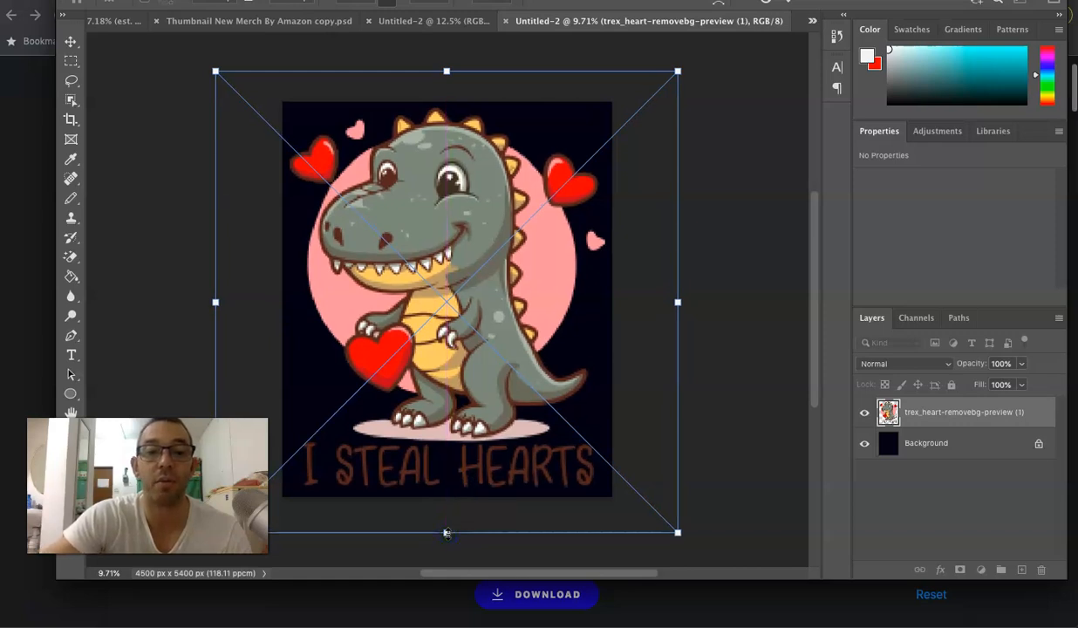
pyautogui.press('Return')
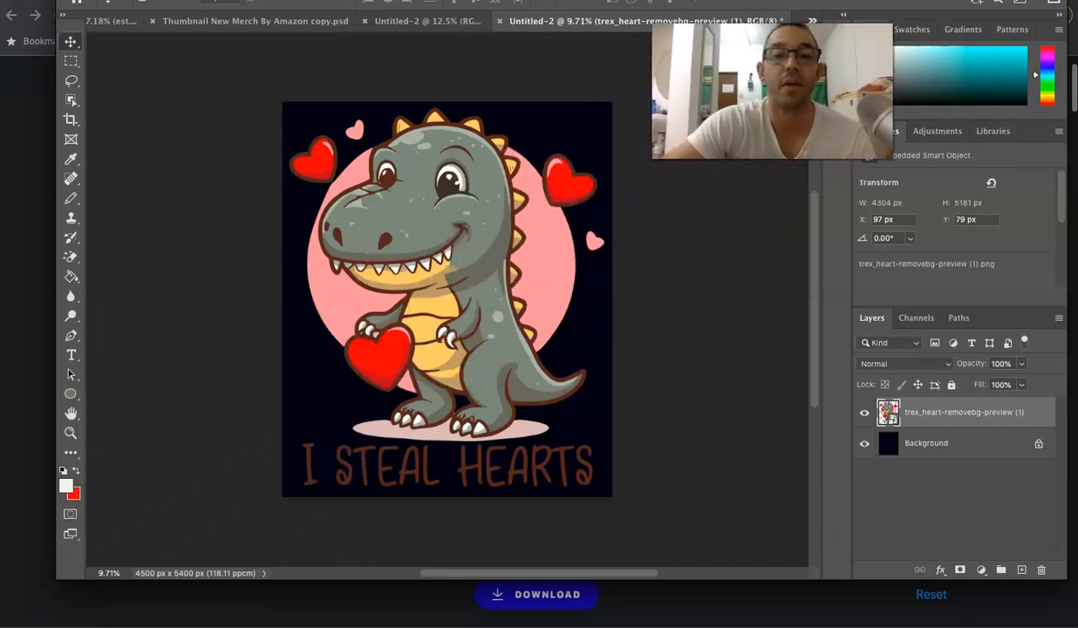
# - Choose the Paint Bucket tool and rasterize the T-rex smart object layer for pixel editing
pyautogui.click(73, 277)
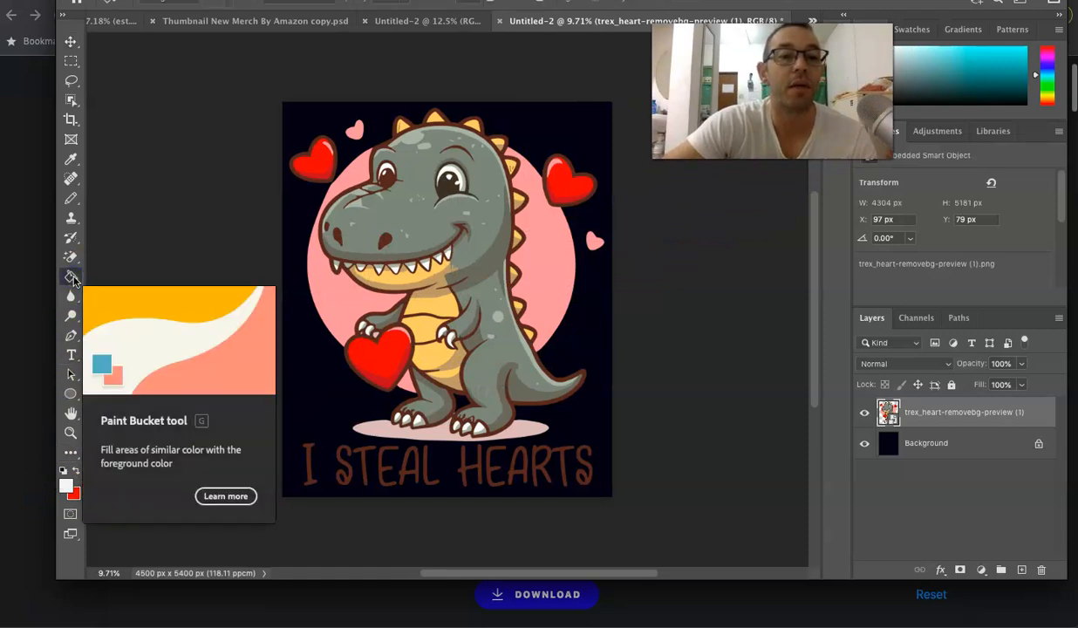
pyautogui.click(342, 472)
pyautogui.scroll(5, 342, 472)
pyautogui.press('Return')
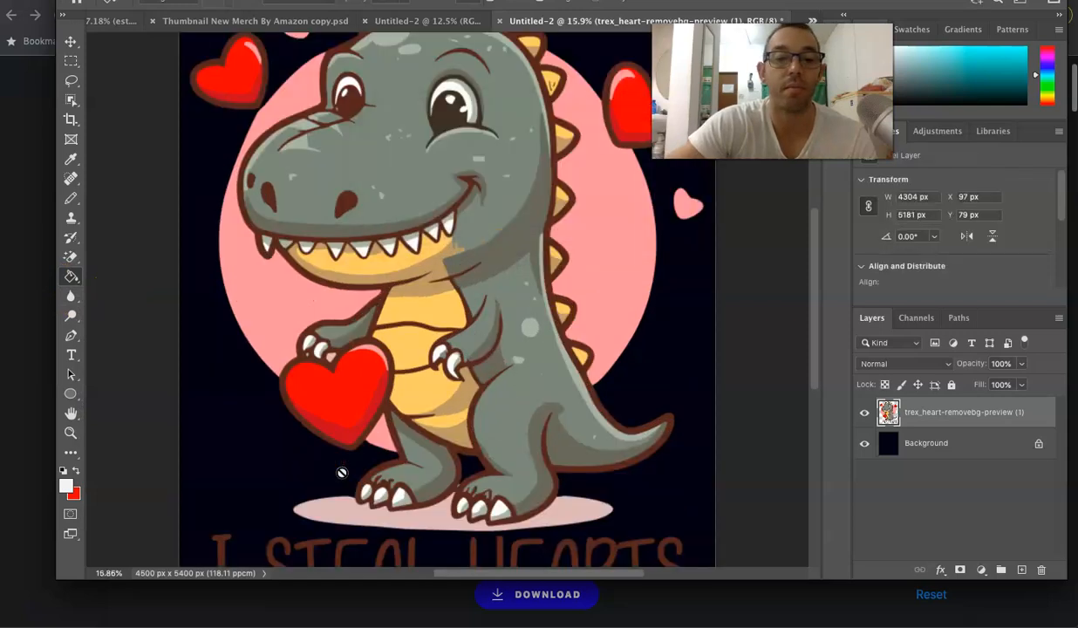
# - Fill the letters of "I STEAL" beneath the T-rex with white using the Paint Bucket
pyautogui.scroll(-3, 342, 473)
pyautogui.scroll(5, 342, 472)
pyautogui.scroll(-8, 322, 478)
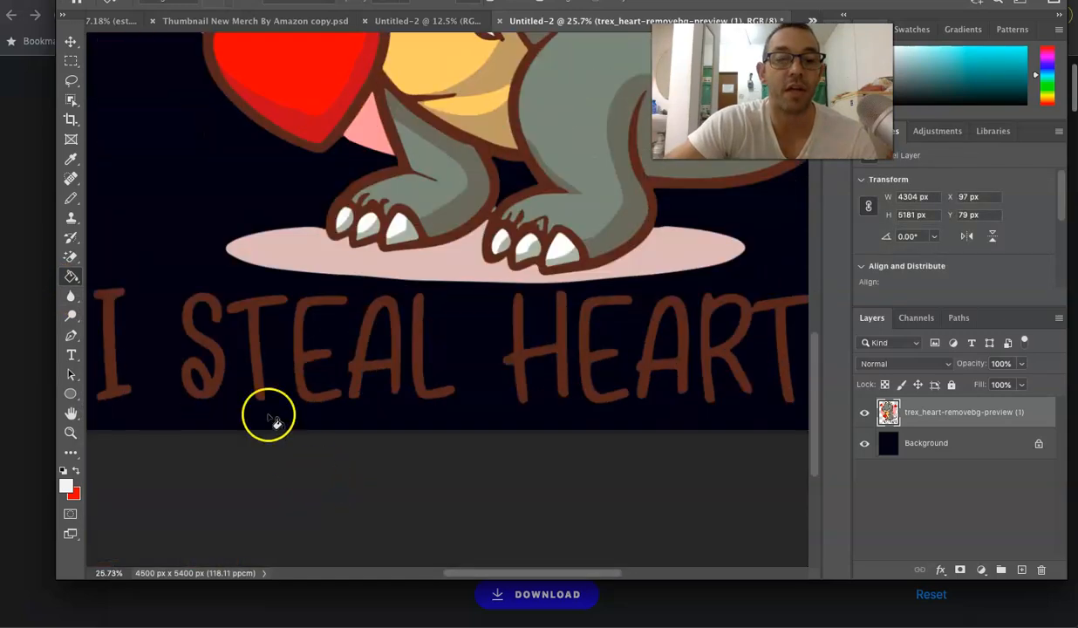
pyautogui.click(260, 387)
pyautogui.click(218, 373)
pyautogui.click(121, 390)
pyautogui.click(301, 365)
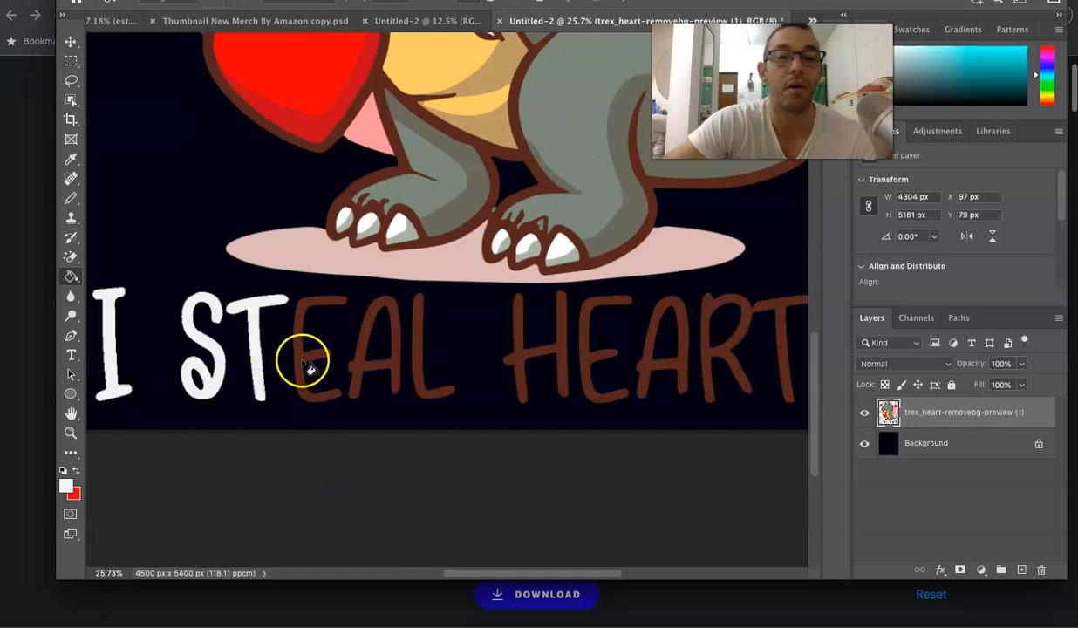
pyautogui.click(367, 374)
pyautogui.click(421, 384)
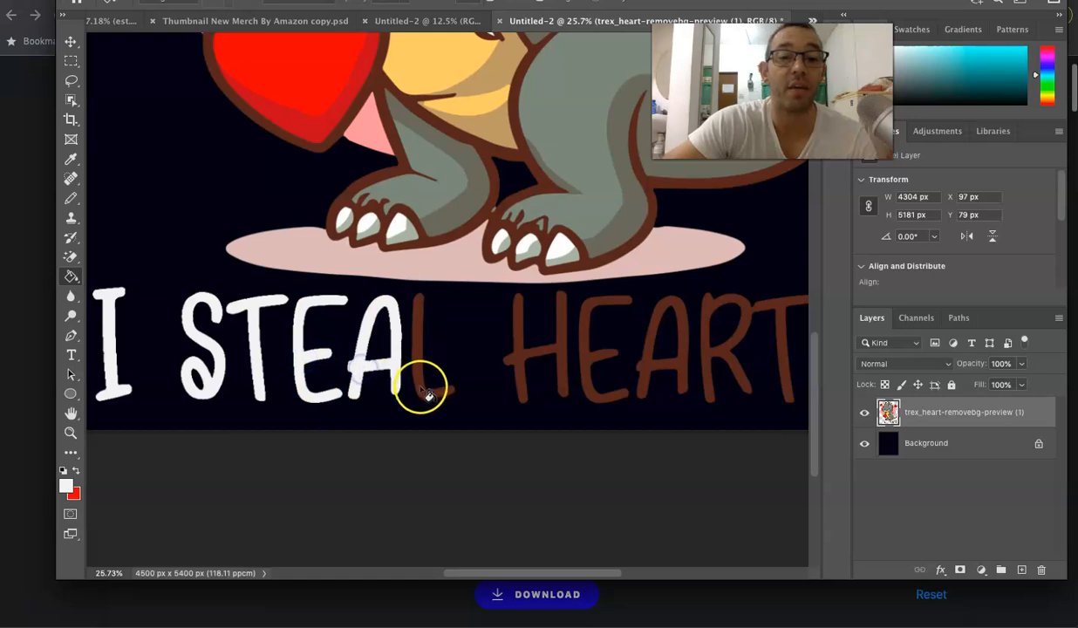
# - Fill each letter of "HEARTS" with the same white to finish the slogan
pyautogui.click(521, 364)
pyautogui.click(584, 356)
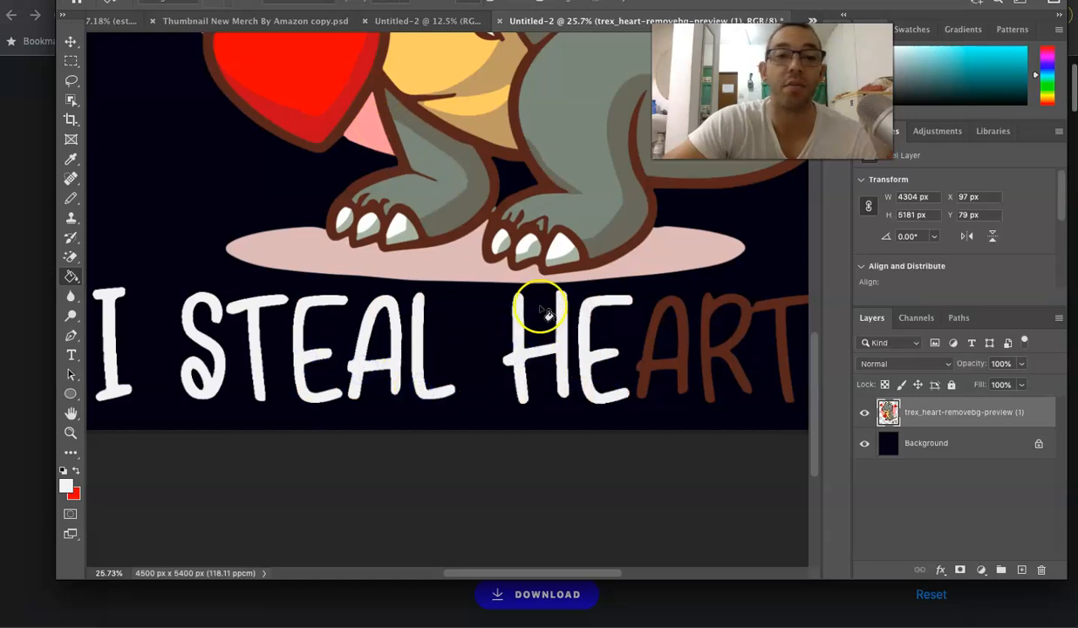
pyautogui.click(647, 366)
pyautogui.hscroll(3, 649, 368)
pyautogui.click(606, 356)
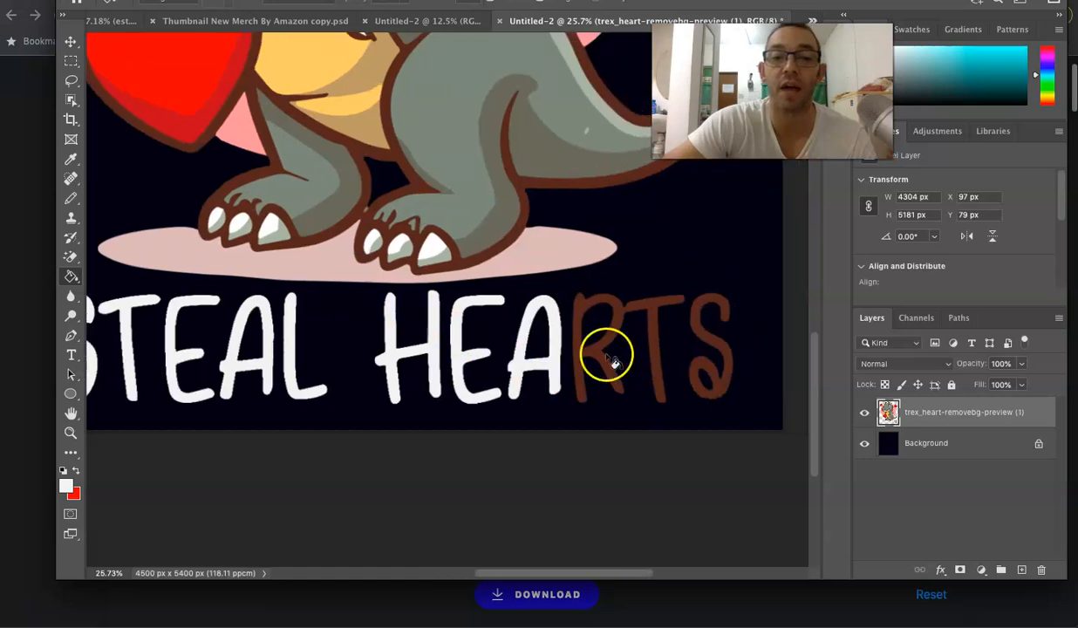
pyautogui.hscroll(1, 601, 362)
pyautogui.click(652, 347)
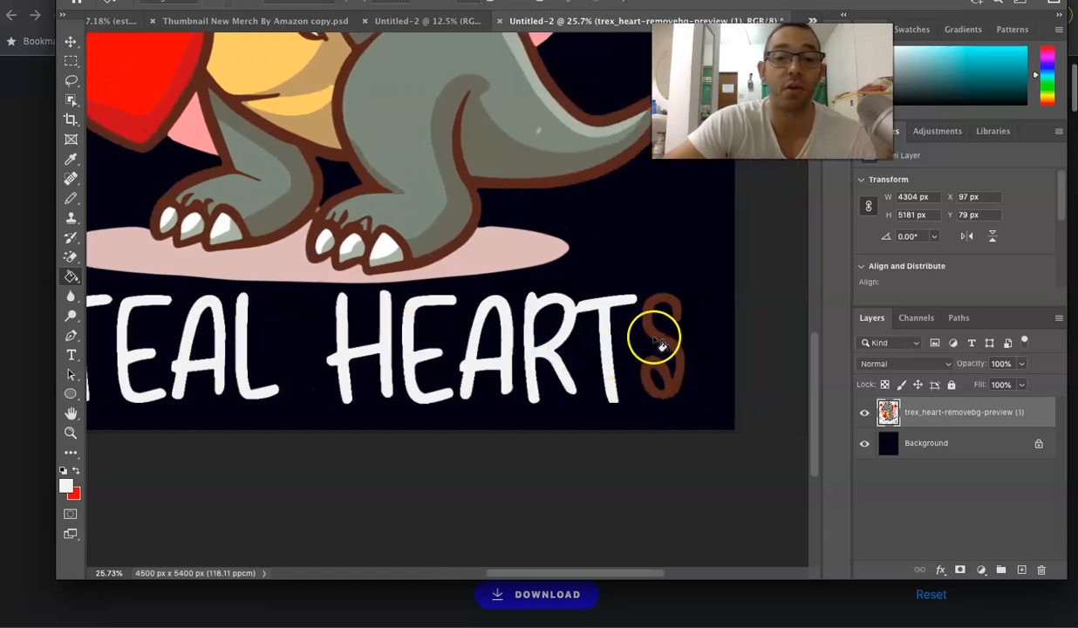
pyautogui.scroll(-5, 655, 338)
pyautogui.scroll(5, 655, 338)
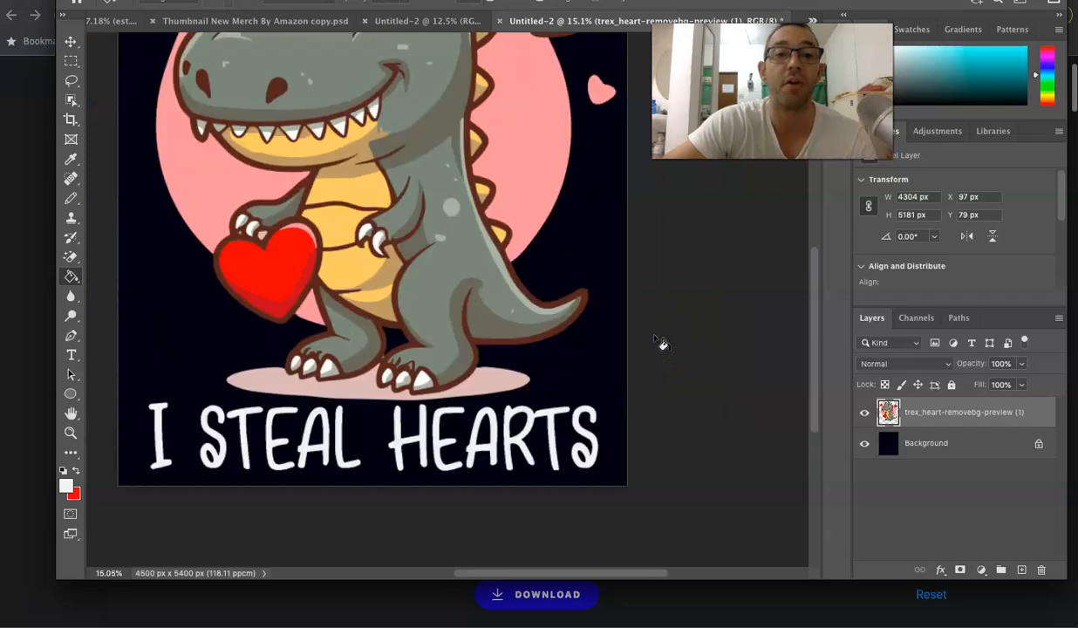
# - Fill the pink circle behind the T-rex with white, including the small sliver beside the held heart
pyautogui.hscroll(-3, 655, 339)
pyautogui.scroll(1, 655, 339)
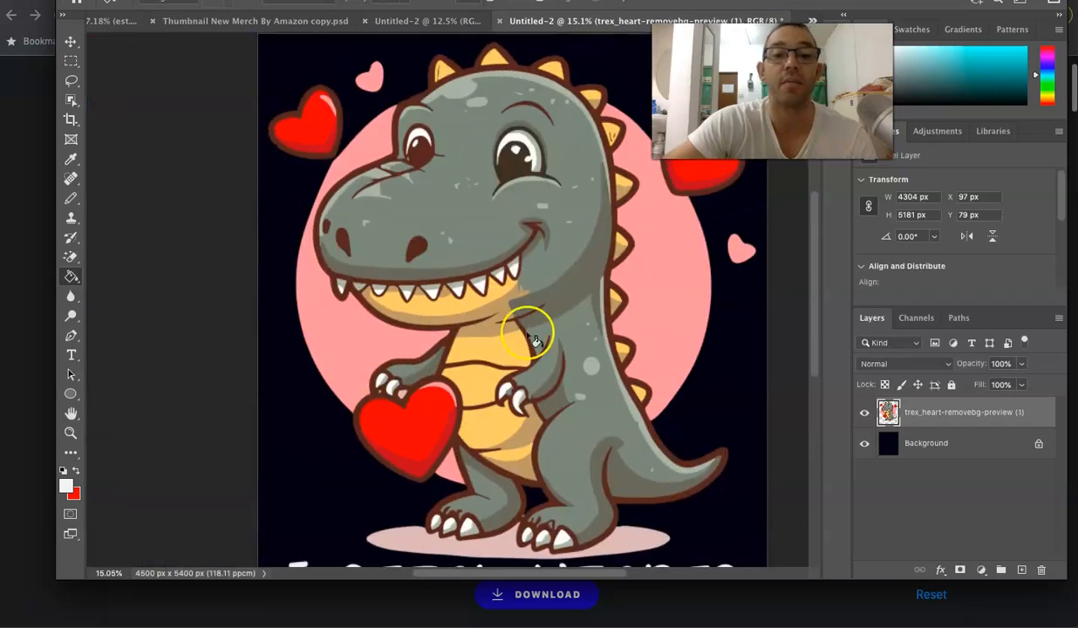
pyautogui.click(346, 352)
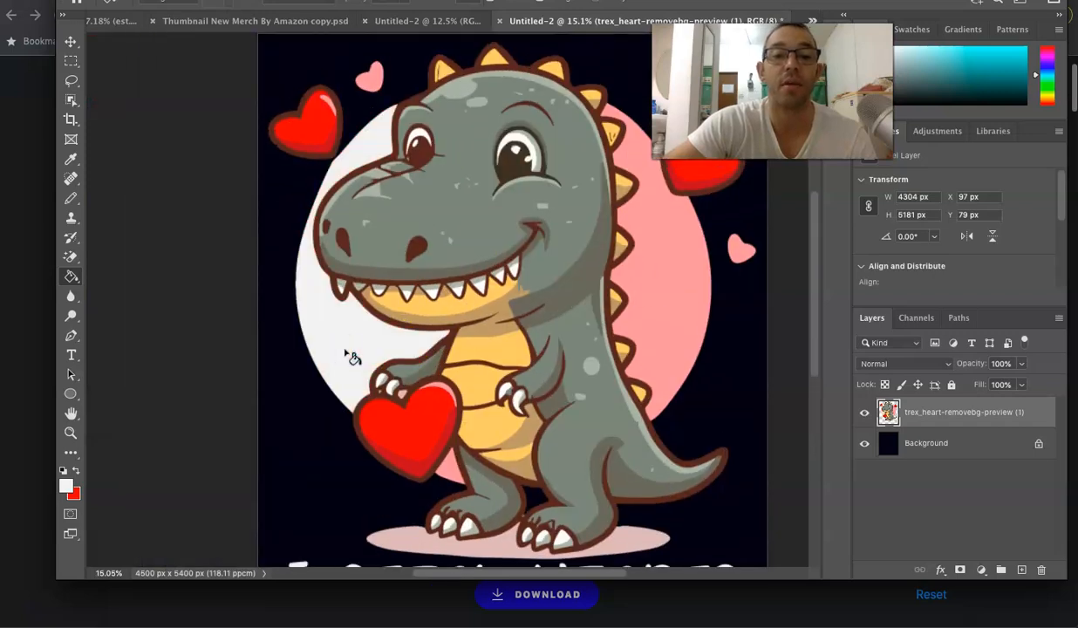
pyautogui.click(667, 324)
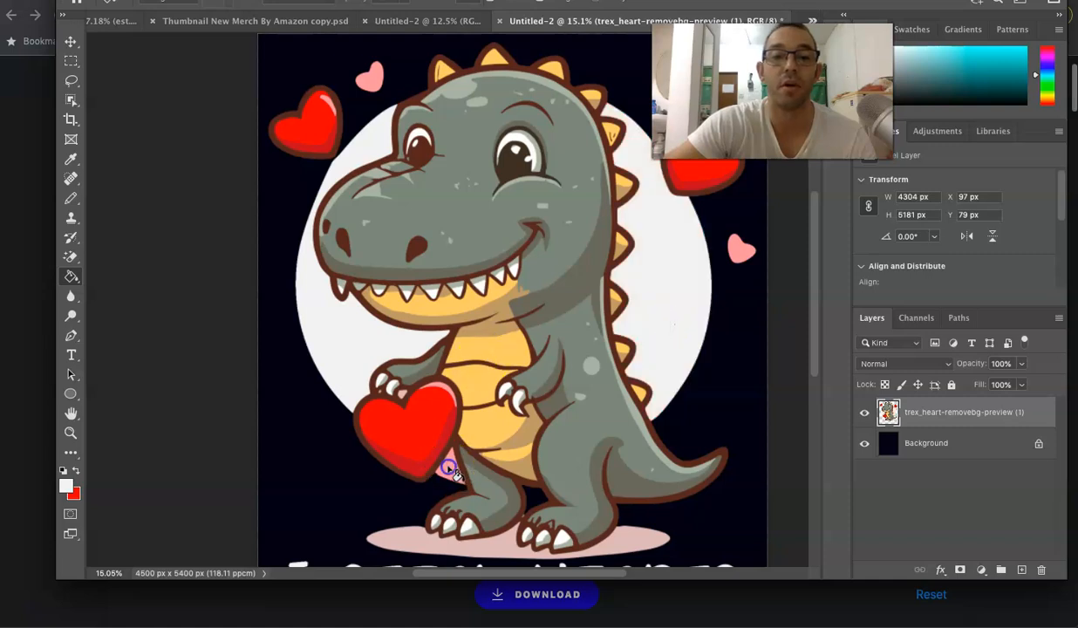
pyautogui.scroll(-2, 453, 493)
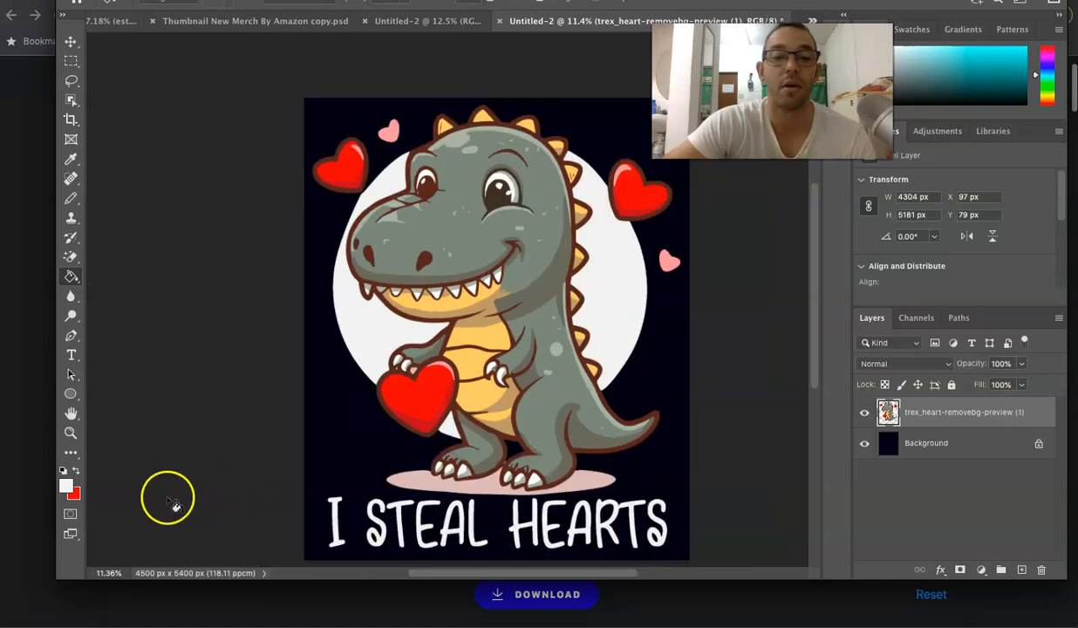
# - Sample the red of the held heart as the foreground color and fill the ground ellipse and both small pink hearts with it
pyautogui.click(76, 472)
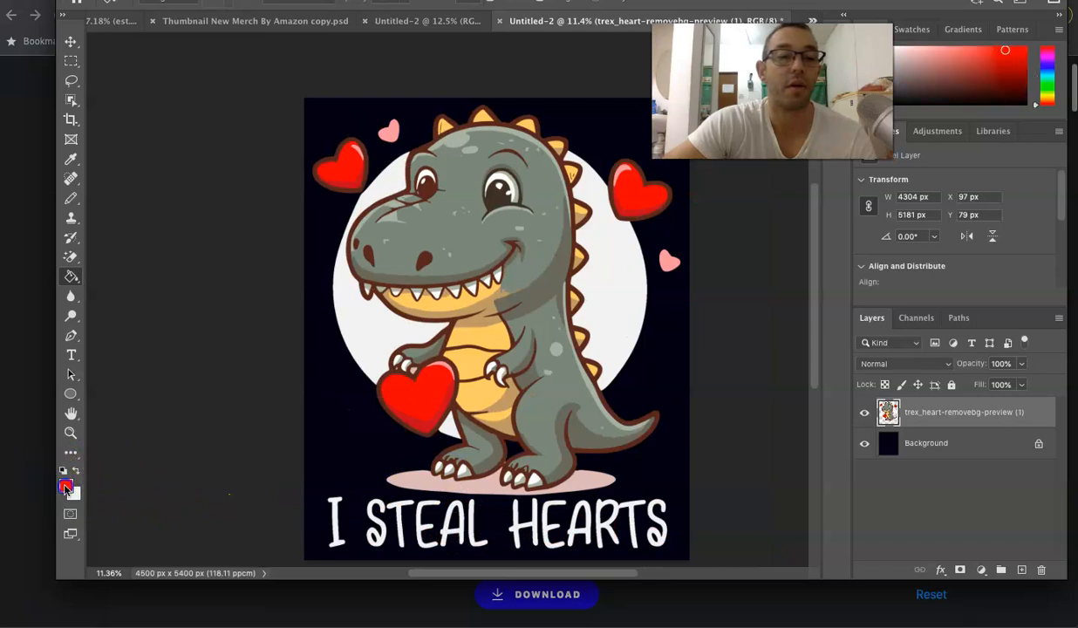
pyautogui.click(66, 486)
pyautogui.click(419, 387)
pyautogui.press('Return')
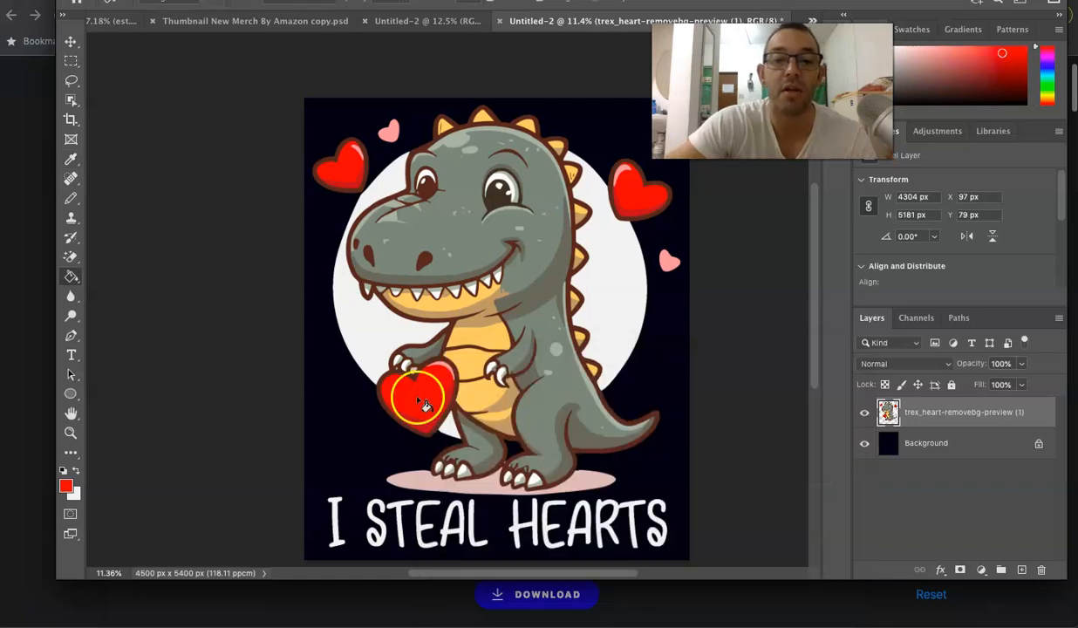
pyautogui.click(423, 490)
pyautogui.scroll(1, 423, 490)
pyautogui.click(388, 144)
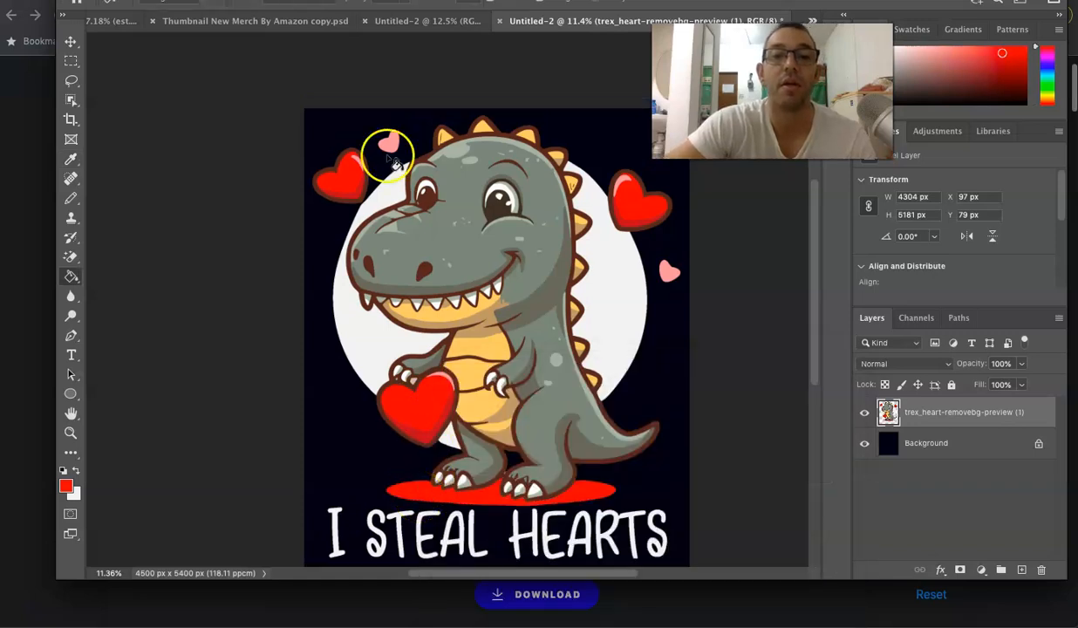
pyautogui.click(686, 274)
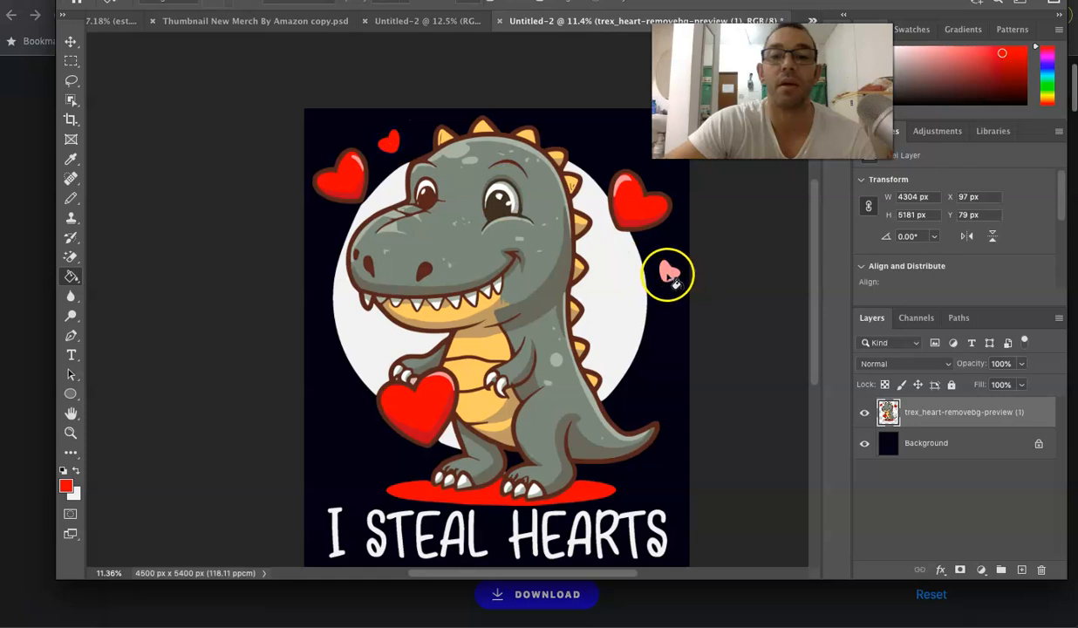
# - Try filling the circle behind the T-rex with red, and undo both fills
pyautogui.scroll(-1, 673, 281)
pyautogui.click(607, 276)
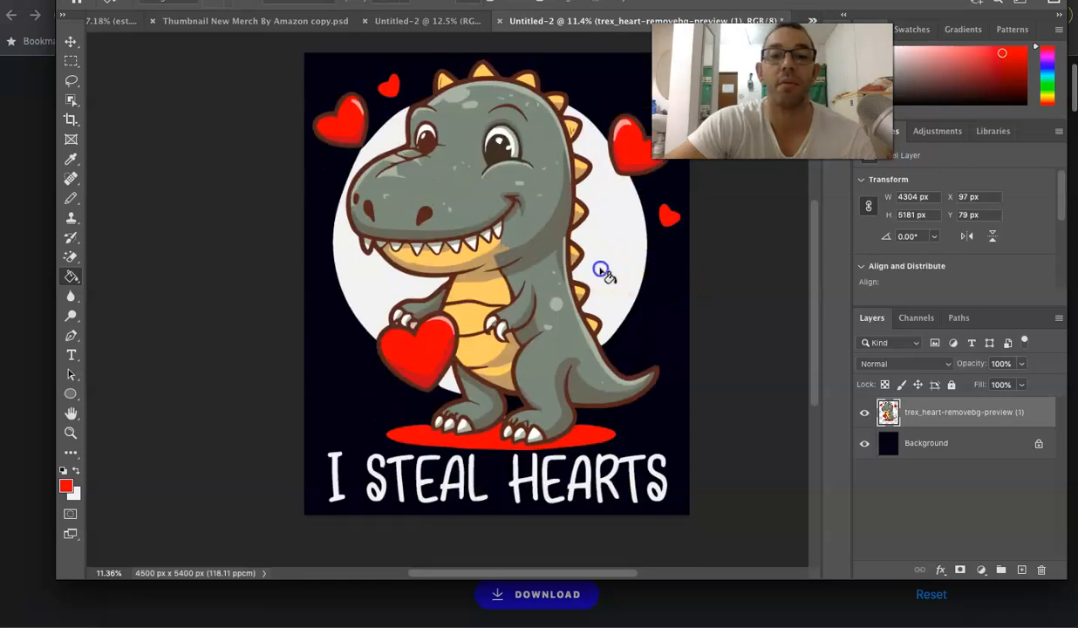
pyautogui.click(380, 285)
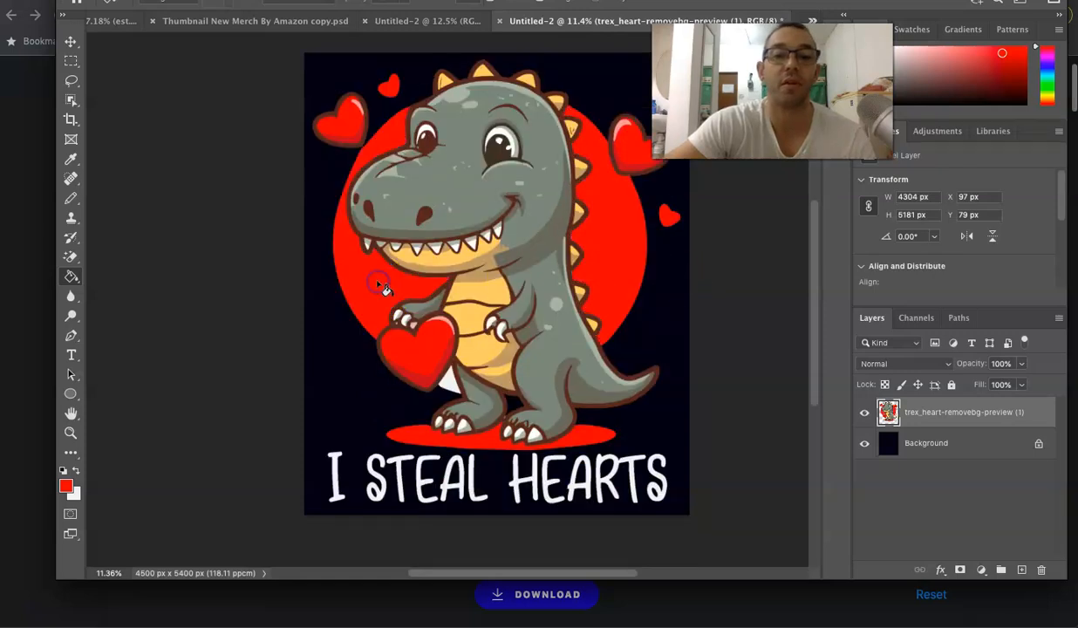
pyautogui.hotkey('ctrl', 'z')
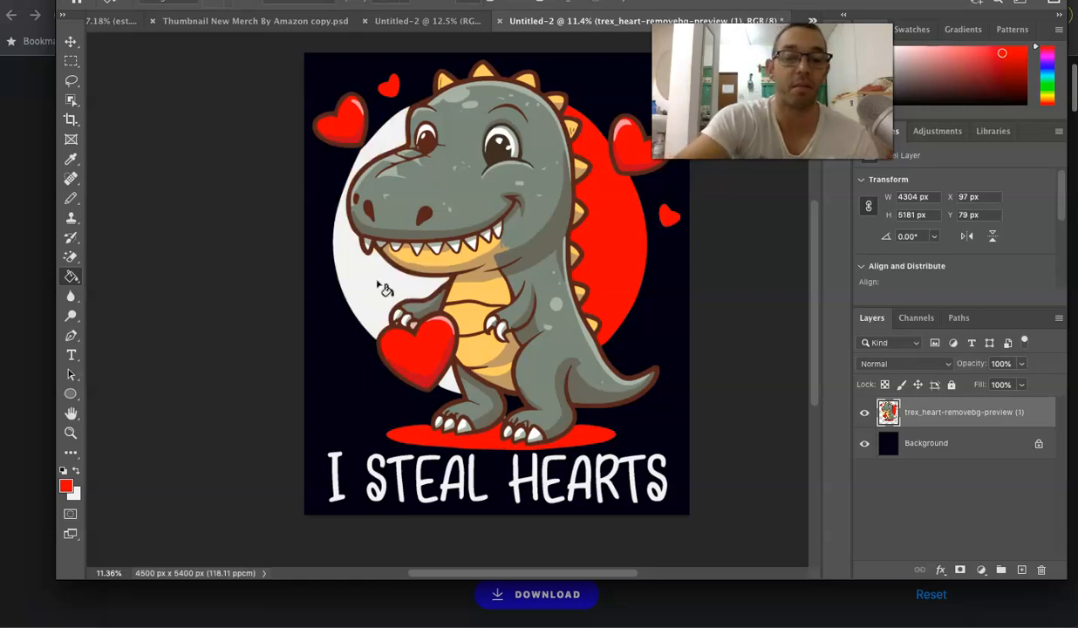
pyautogui.hotkey('ctrl', 'z')
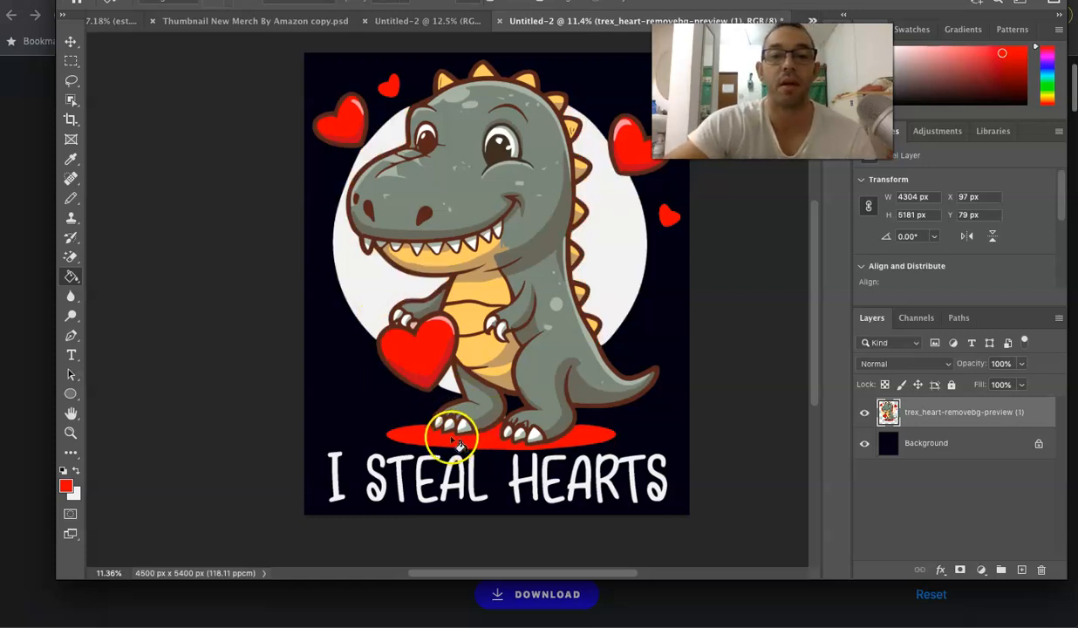
# - Make white the foreground color again and fill the ground ellipse under the T-rex's feet with it
pyautogui.click(76, 471)
pyautogui.click(414, 435)
pyautogui.scroll(-2, 414, 434)
pyautogui.scroll(1, 552, 384)
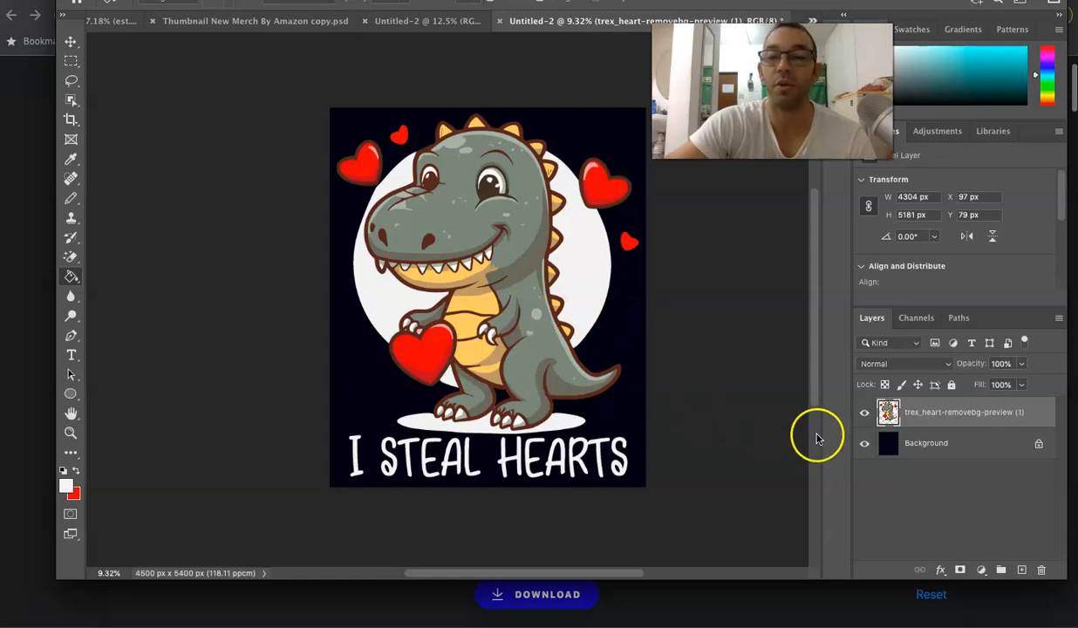
# - Hide the Background layer and export the transparent design as dino heart.png to the Documents folder
pyautogui.click(864, 443)
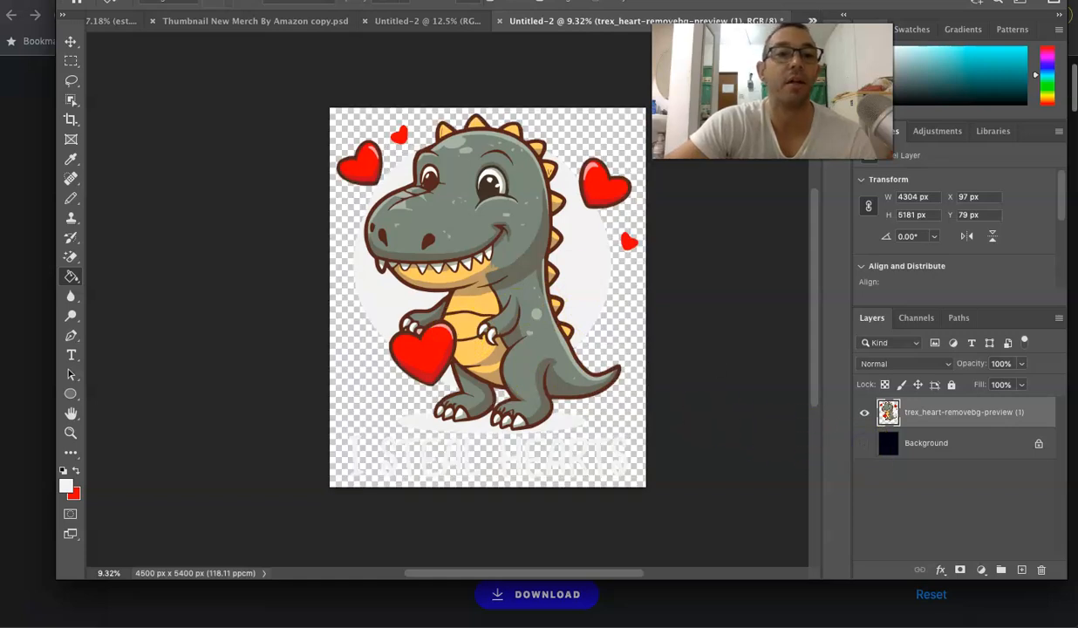
pyautogui.click(111, 1)
pyautogui.moveTo(149, 181)
pyautogui.click(364, 184)
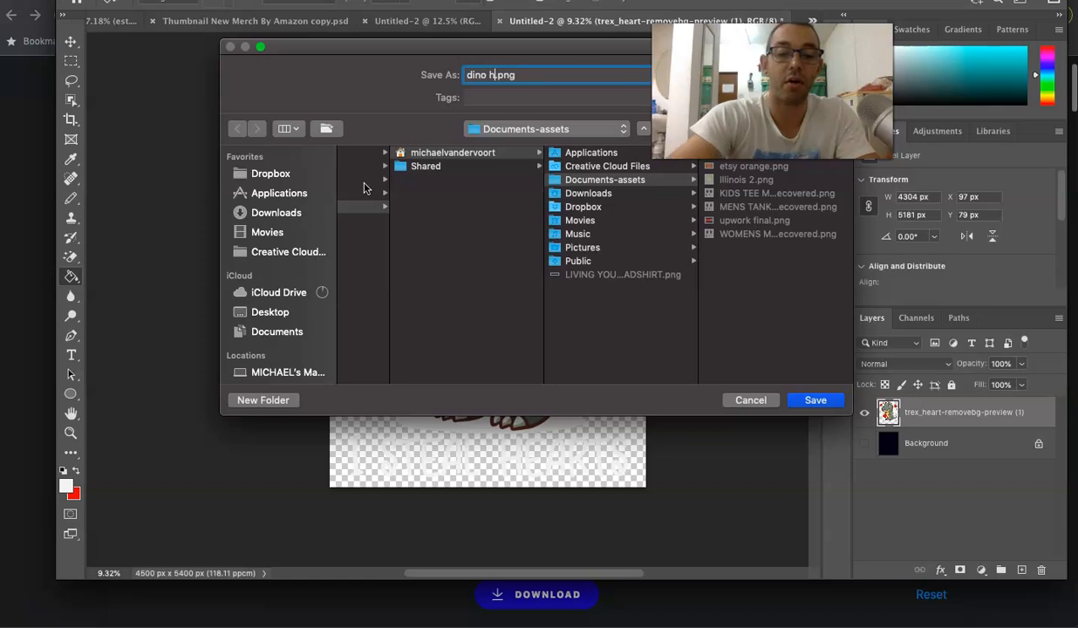
pyautogui.click(277, 331)
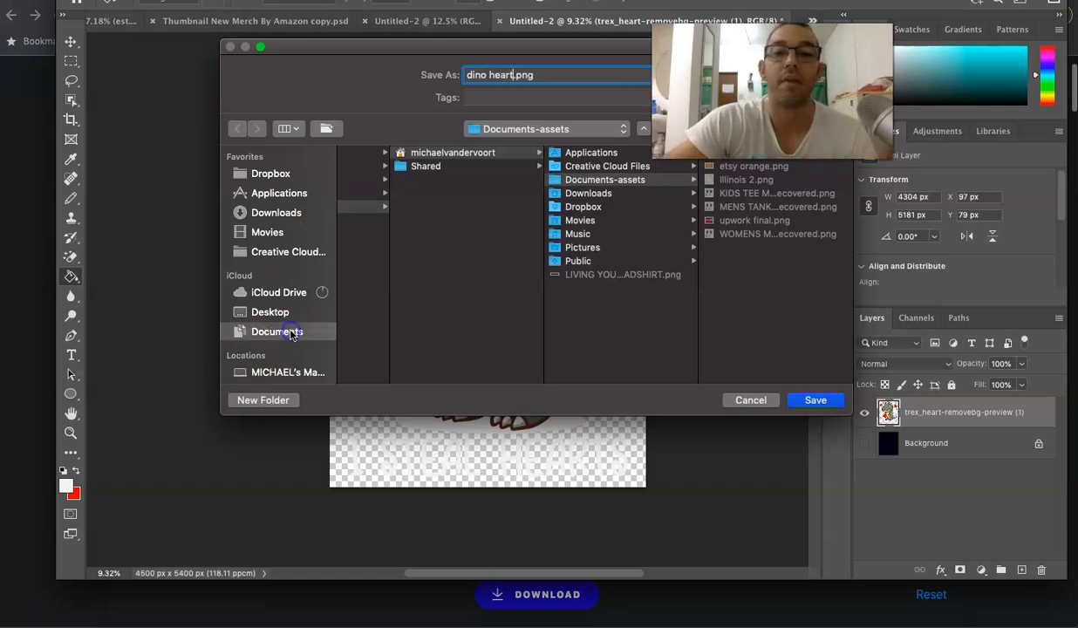
pyautogui.click(812, 404)
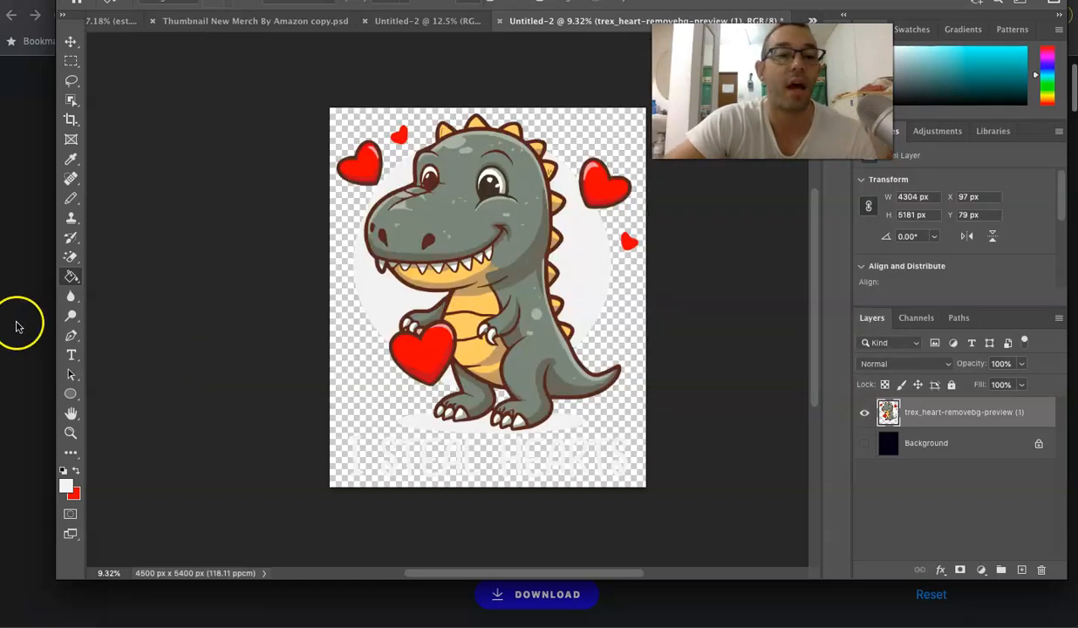
# - Switch to the Amazon Merch on Demand dashboard in the browser and open its design creation page
pyautogui.click(30, 334)
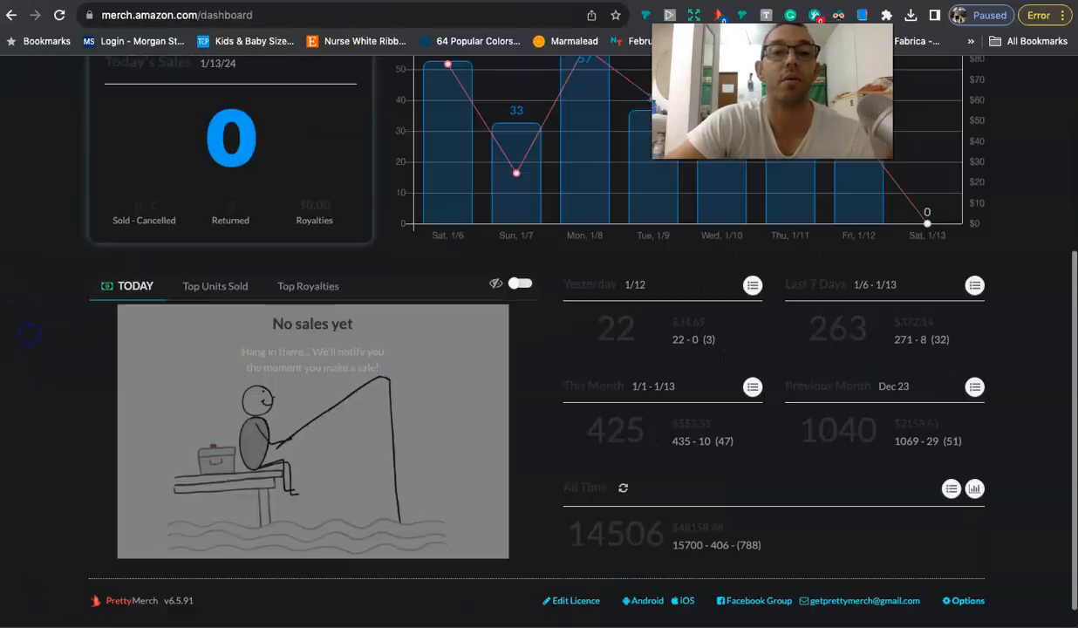
pyautogui.click(331, 301)
pyautogui.scroll(5, 332, 300)
pyautogui.scroll(-1, 361, 272)
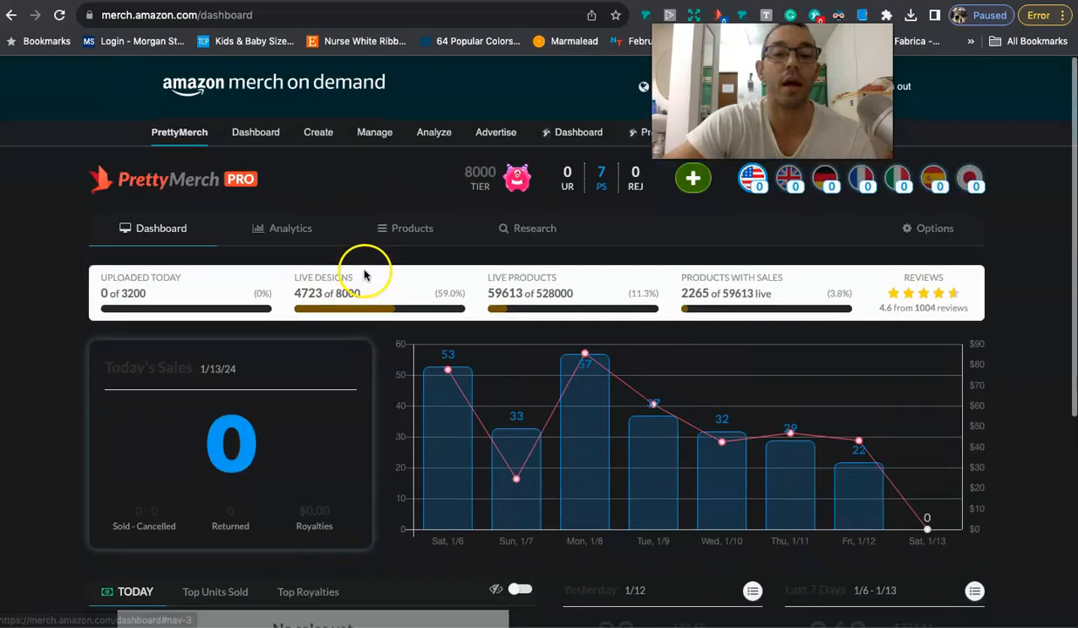
pyautogui.click(319, 132)
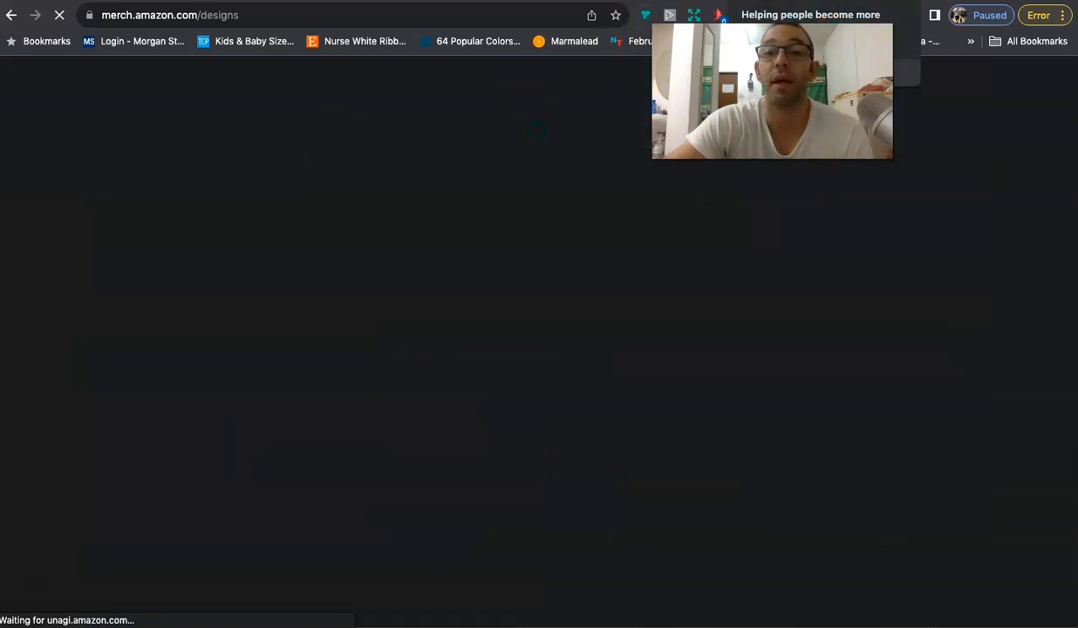
# - Go to the Ideogram results and review the T-rex variations and the other Valentine's designs generated by the account
pyautogui.click(763, 1)
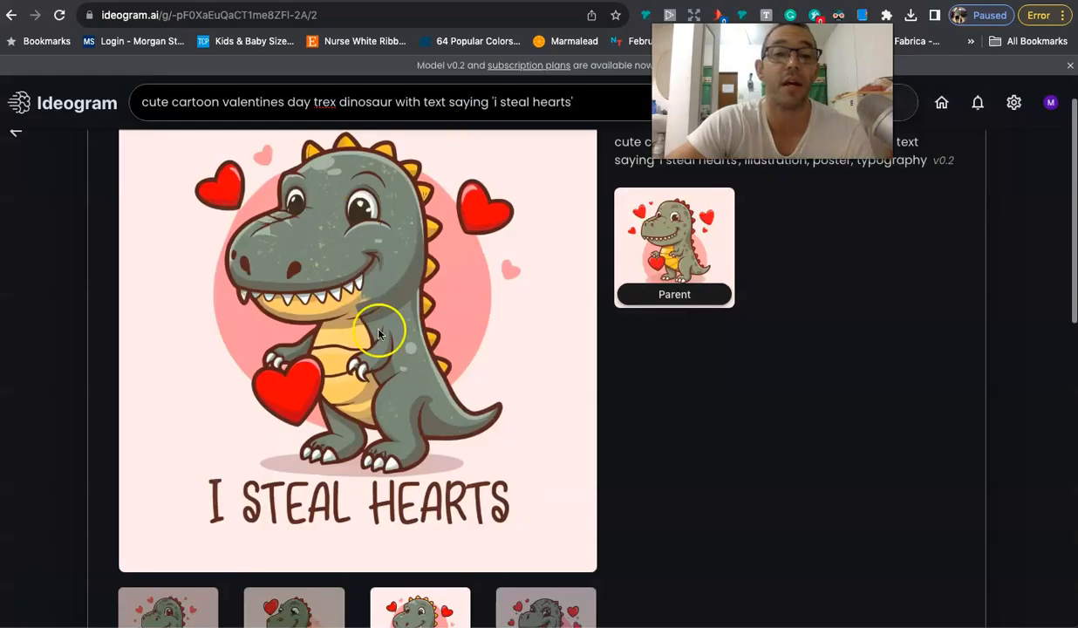
pyautogui.scroll(-10, 530, 399)
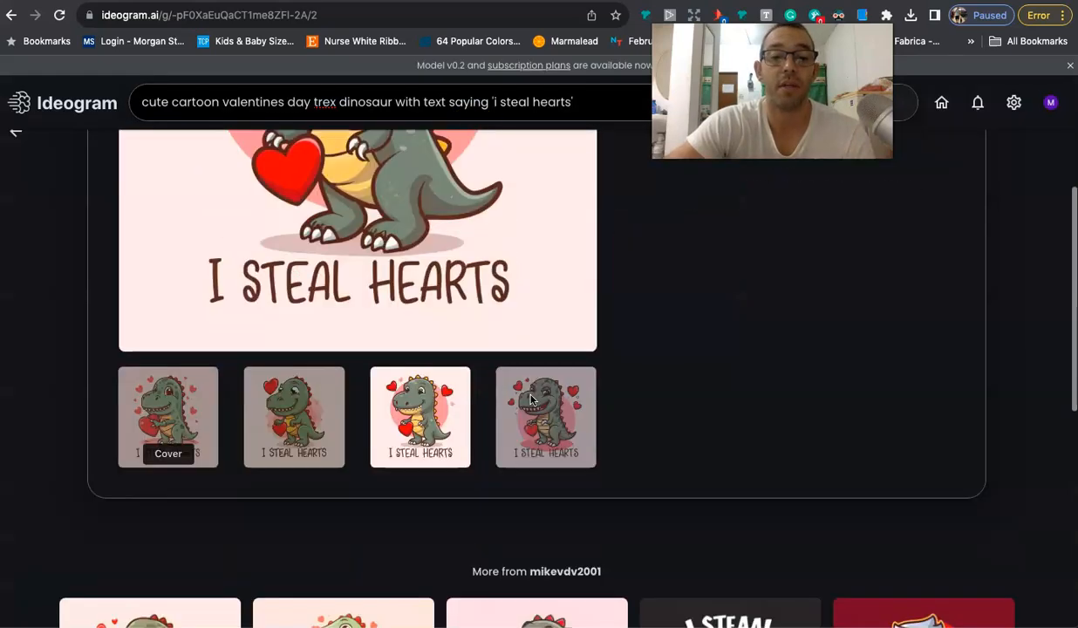
pyautogui.scroll(-2, 530, 399)
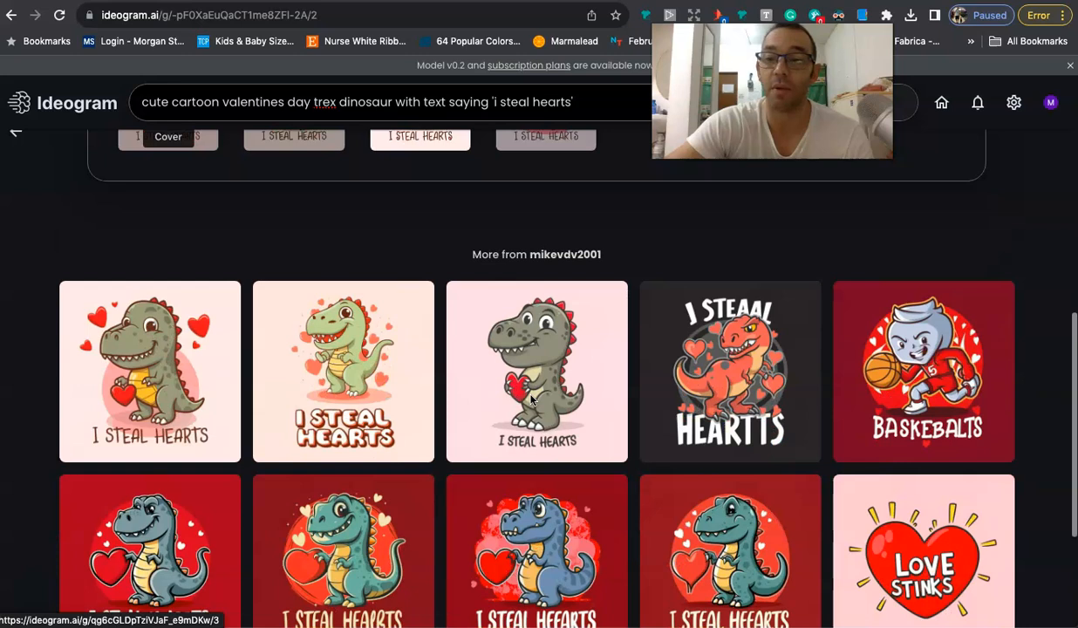
pyautogui.scroll(-1, 530, 399)
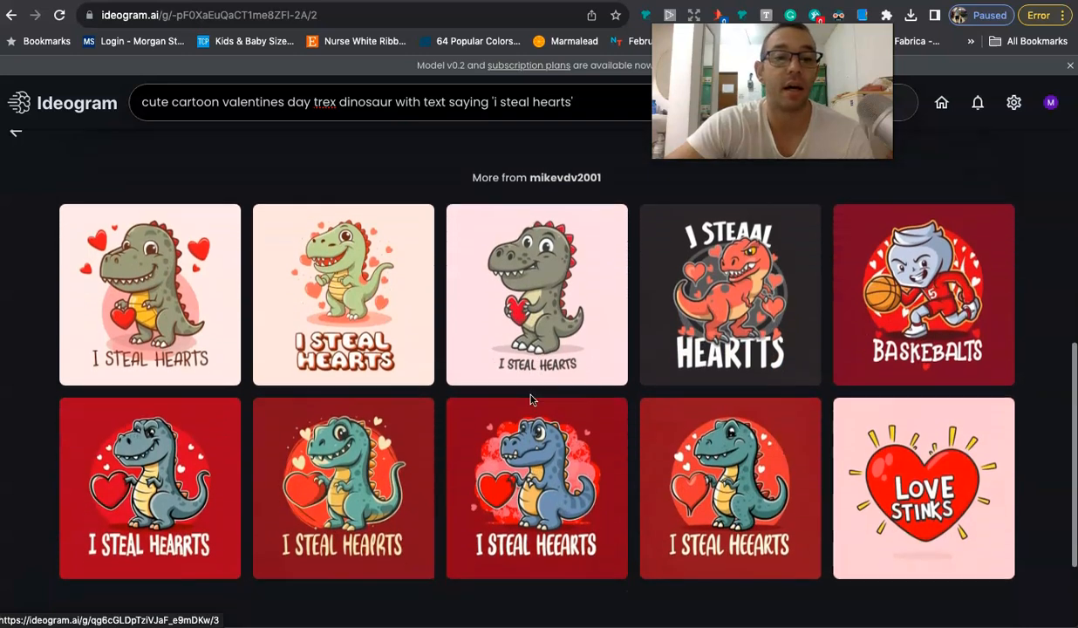
pyautogui.scroll(-2, 530, 399)
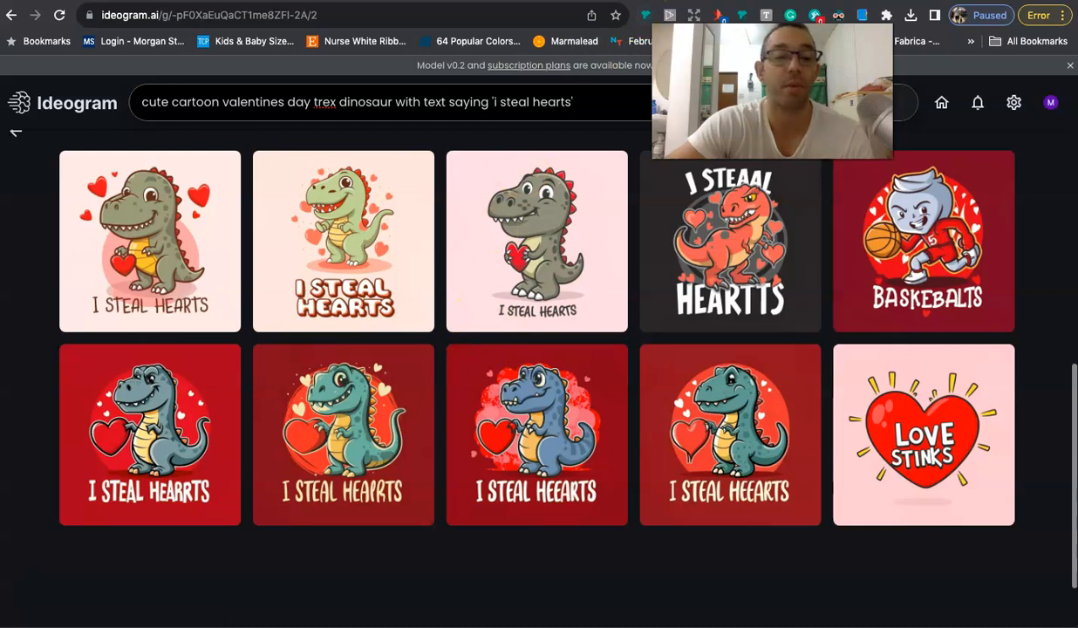
# - Look over the Valentine's T-rex shirts in Flying Research's Seller Trends for comparison, and return to the Ideogram designs
pyautogui.click(352, 1)
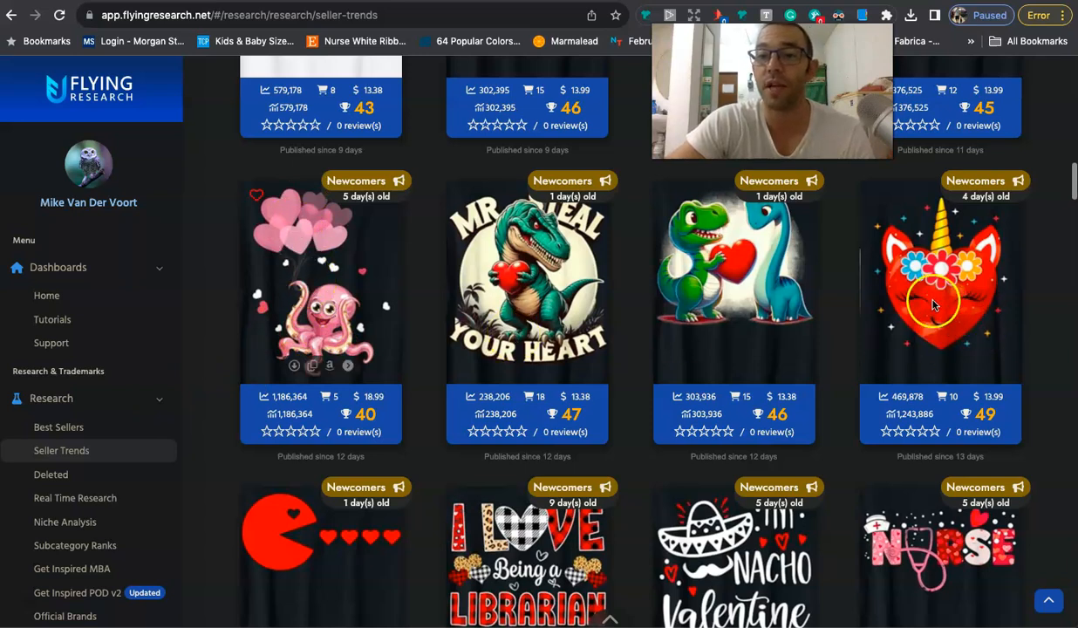
pyautogui.scroll(-3, 489, 364)
pyautogui.scroll(3, 501, 375)
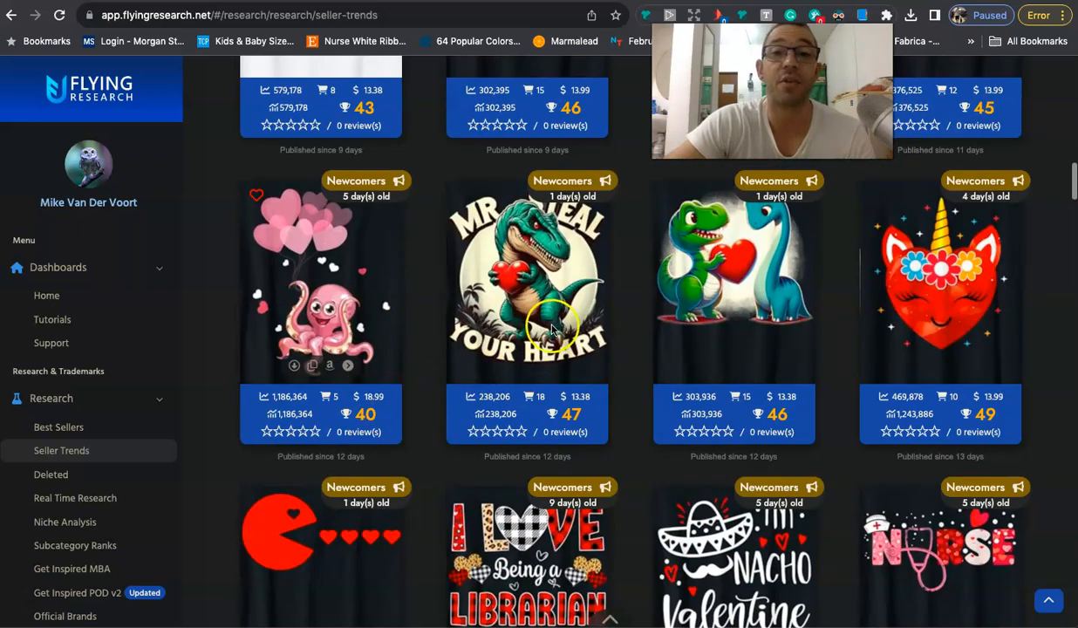
pyautogui.hotkey('ctrl', 'Tab')
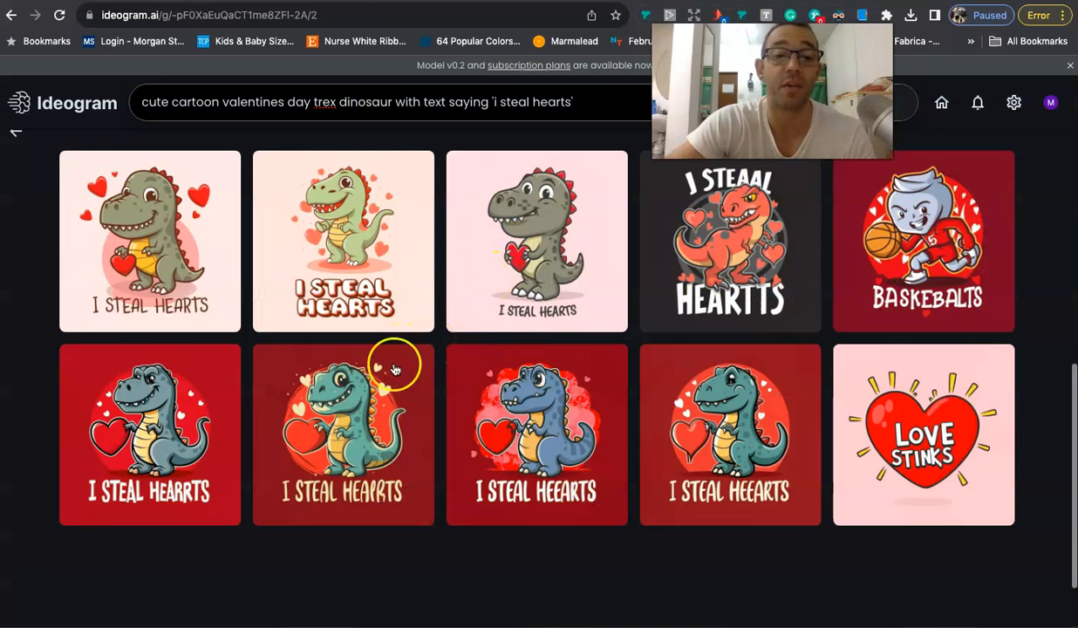
# - Review the Ideogram T-rex designs again, and browse the newcomer Valentine's shirts in Flying Research's Seller Trends for more niche ideas
pyautogui.scroll(1, 471, 416)
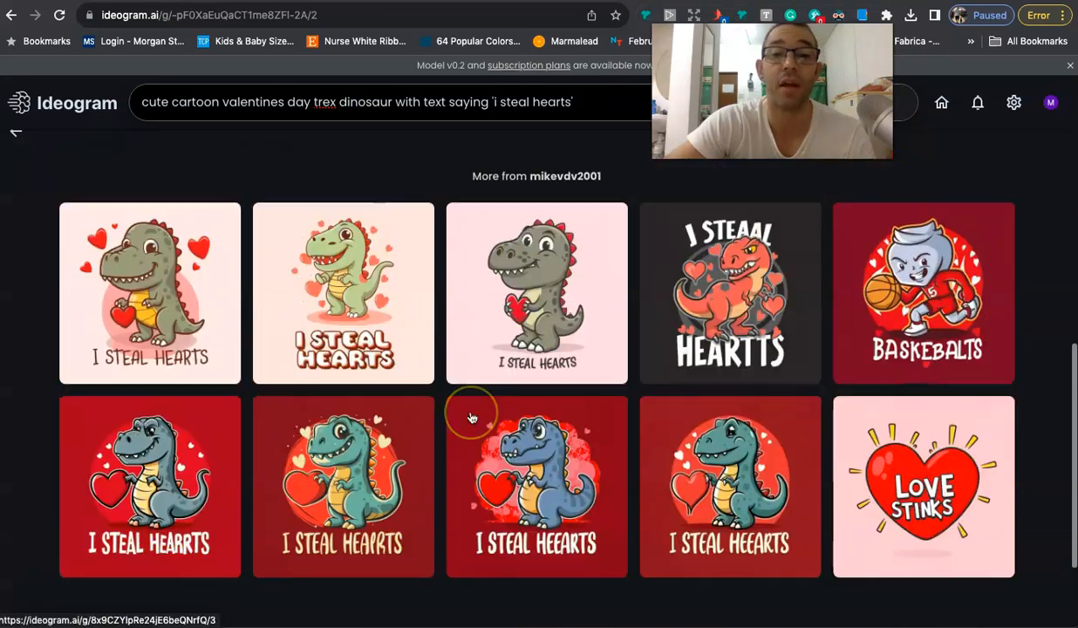
pyautogui.click(177, 347)
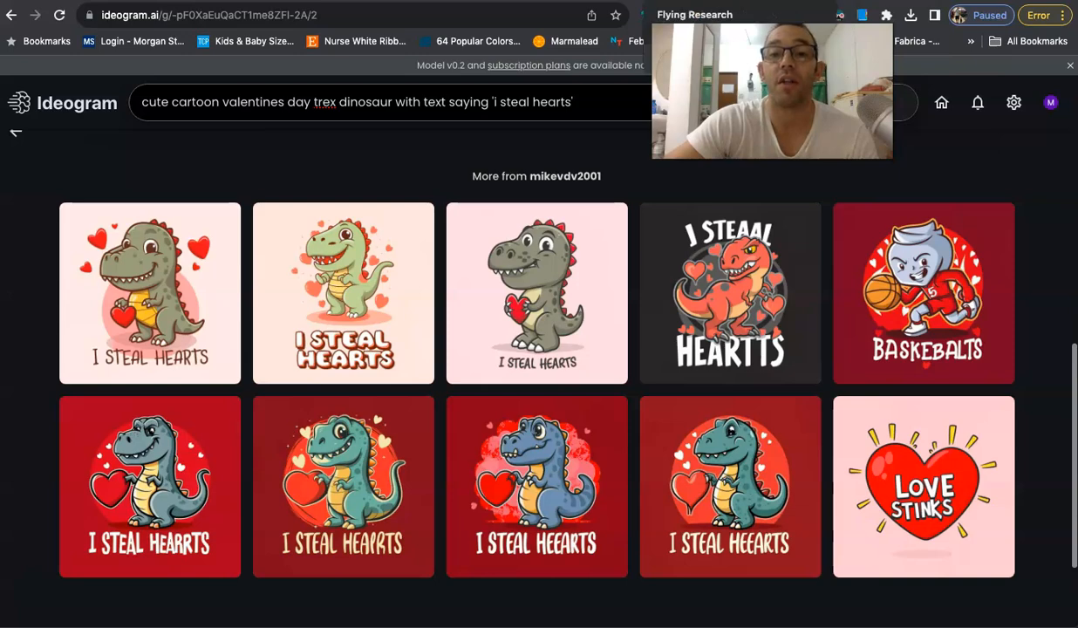
pyautogui.click(675, 1)
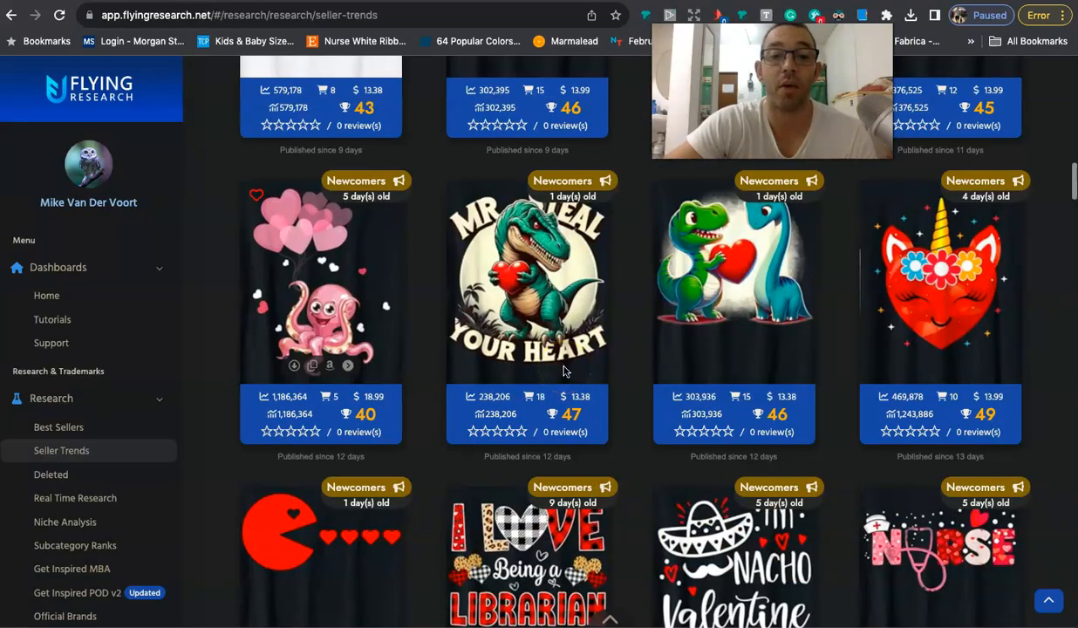
pyautogui.scroll(-4, 563, 371)
pyautogui.scroll(-2, 563, 371)
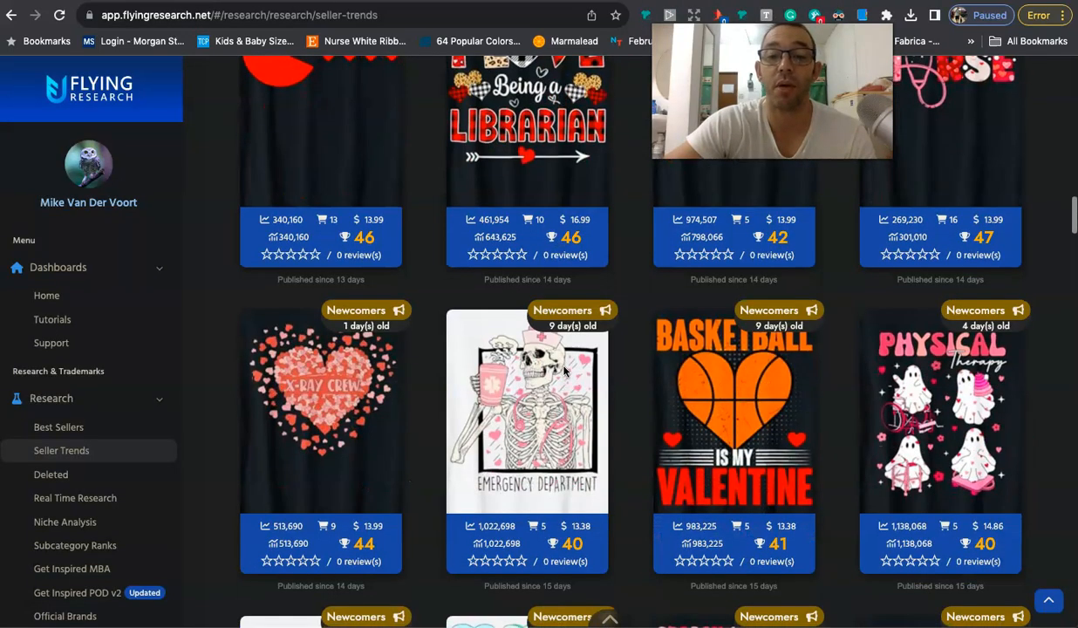
pyautogui.scroll(-5, 520, 403)
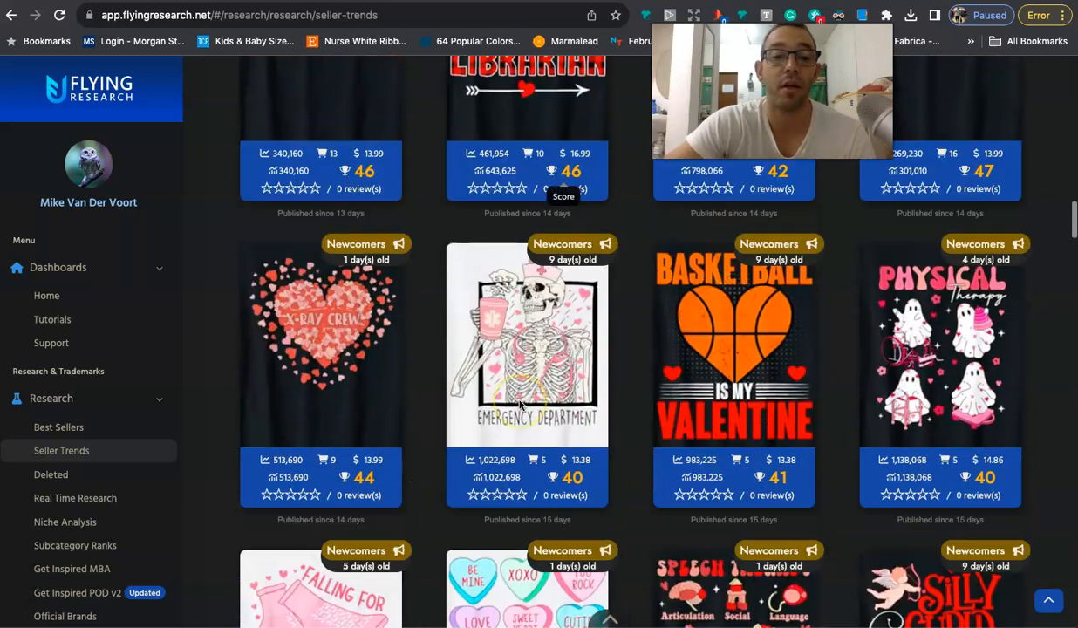
pyautogui.scroll(-6, 519, 404)
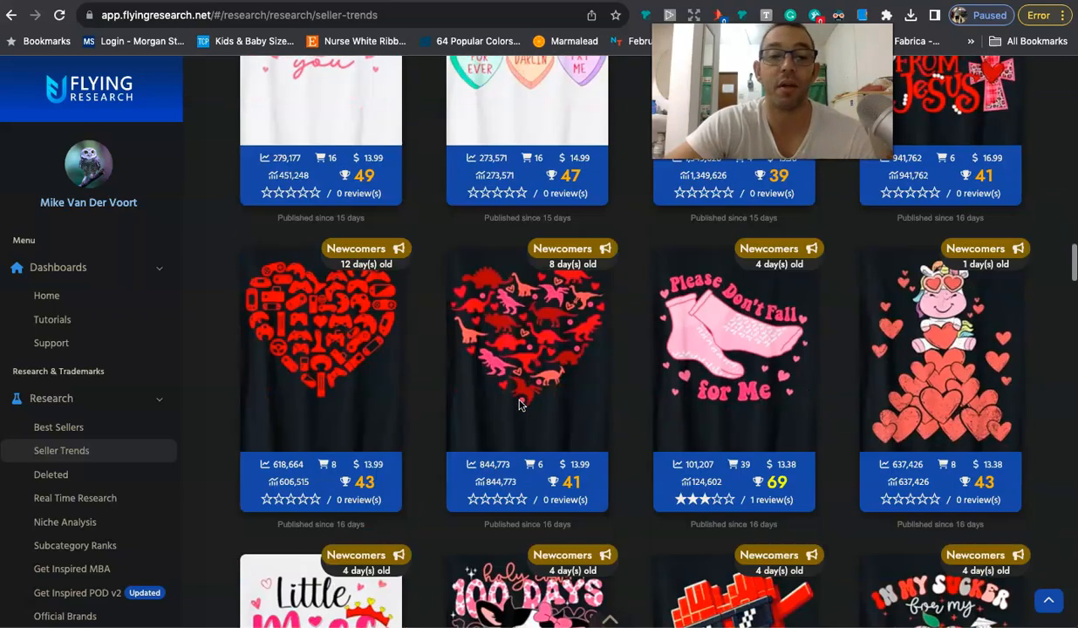
pyautogui.scroll(-7, 519, 403)
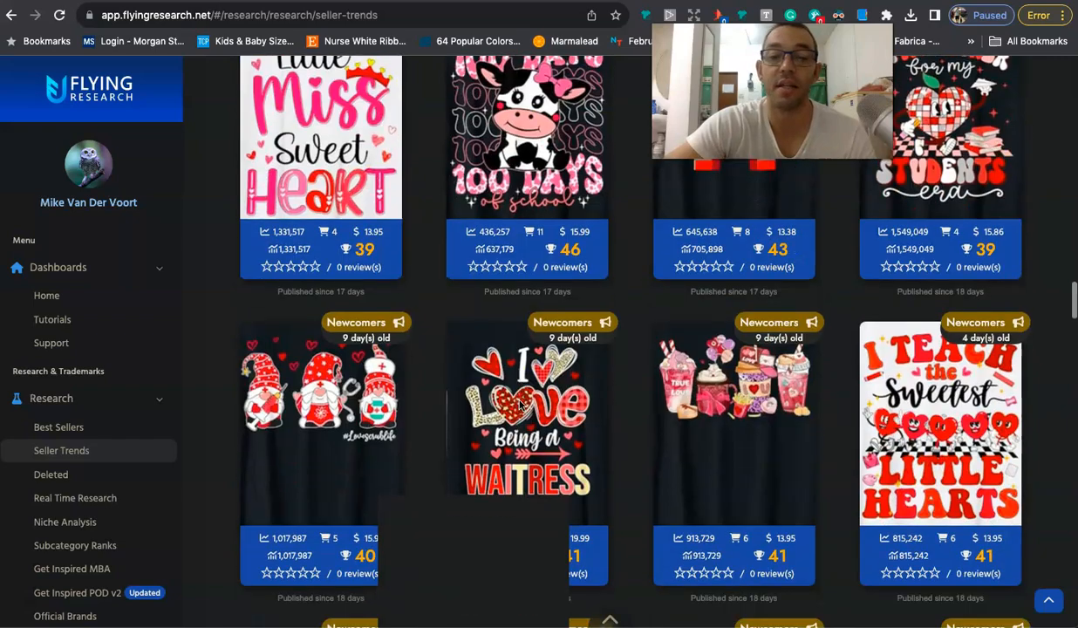
pyautogui.scroll(-6, 520, 404)
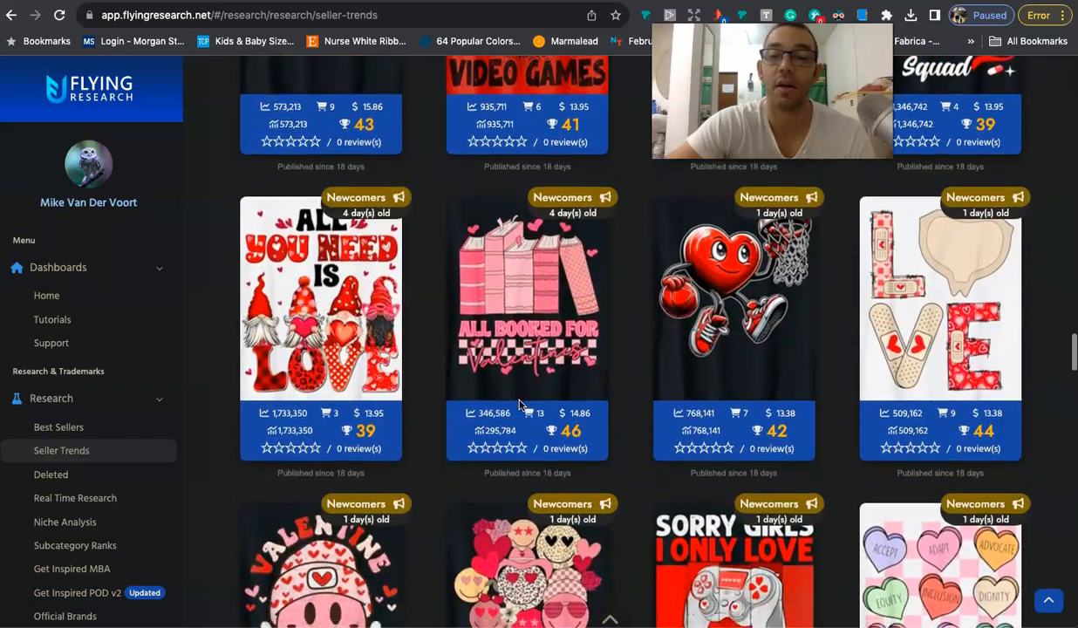
# - Examine the basketball-playing heart shirt up close, and return to the Amazon Merch on Demand design creation page
pyautogui.scroll(1, 721, 294)
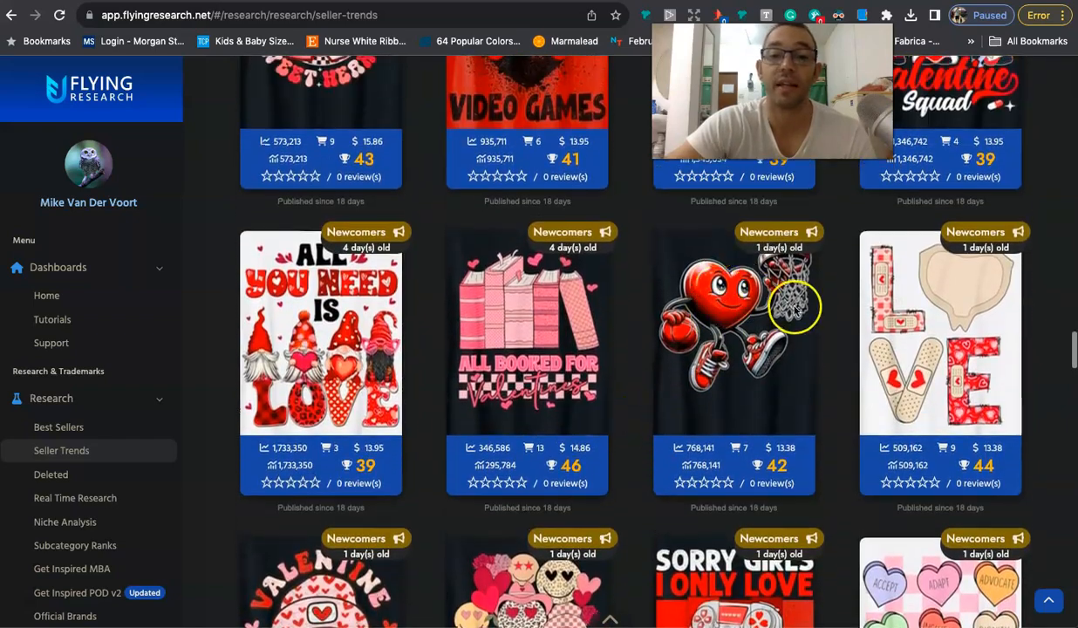
pyautogui.scroll(5, 796, 305)
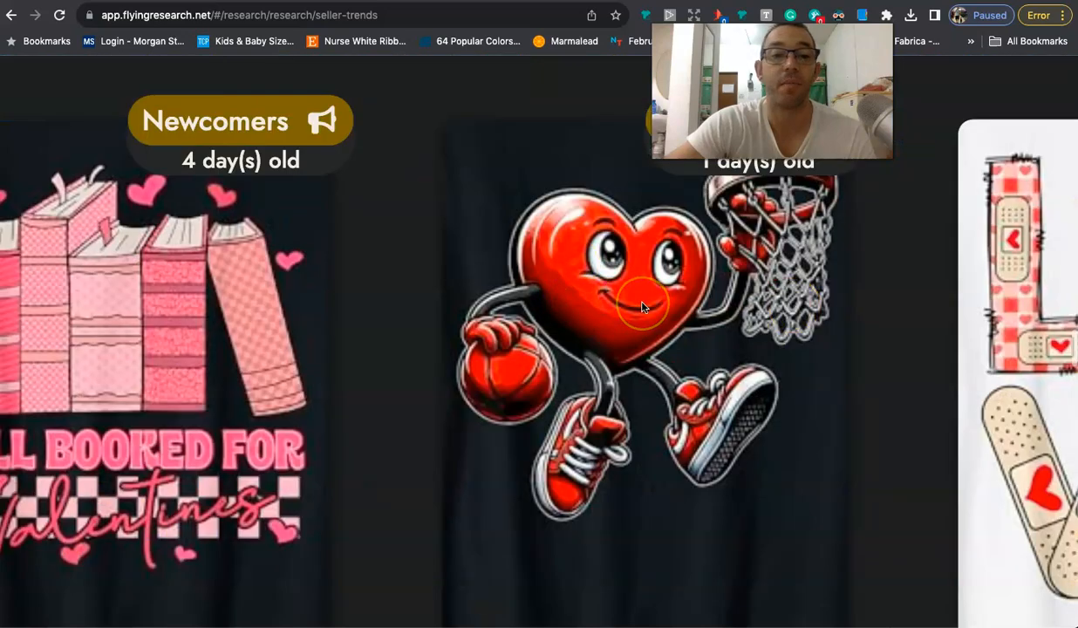
pyautogui.scroll(-5, 598, 305)
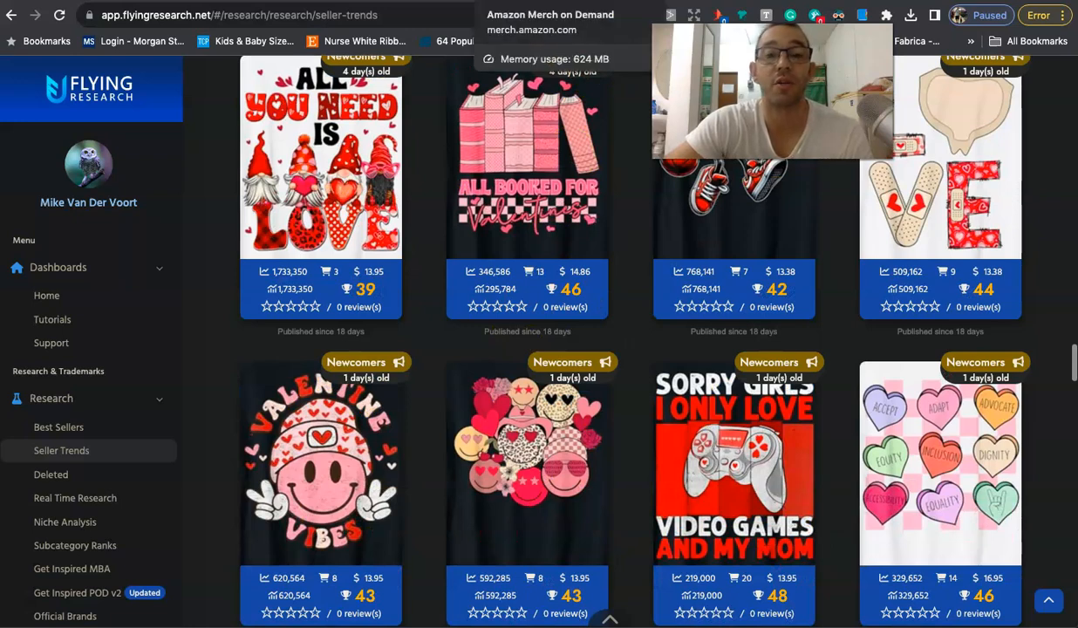
pyautogui.click(501, 1)
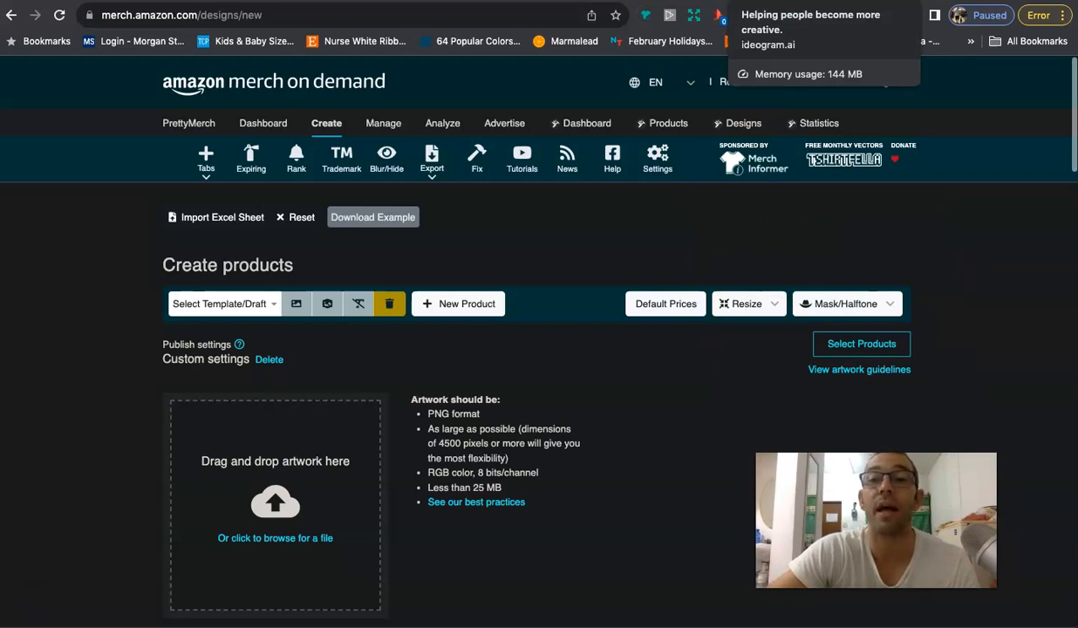
# - Switch to the Merch by Amazon creator's Instagram profile and look through its daily sales and revenue posts up to the most recent ones
pyautogui.click(582, 1)
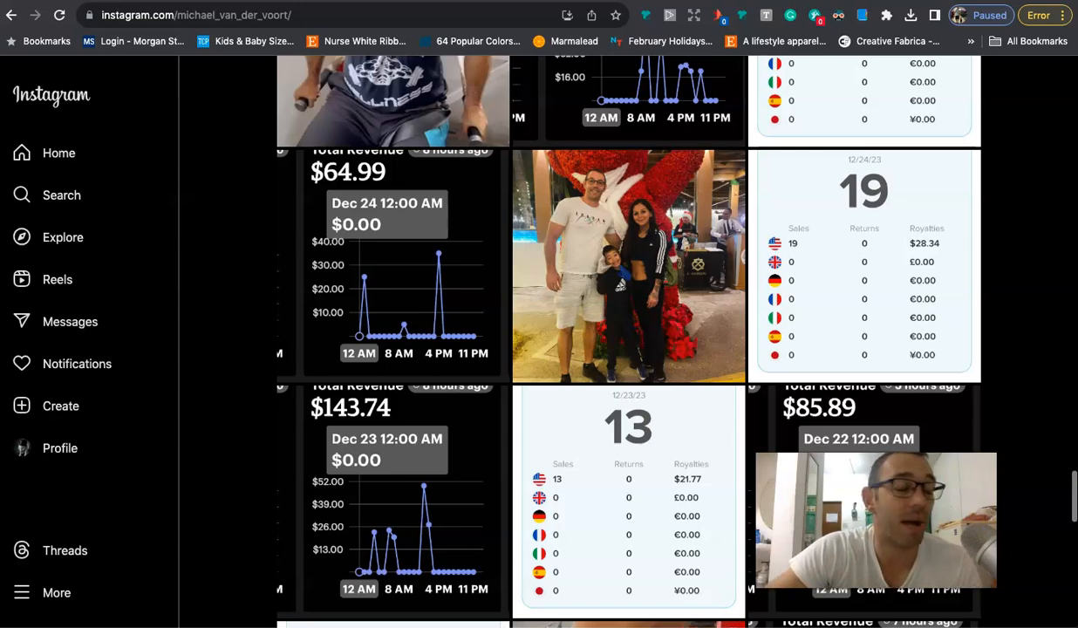
pyautogui.scroll(10, 590, 221)
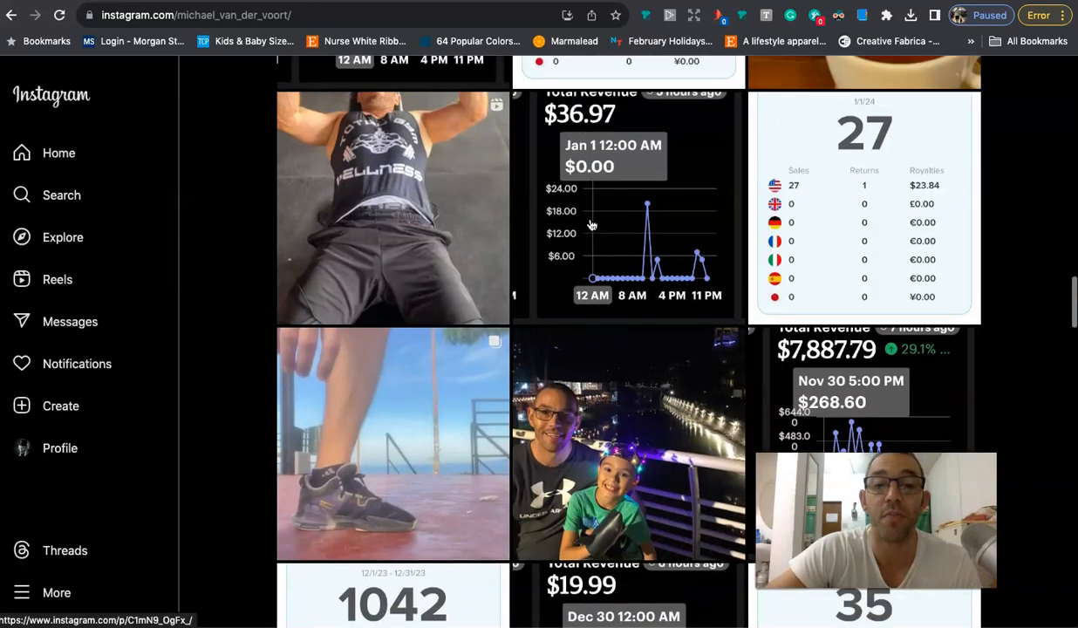
pyautogui.scroll(10, 589, 225)
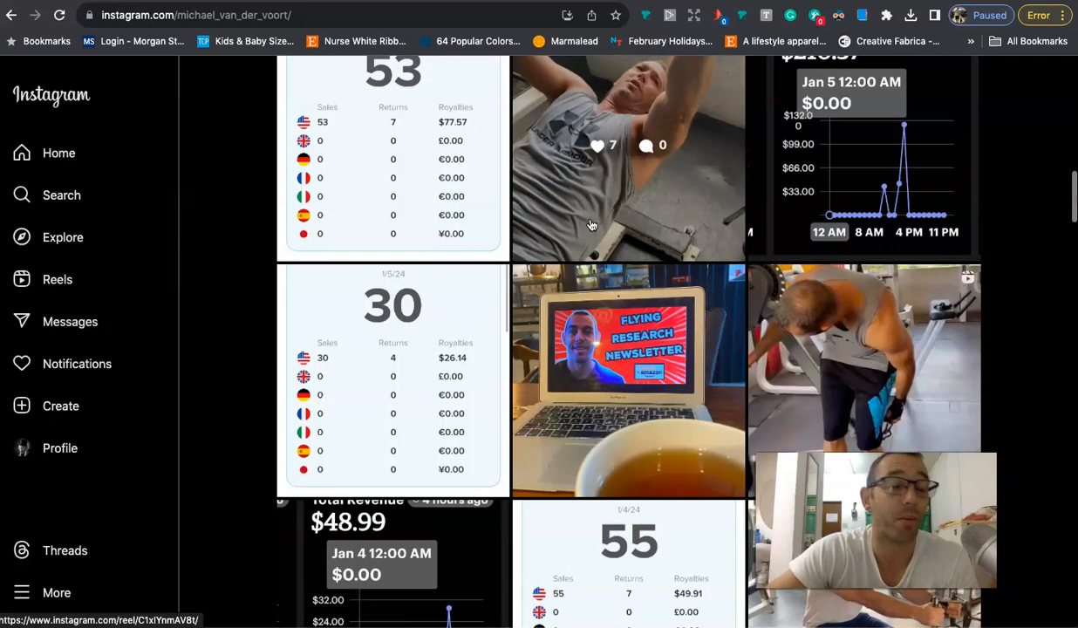
pyautogui.scroll(10, 589, 225)
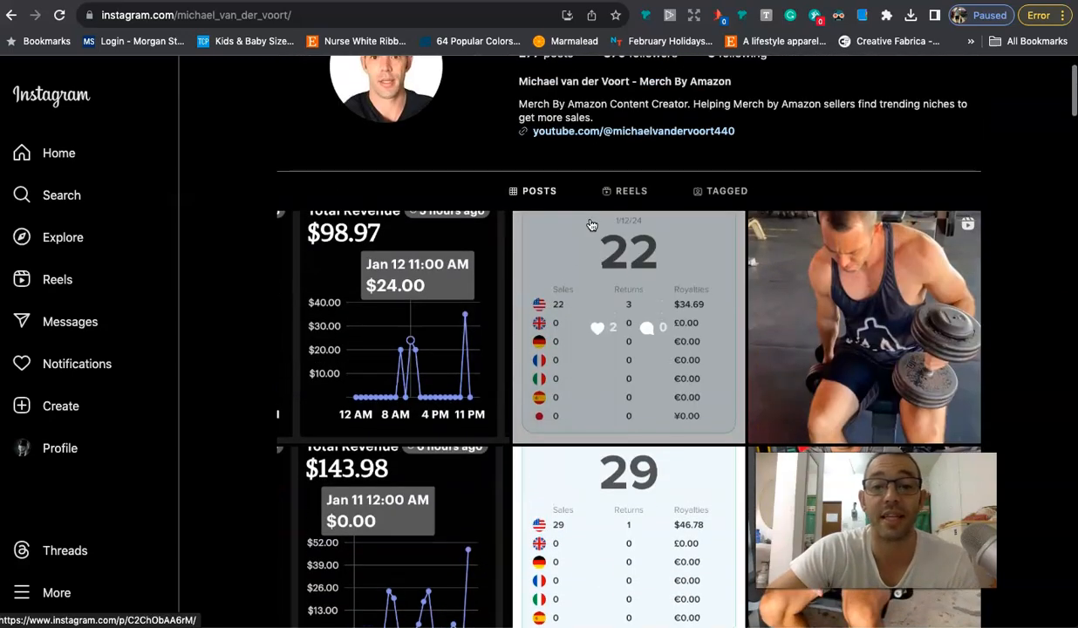
pyautogui.scroll(-3, 589, 225)
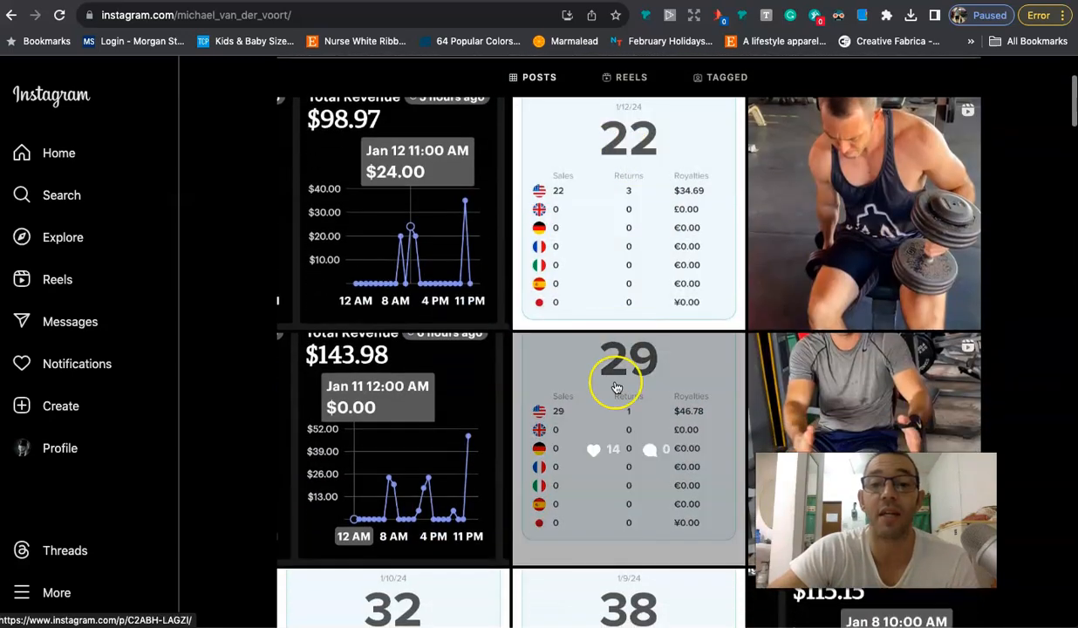
pyautogui.scroll(-2, 626, 380)
pyautogui.scroll(1, 617, 386)
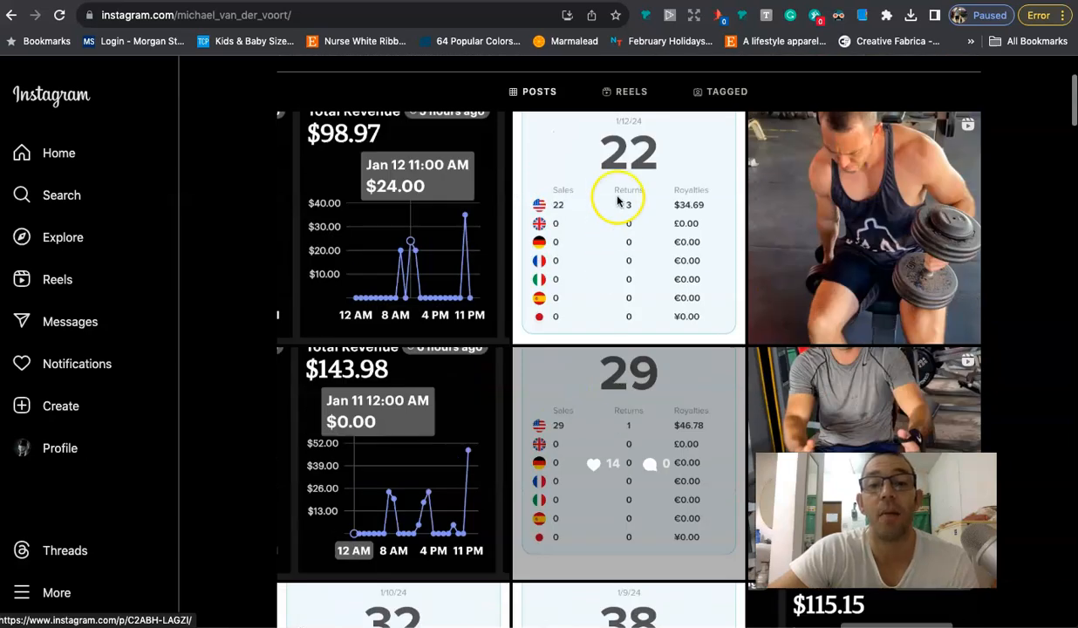